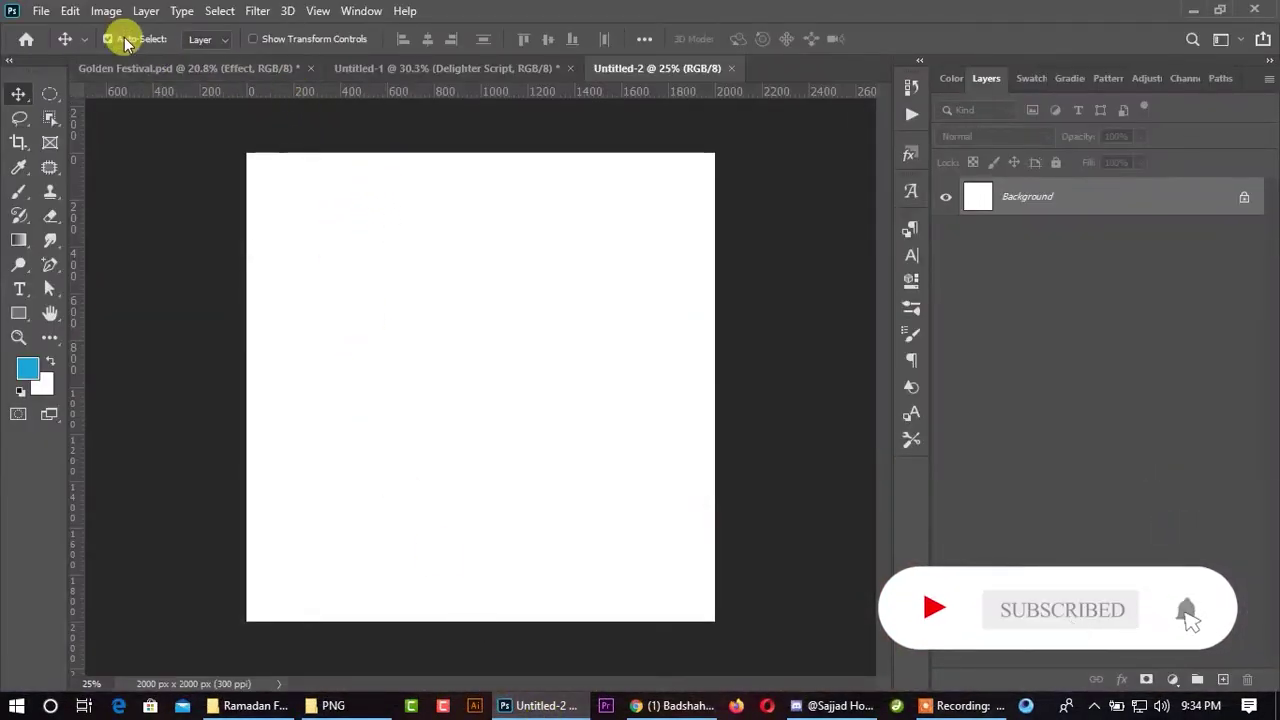
- Preview the finished Golden Festival.psd poster, then return to the blank Untitled-2 document
click(403, 70)
click(205, 68)
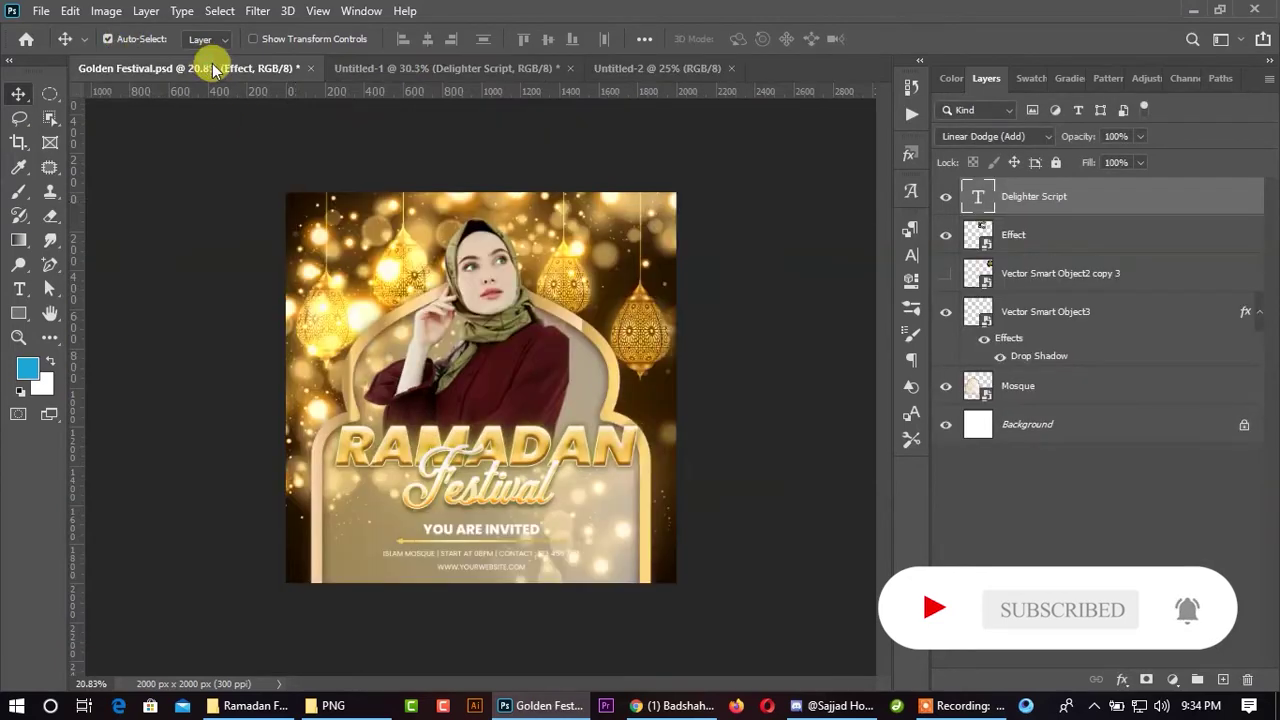
scroll(476, 345, up, 2)
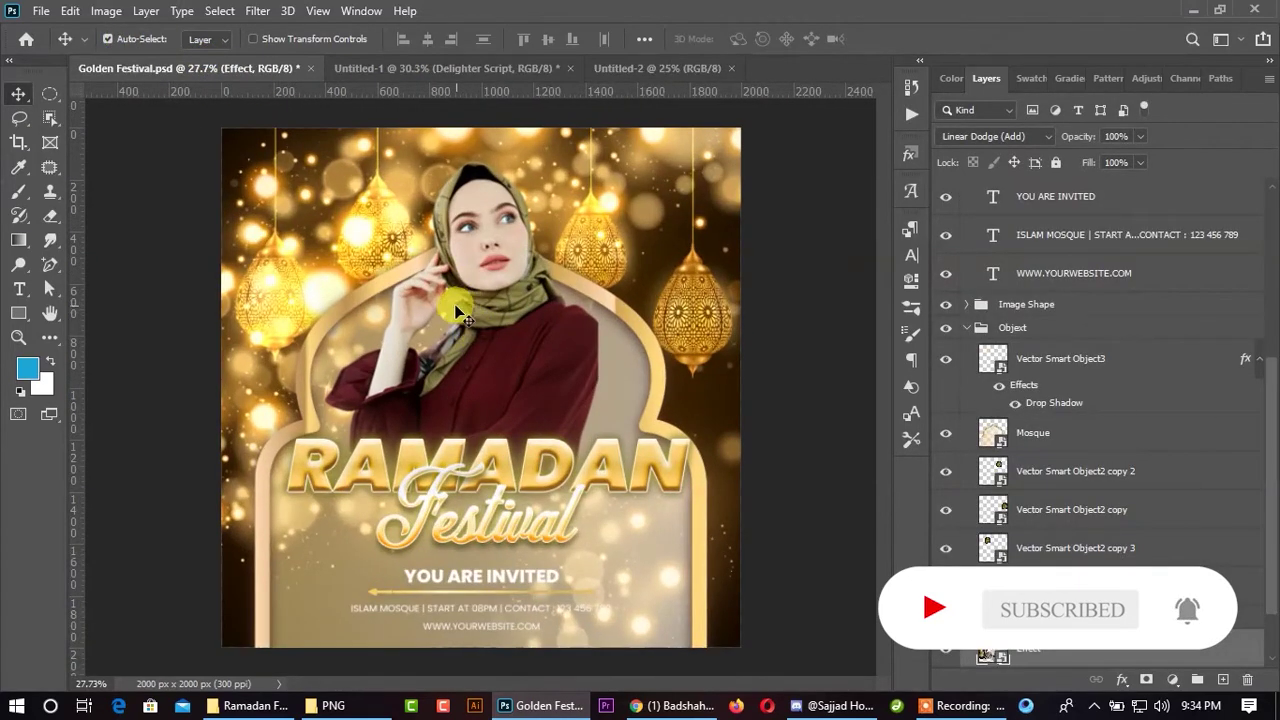
scroll(463, 313, down, 1)
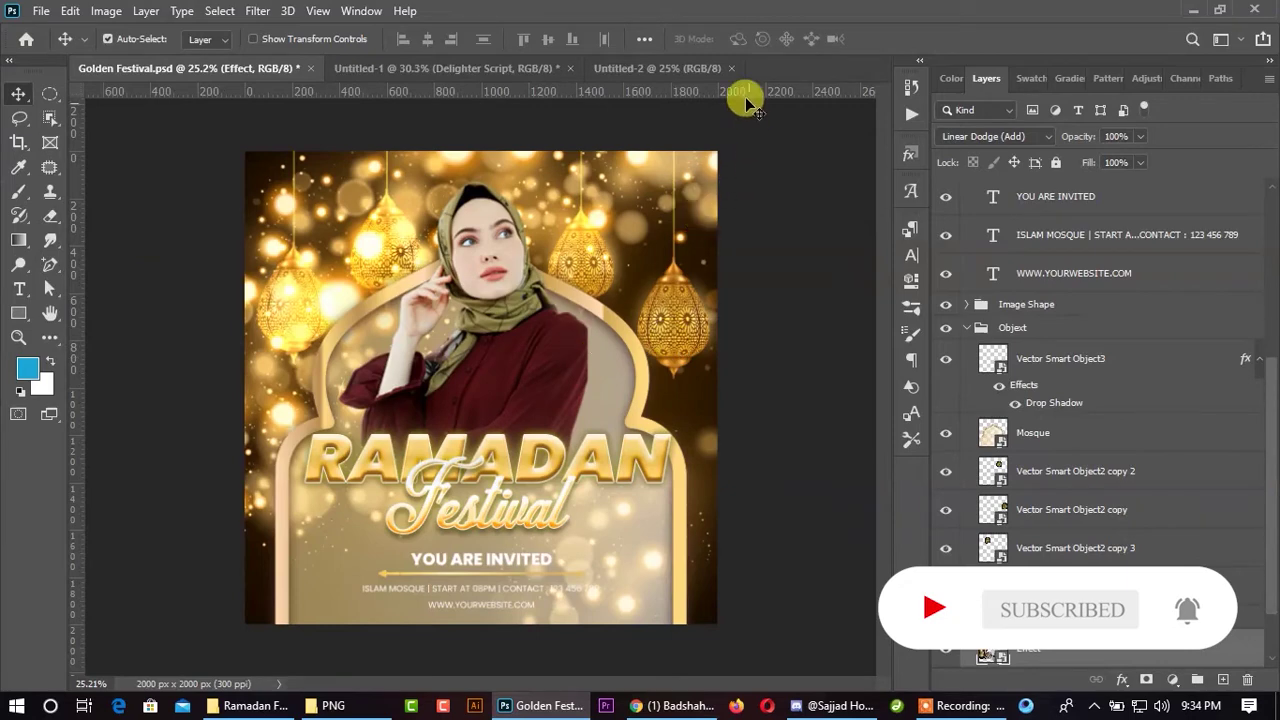
click(685, 68)
click(42, 11)
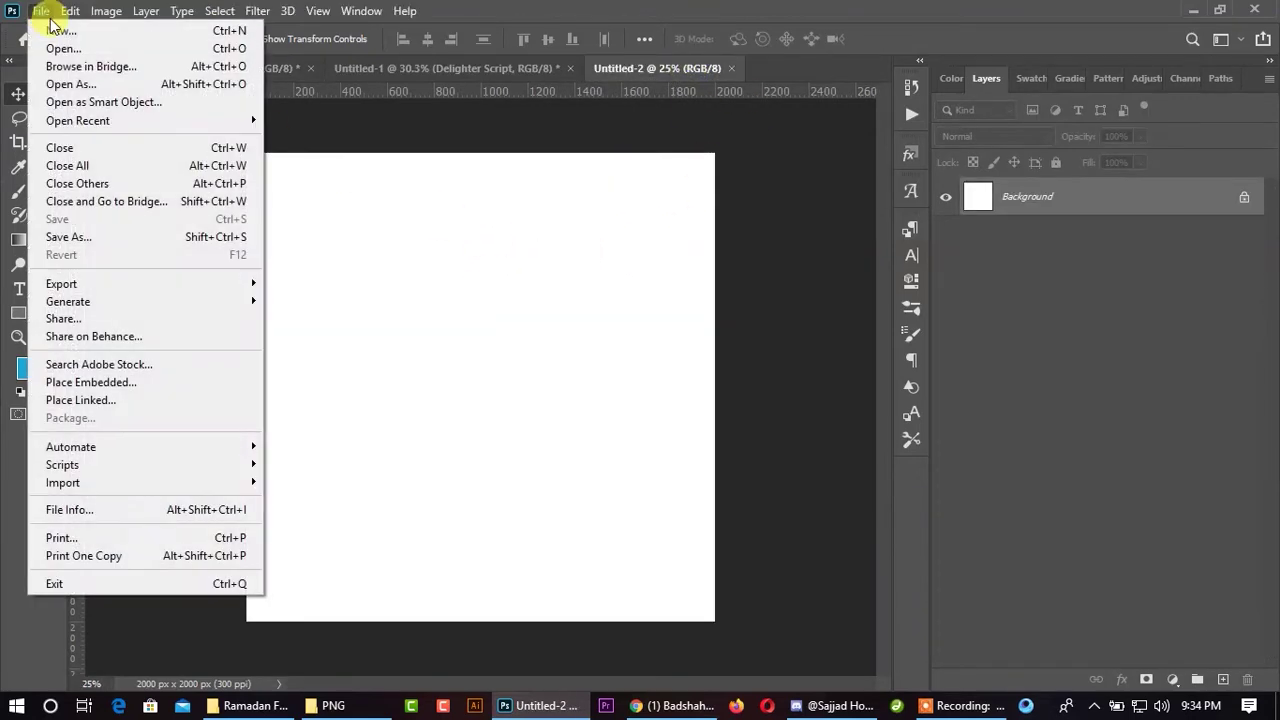
- Create a new 2000 × 2000 px document and draw a rectangle covering the whole canvas
click(55, 30)
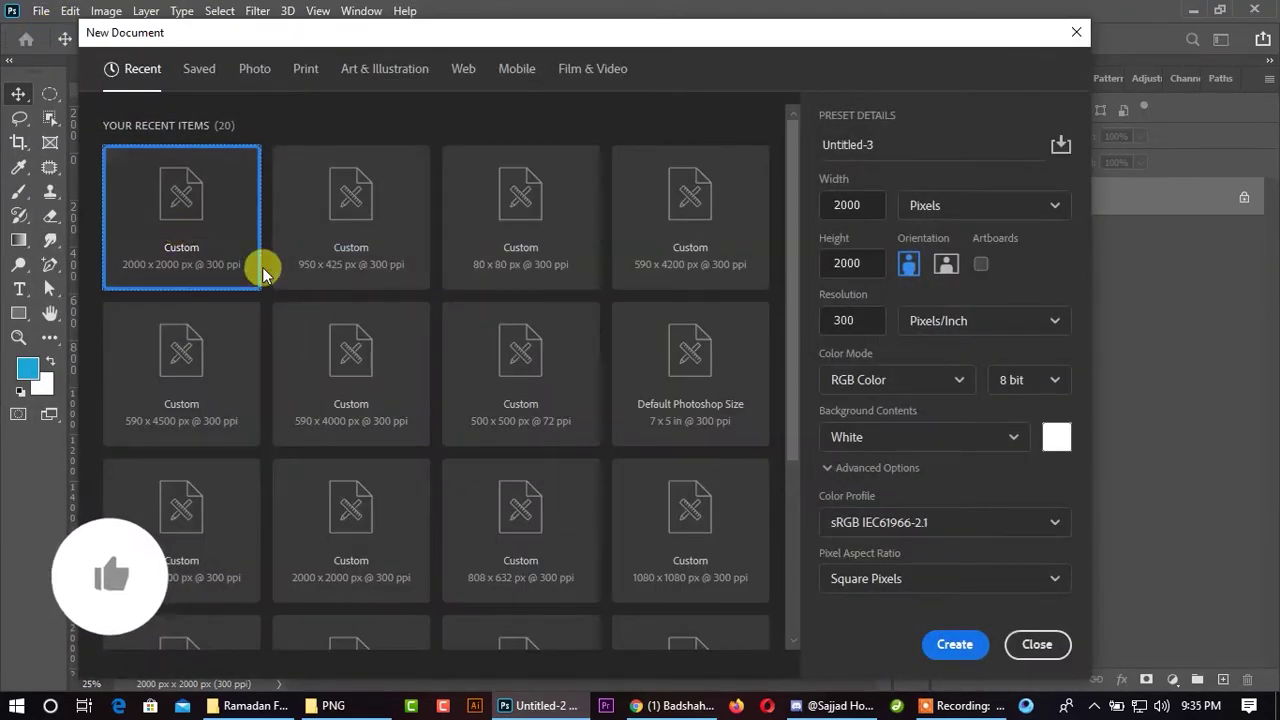
click(940, 644)
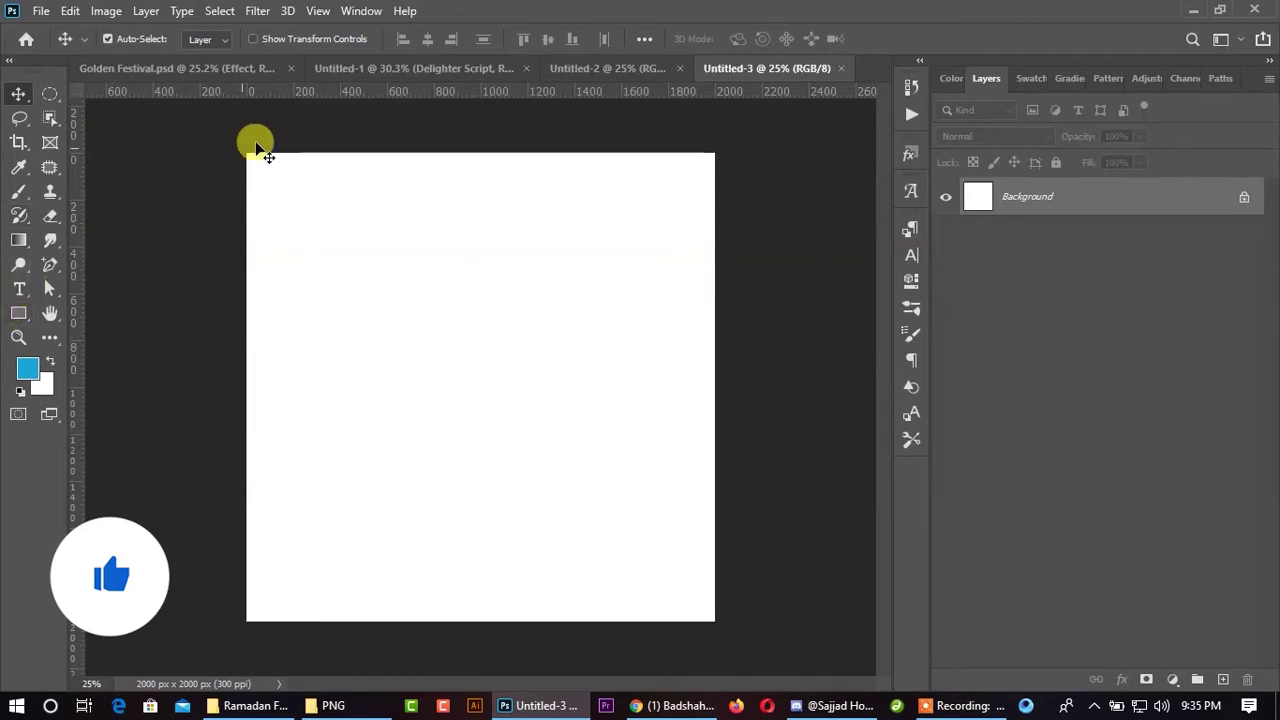
click(18, 307)
drag(236, 147, 728, 628)
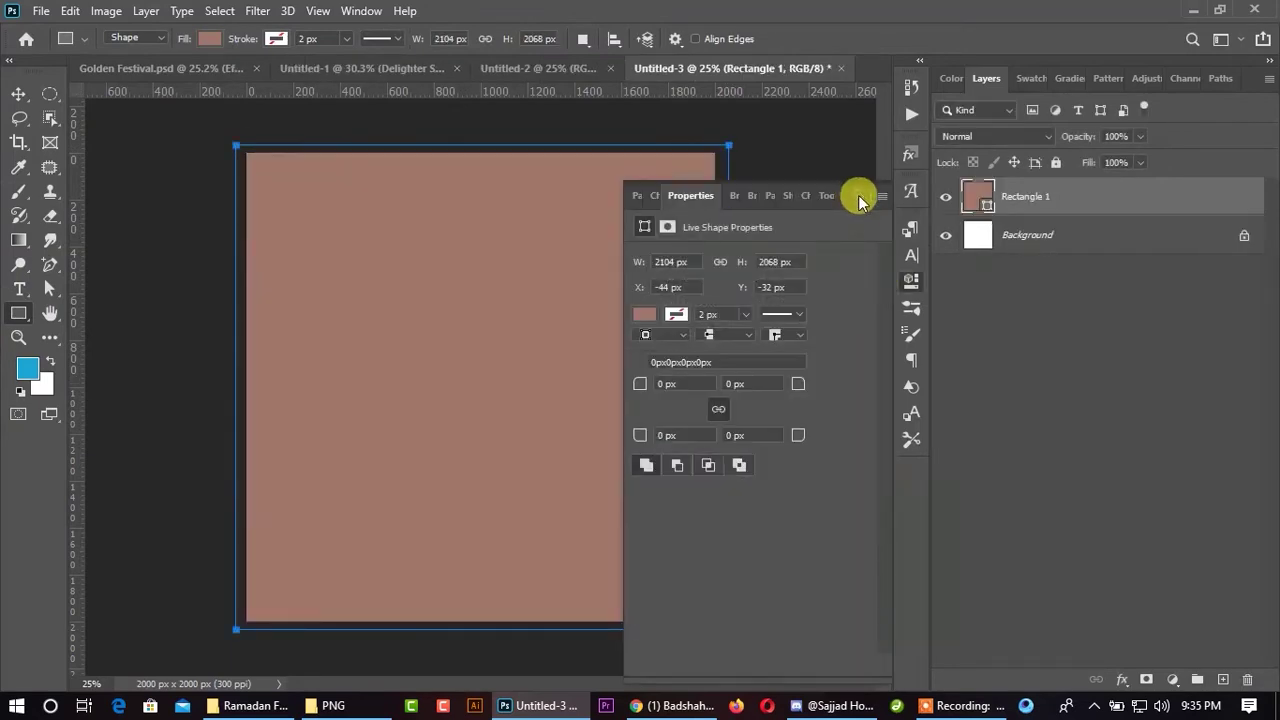
click(18, 93)
right_click(979, 205)
click(1057, 209)
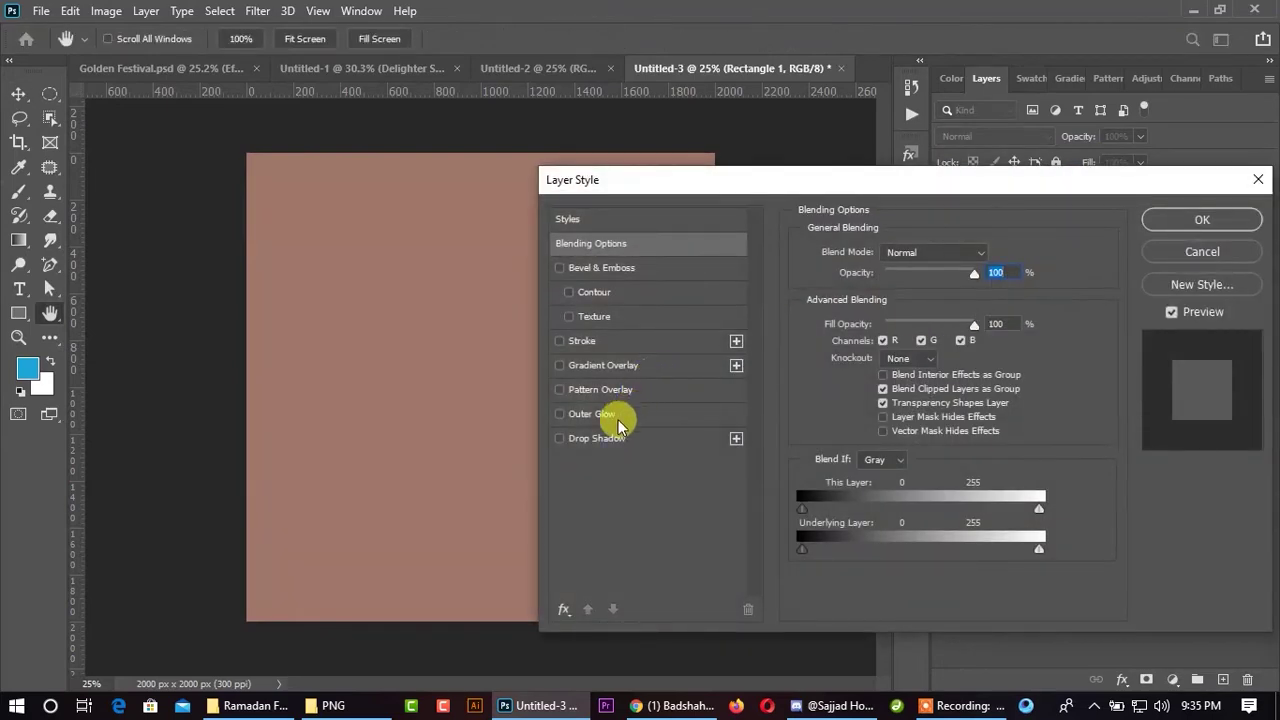
- Give the rectangle a radial Gradient Overlay using the dark brown-to-black preset
click(601, 366)
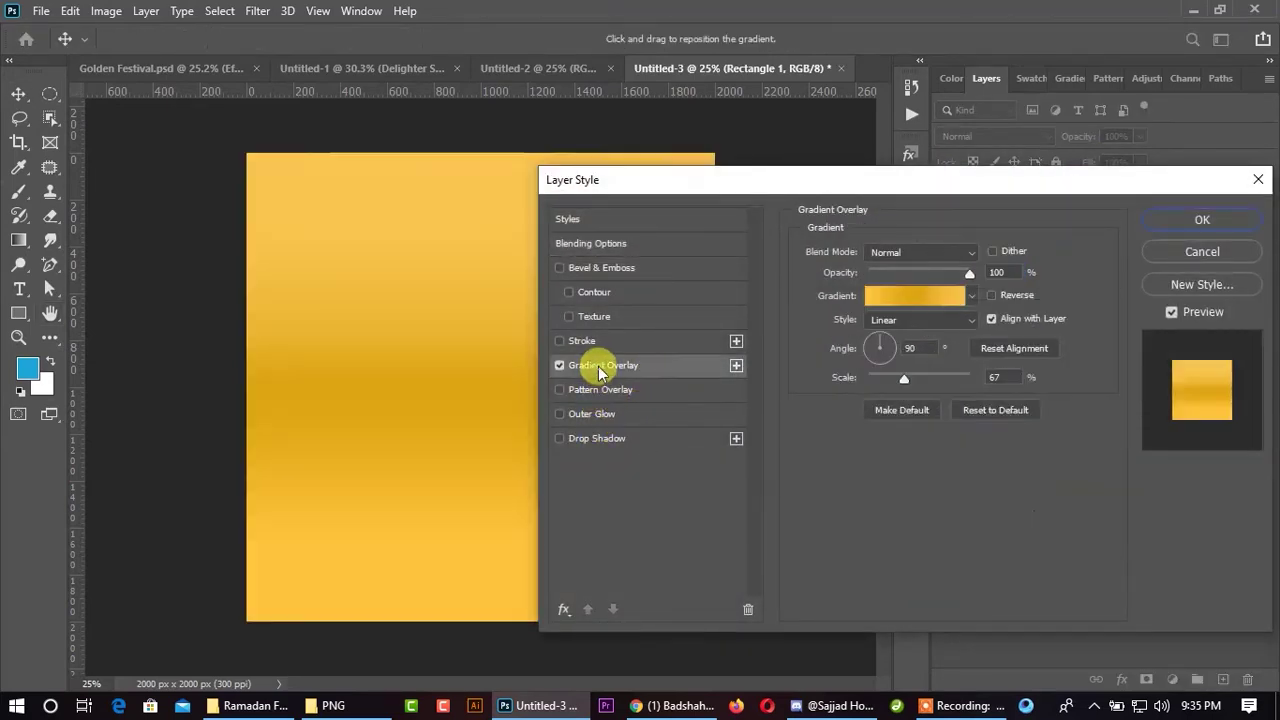
drag(822, 180, 910, 172)
click(1005, 287)
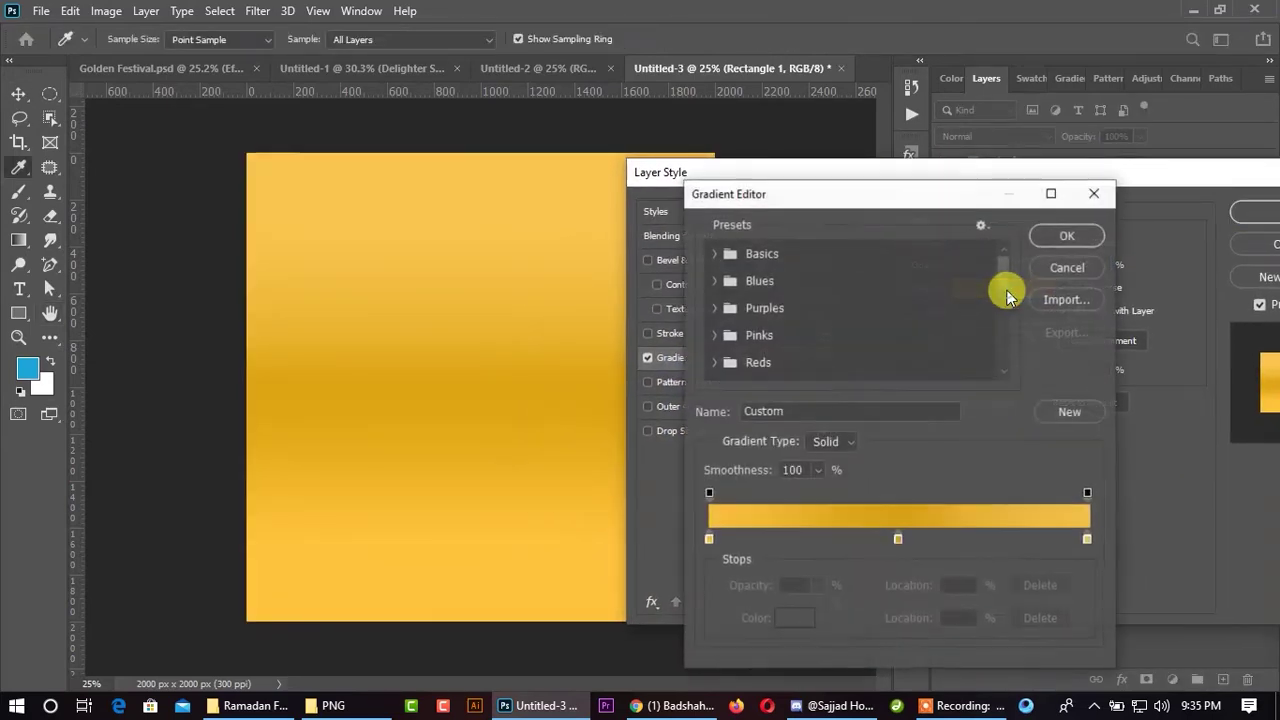
scroll(830, 395, down, 2)
scroll(780, 349, down, 3)
scroll(820, 340, down, 2)
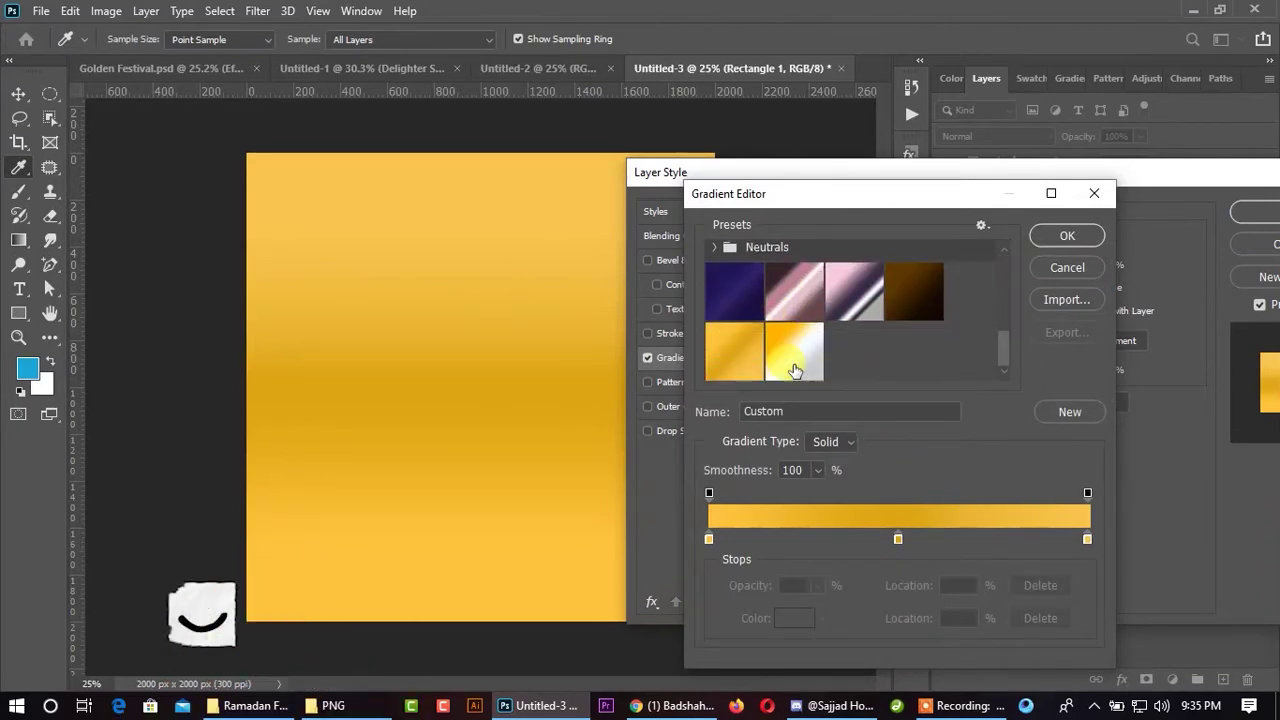
click(914, 290)
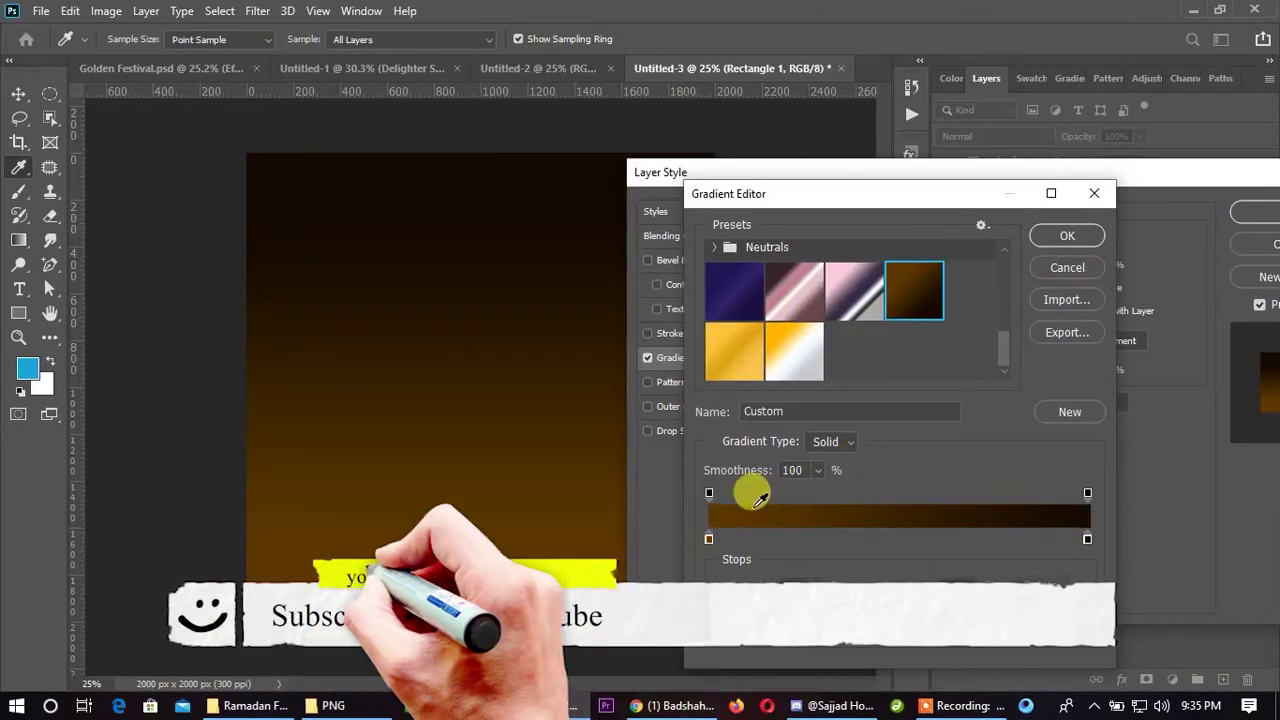
click(1067, 236)
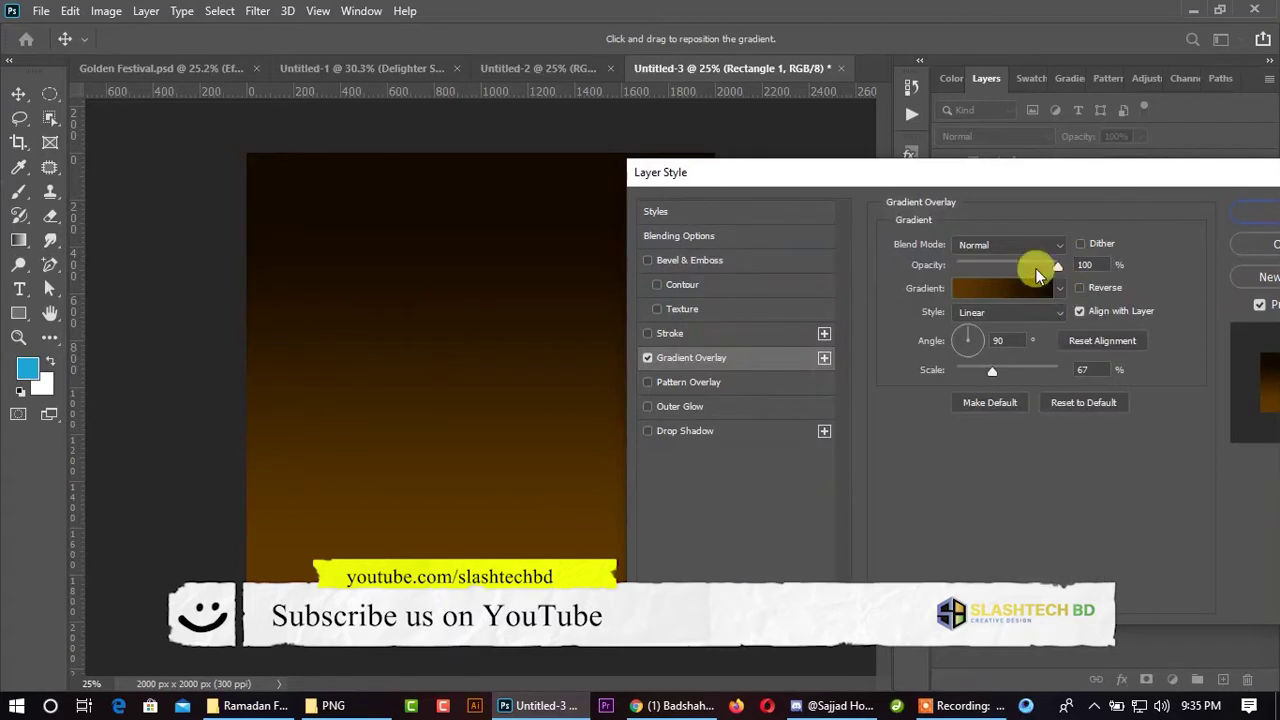
click(996, 316)
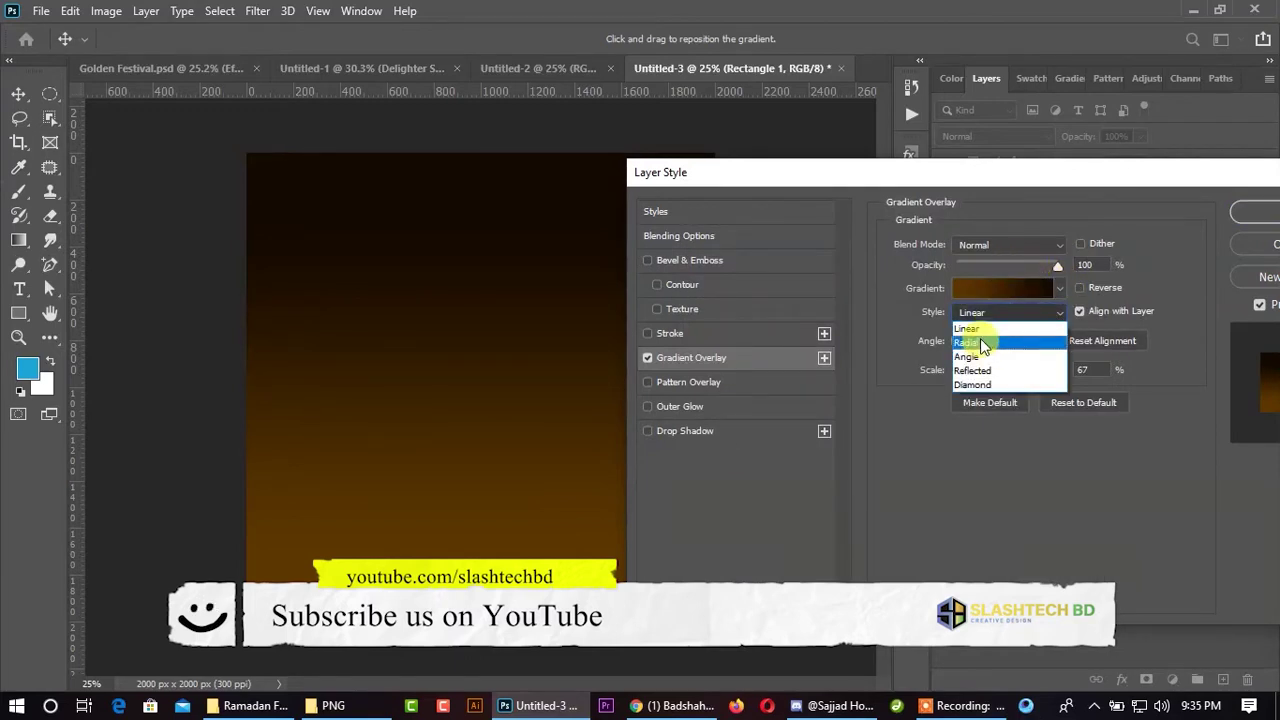
click(982, 344)
click(1020, 292)
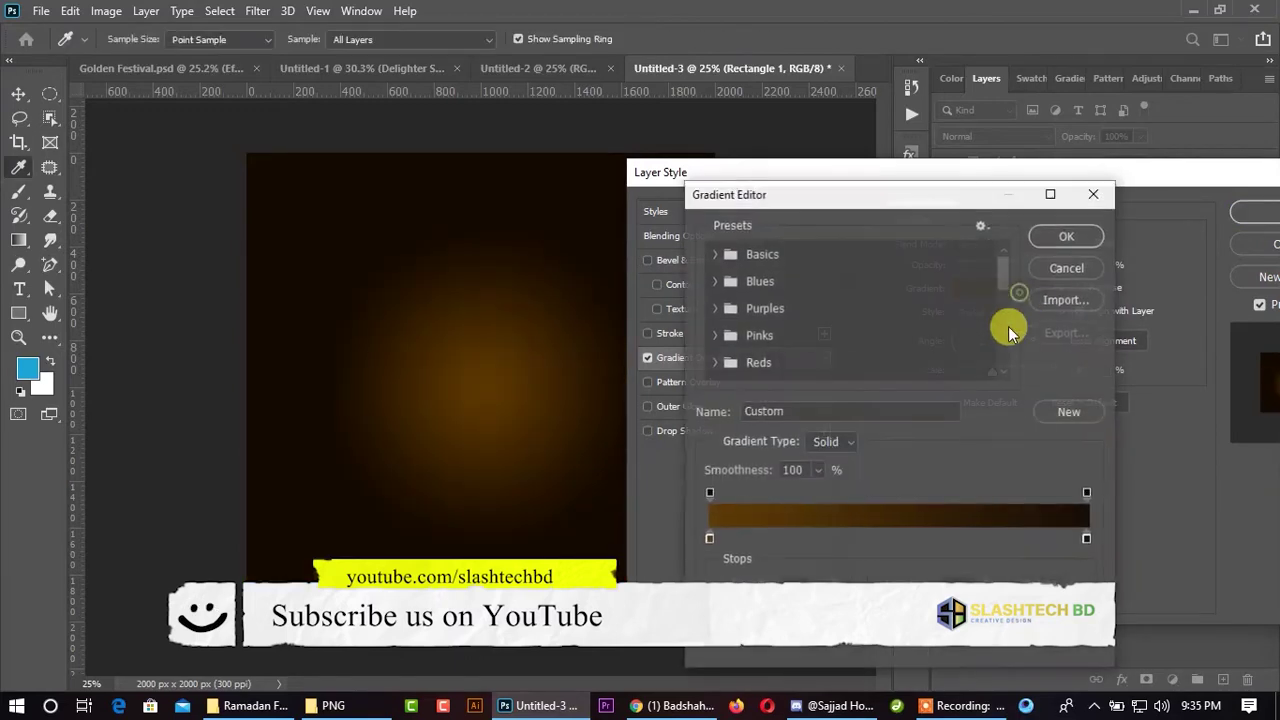
- Brighten the left gradient stop's brown and rearrange the brown and dark stops
double_click(709, 541)
mouse_move(1034, 398)
mouse_down()
mouse_move(1000, 334)
mouse_move(1003, 366)
mouse_up()
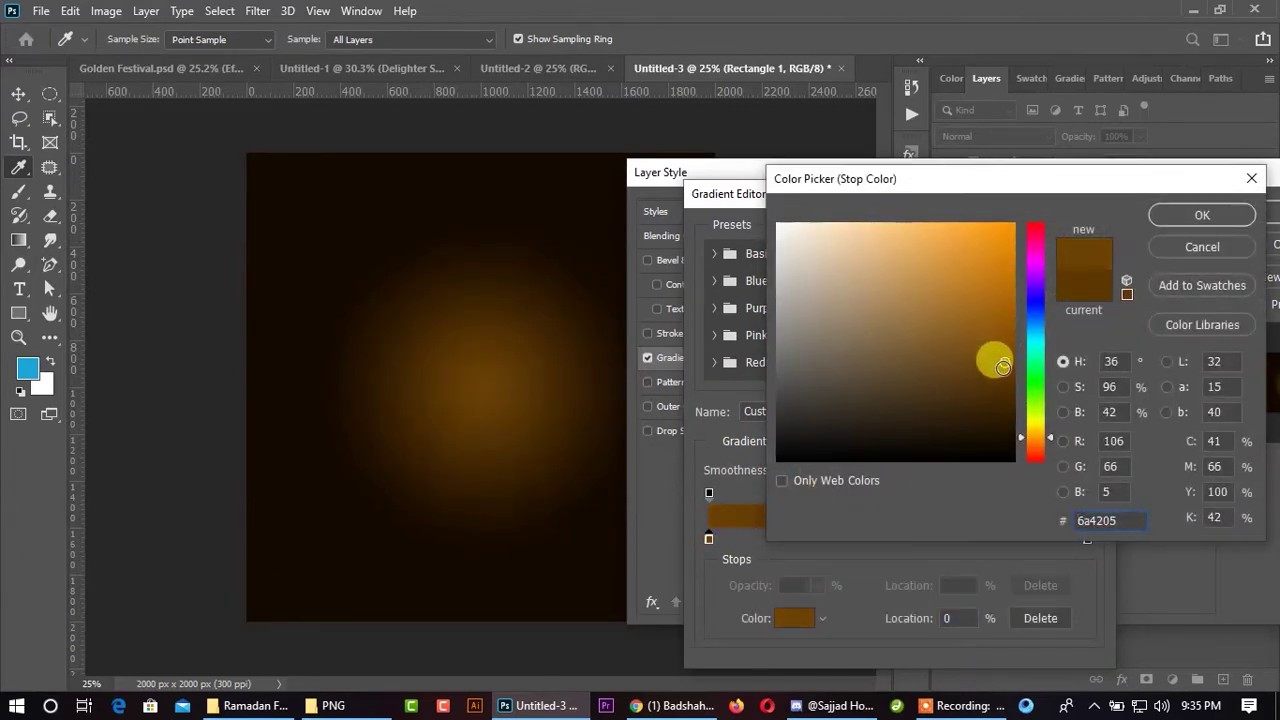
click(1190, 215)
mouse_move(1088, 540)
mouse_down()
mouse_move(770, 540)
mouse_move(1114, 534)
mouse_up()
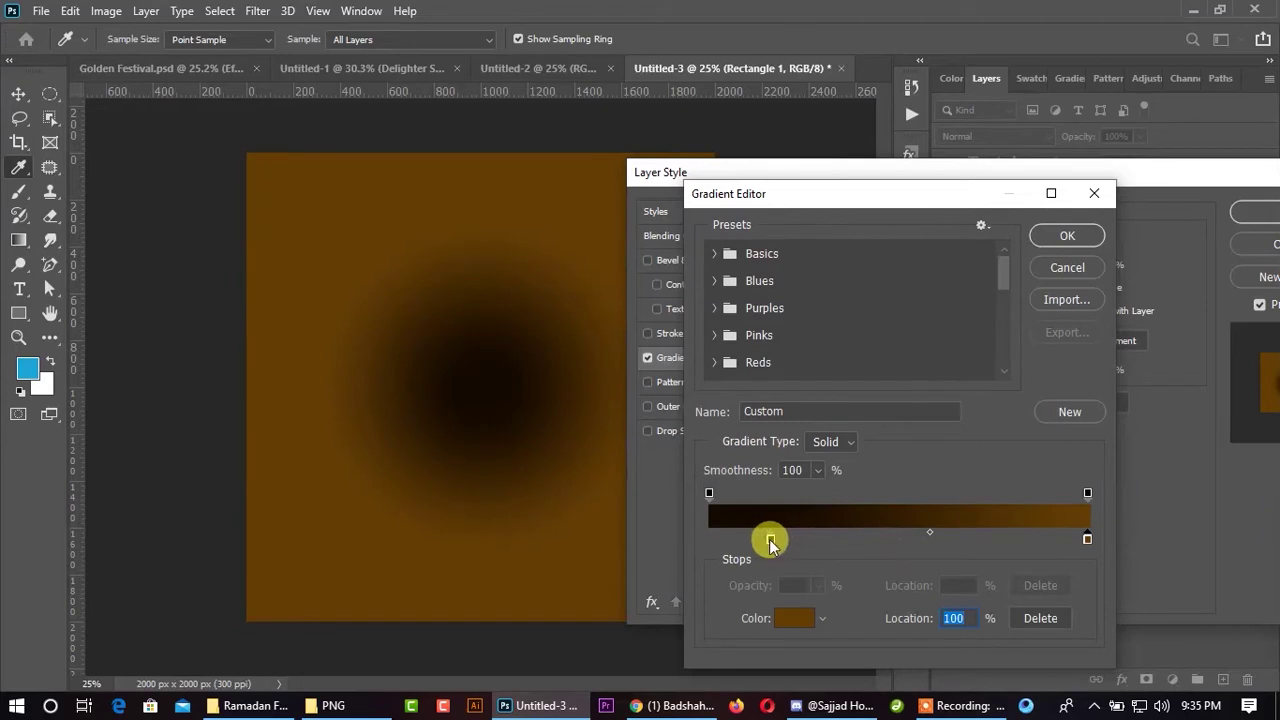
drag(770, 541, 671, 534)
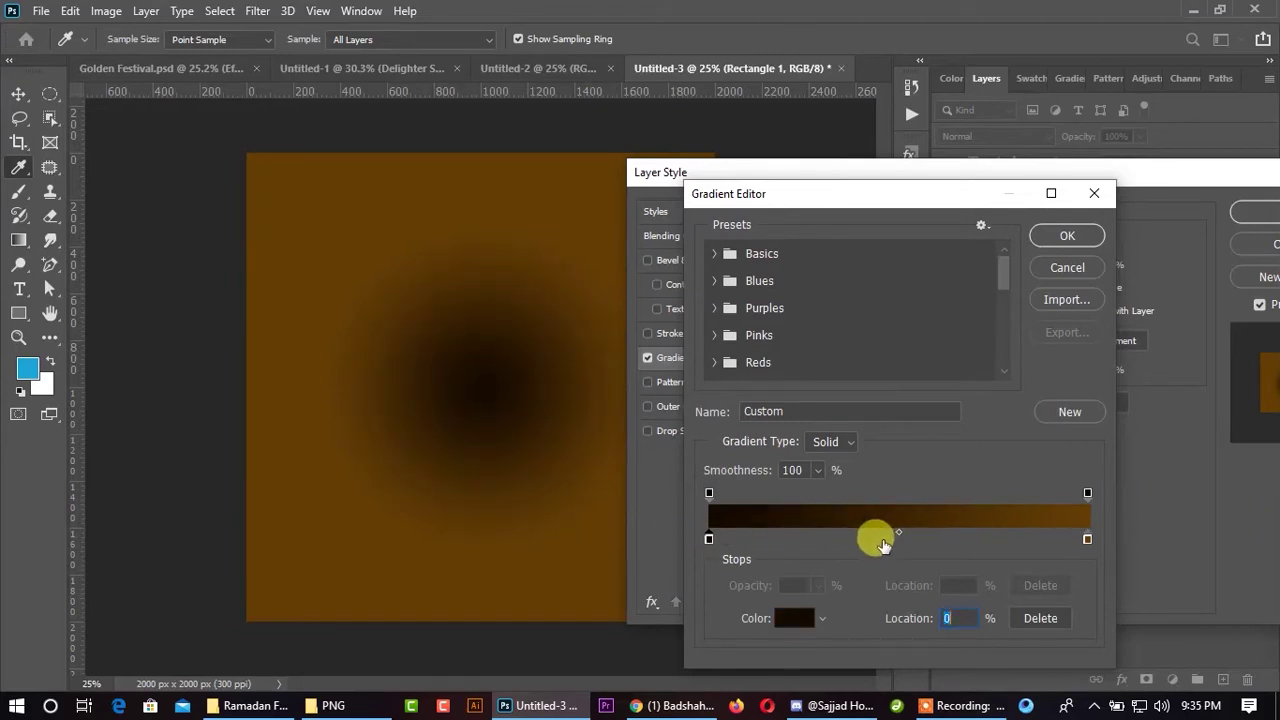
key(ctrl+z)
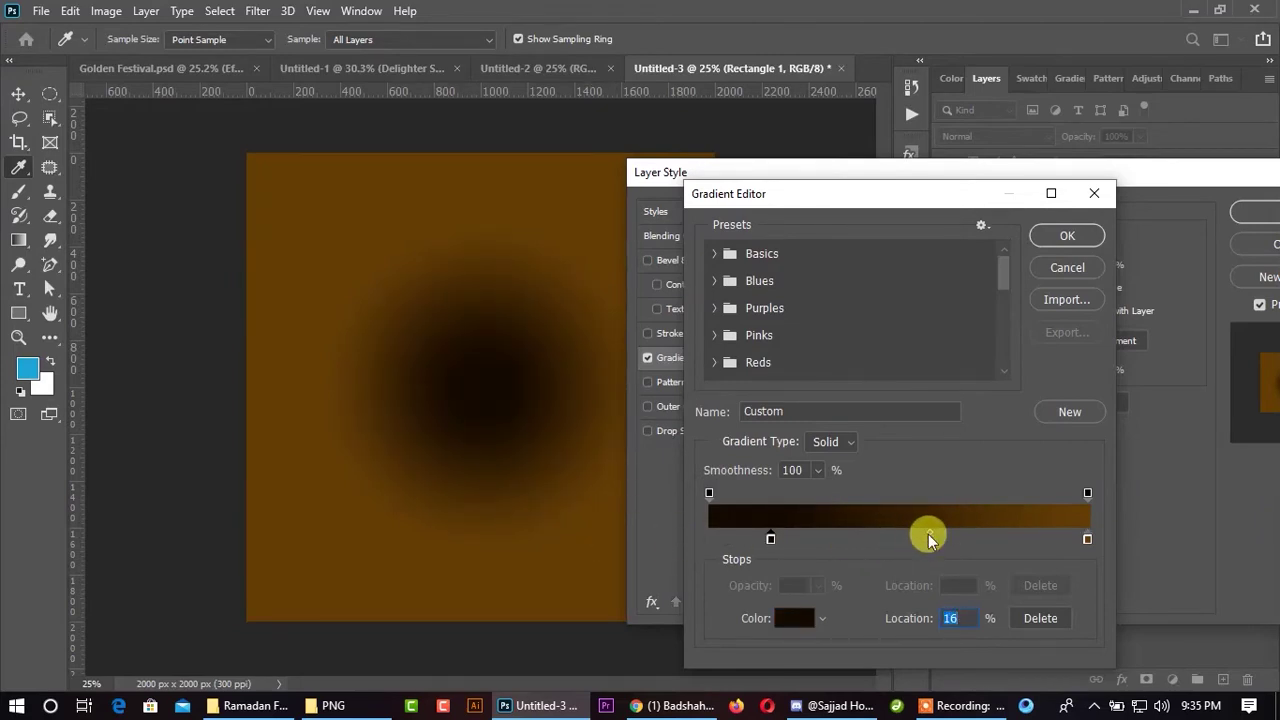
drag(770, 541, 953, 538)
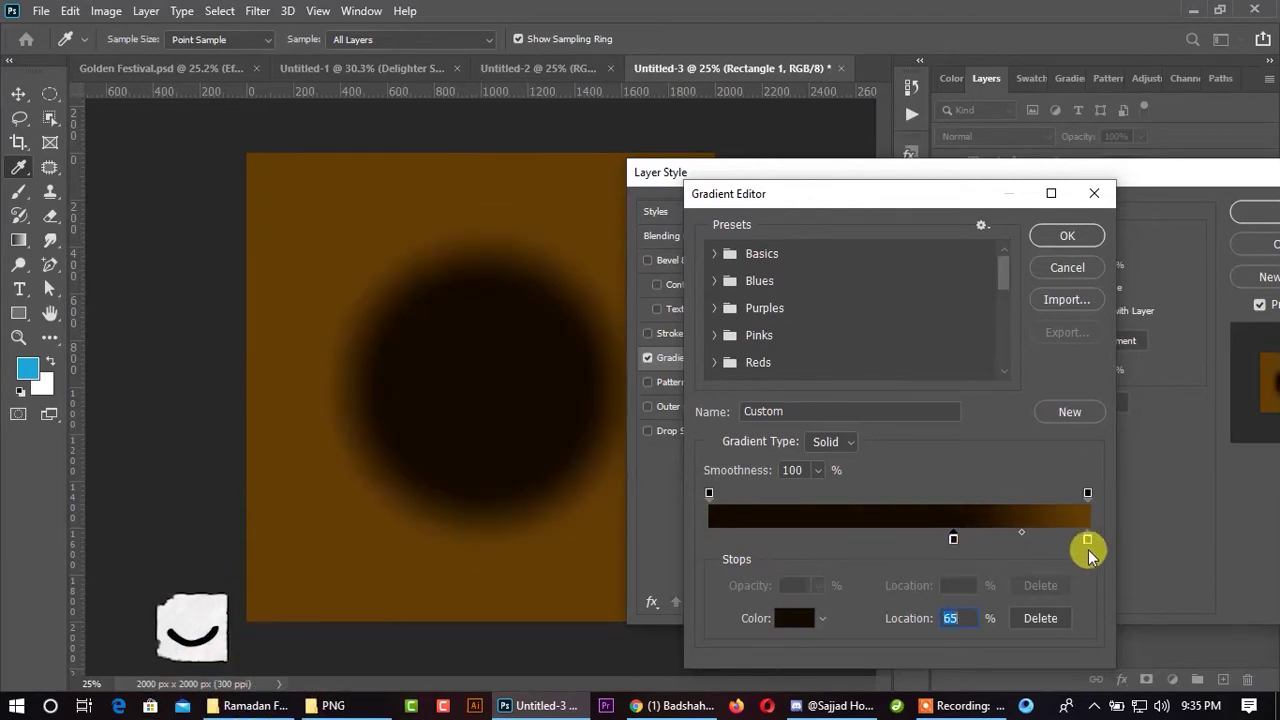
drag(1088, 541, 709, 539)
drag(953, 539, 1194, 543)
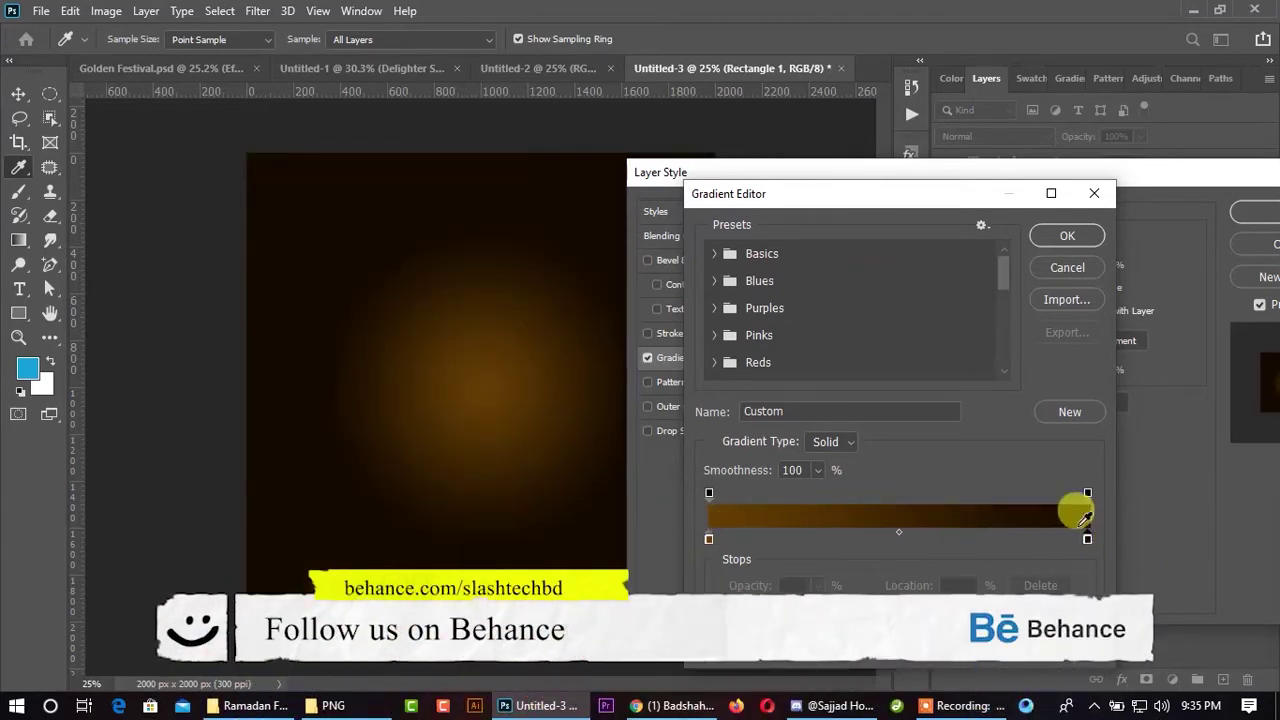
- Try an extra colour stop and a 42% midpoint, then delete the extra stops
click(1006, 540)
mouse_move(1006, 540)
mouse_down()
mouse_move(920, 545)
mouse_move(922, 567)
mouse_up()
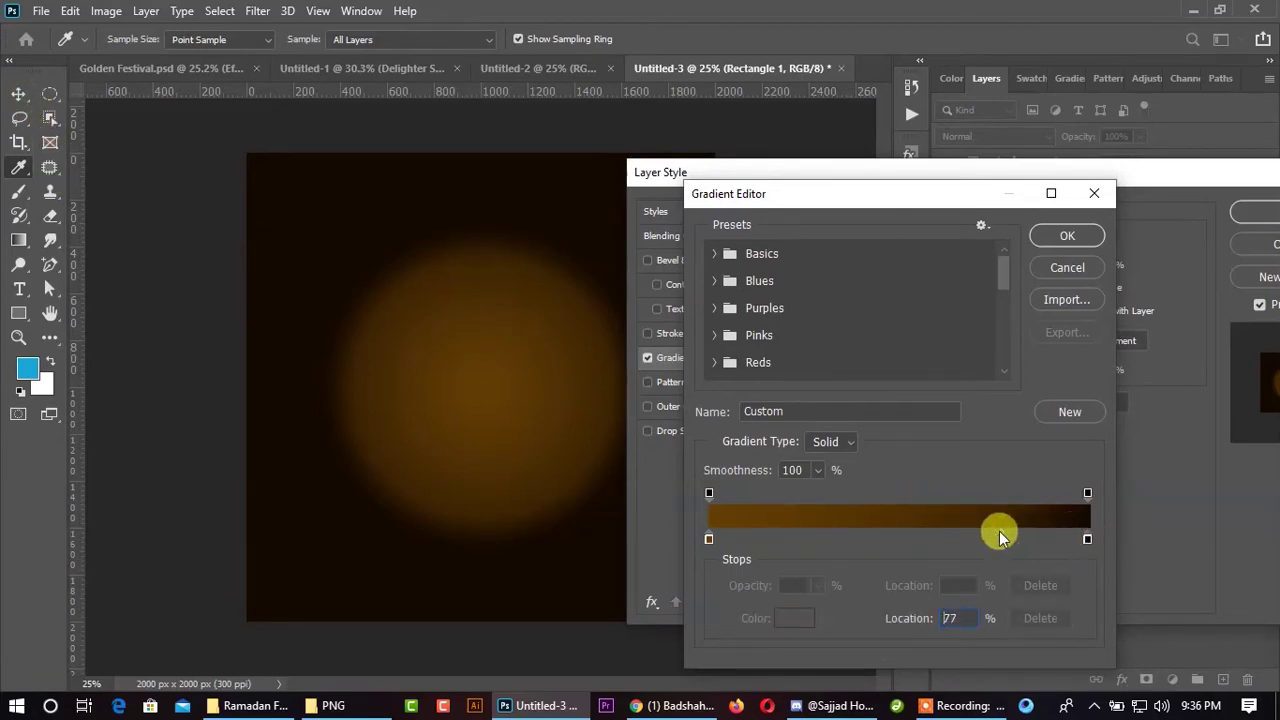
drag(1000, 537, 868, 531)
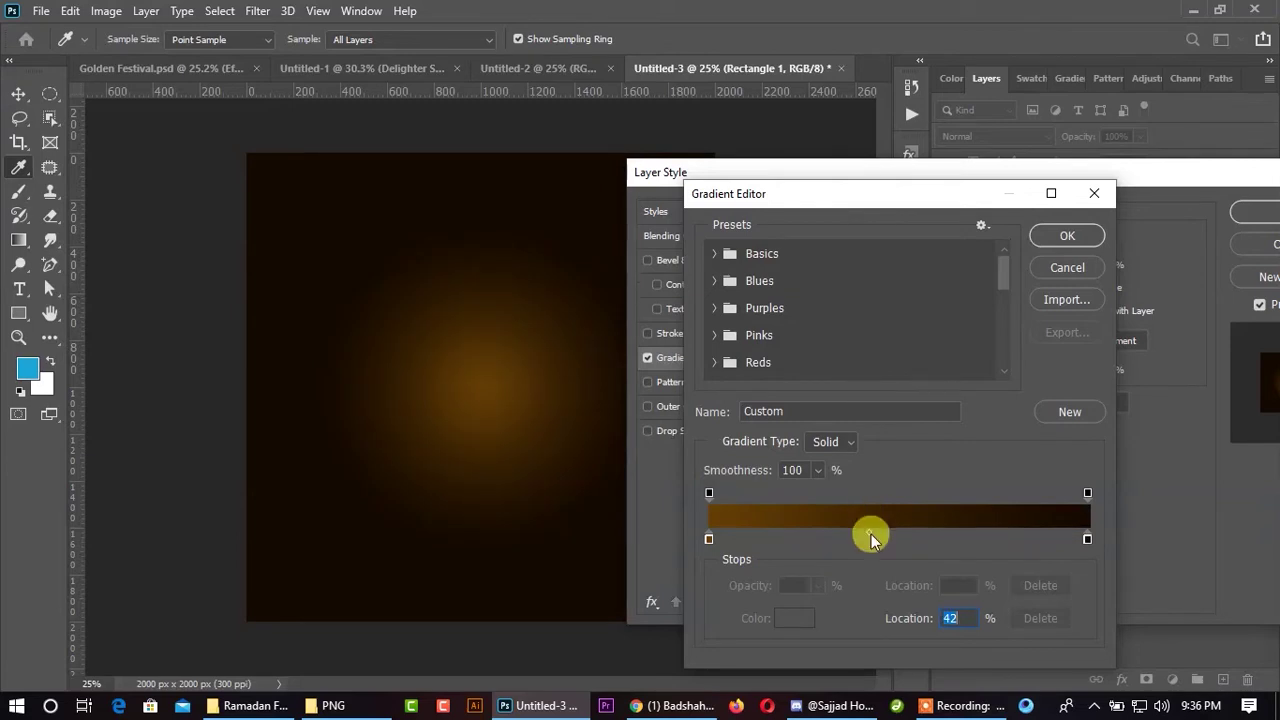
drag(815, 538, 875, 538)
click(1058, 615)
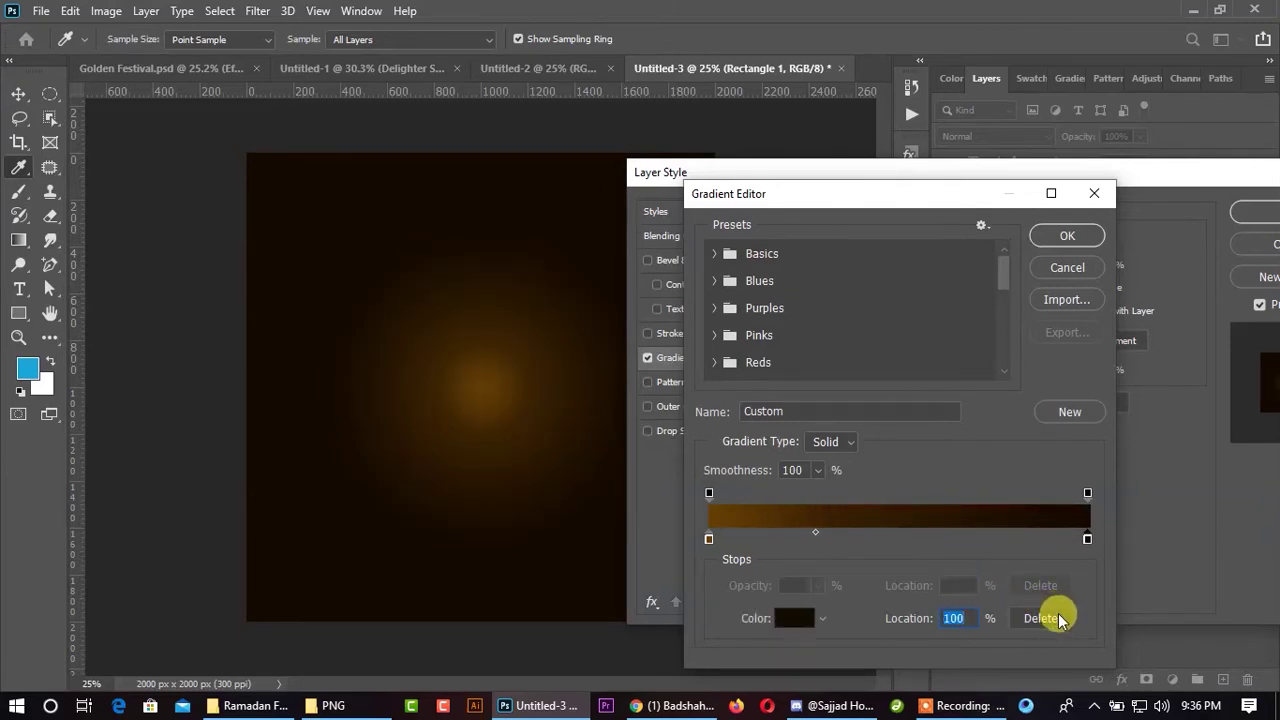
click(1058, 618)
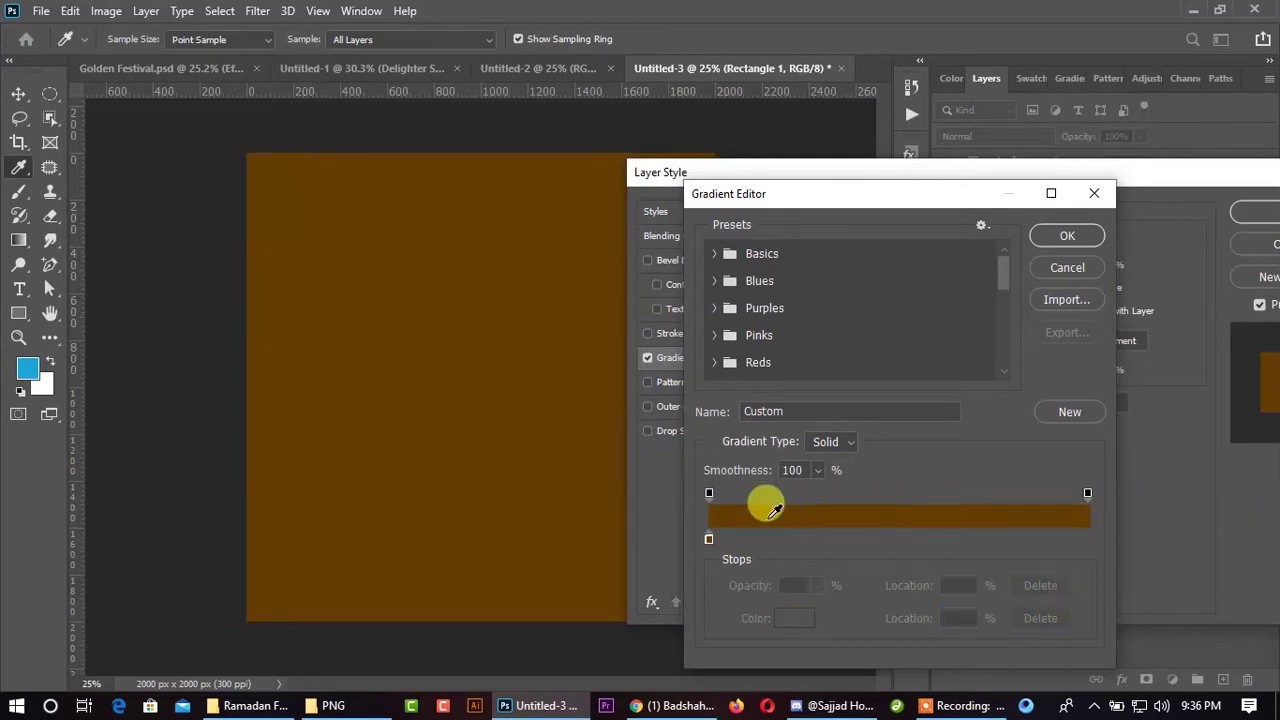
- Reapply the dark brown-to-black preset, set the glow scale to 142%, and apply the overlay
scroll(860, 311, down, 5)
scroll(863, 334, down, 3)
scroll(863, 345, down, 1)
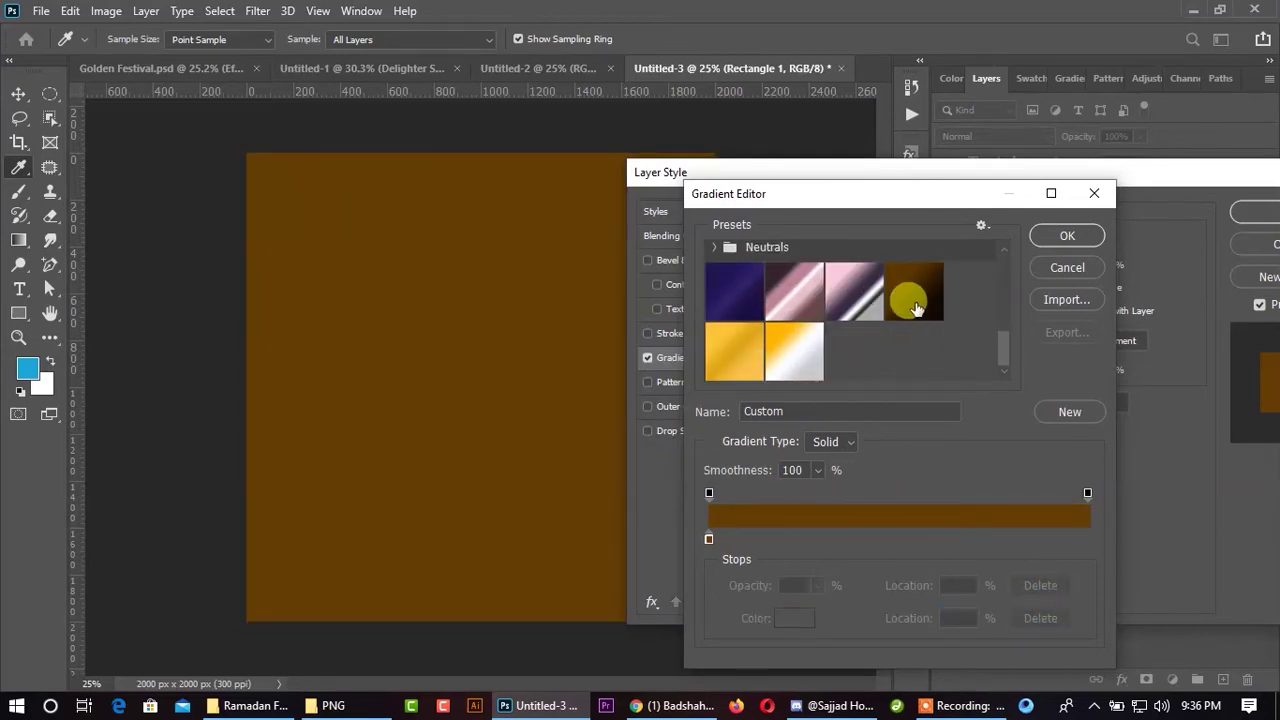
click(914, 304)
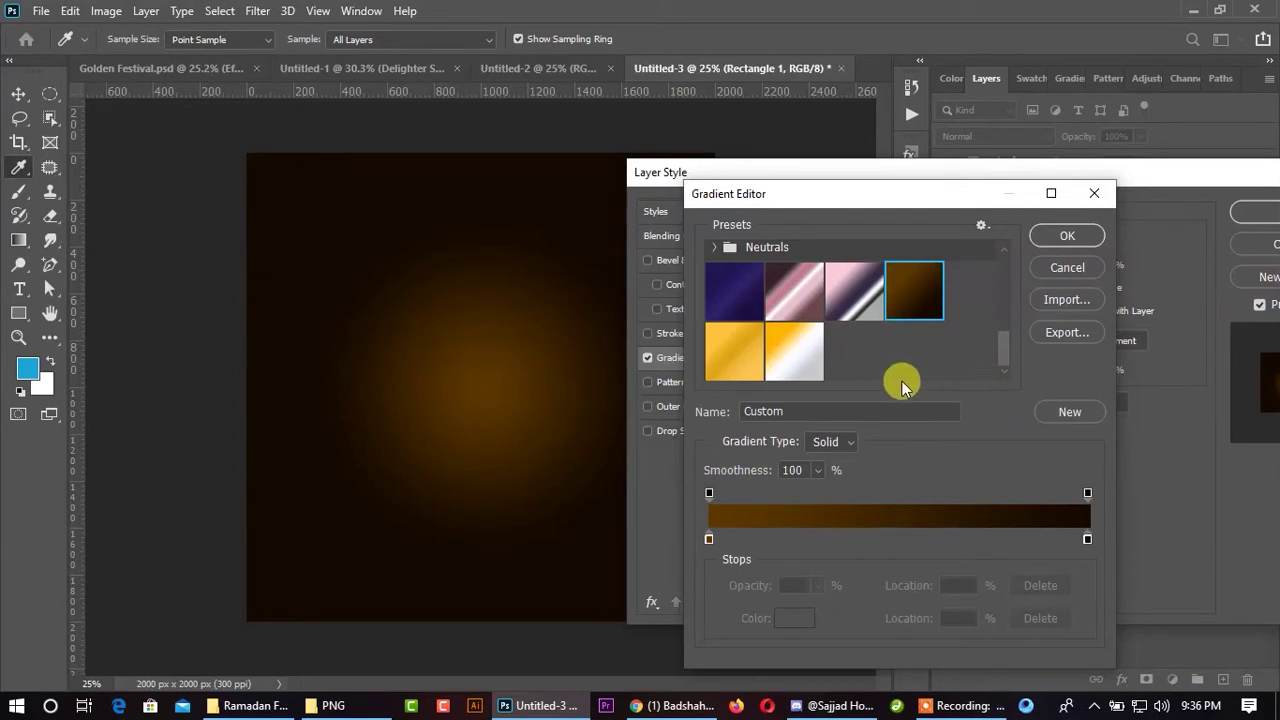
click(1066, 237)
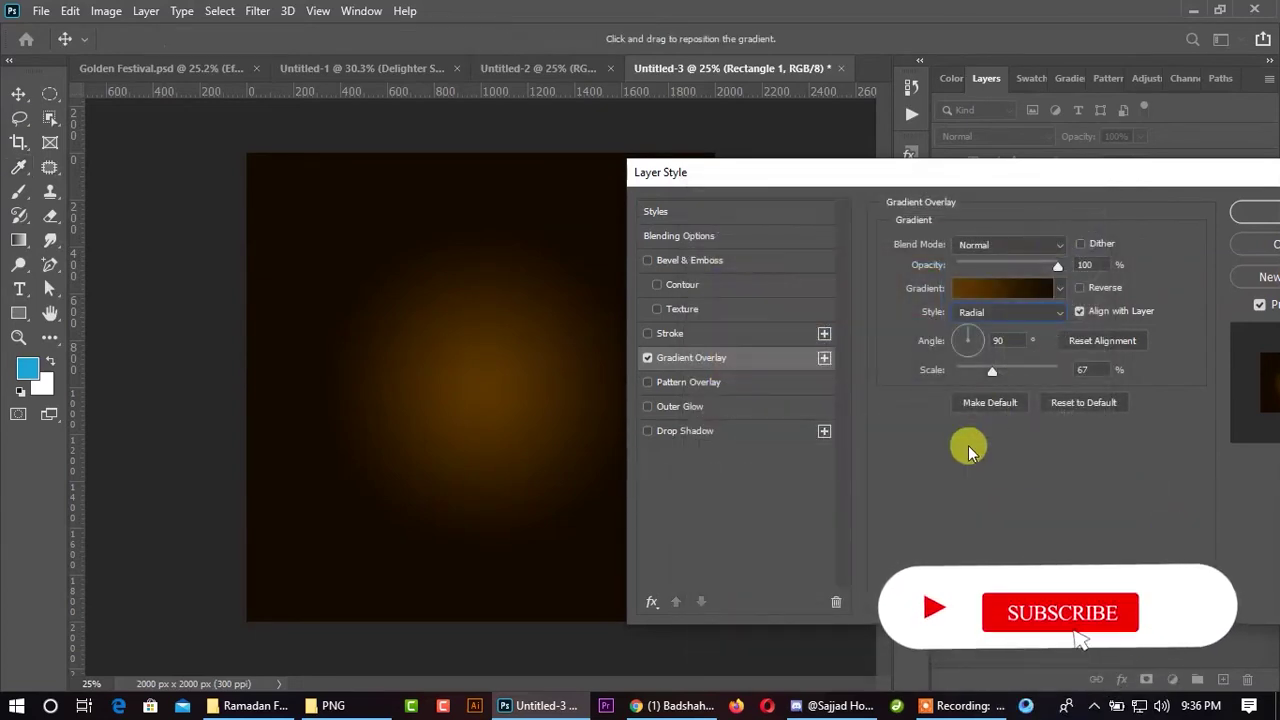
drag(993, 372, 1055, 377)
drag(1121, 178, 1020, 175)
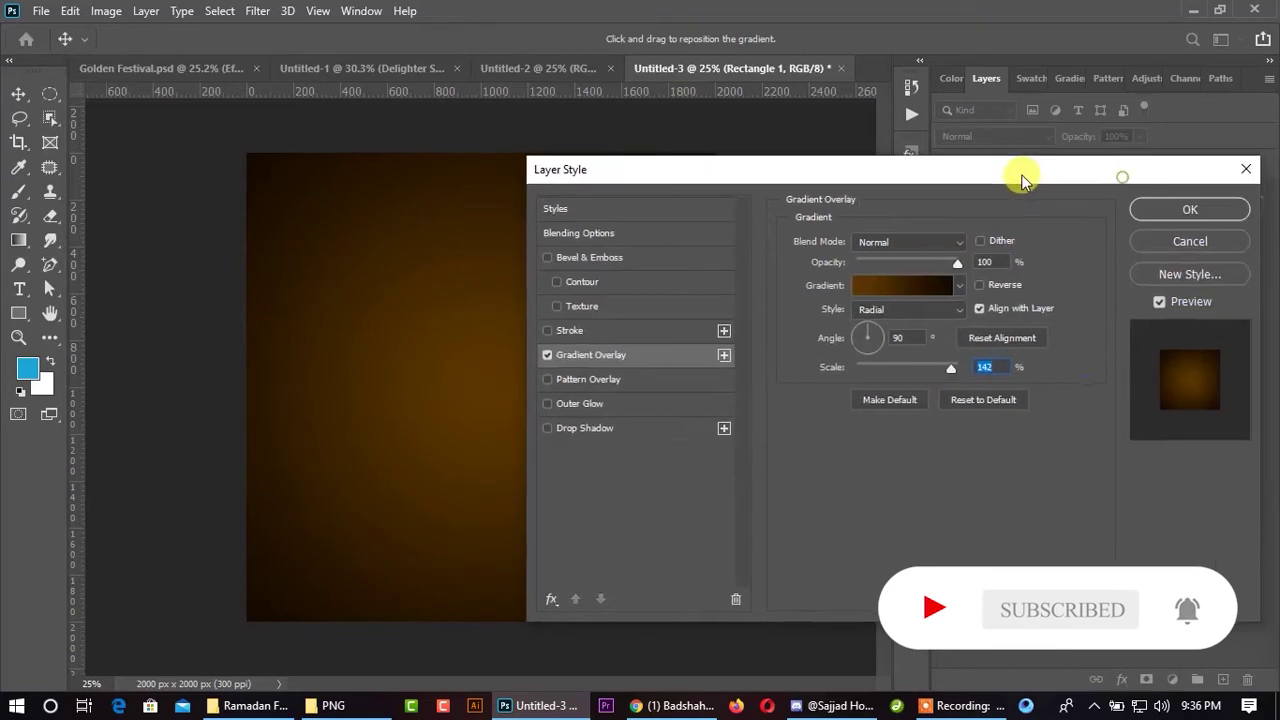
click(1174, 224)
key(ctrl+0)
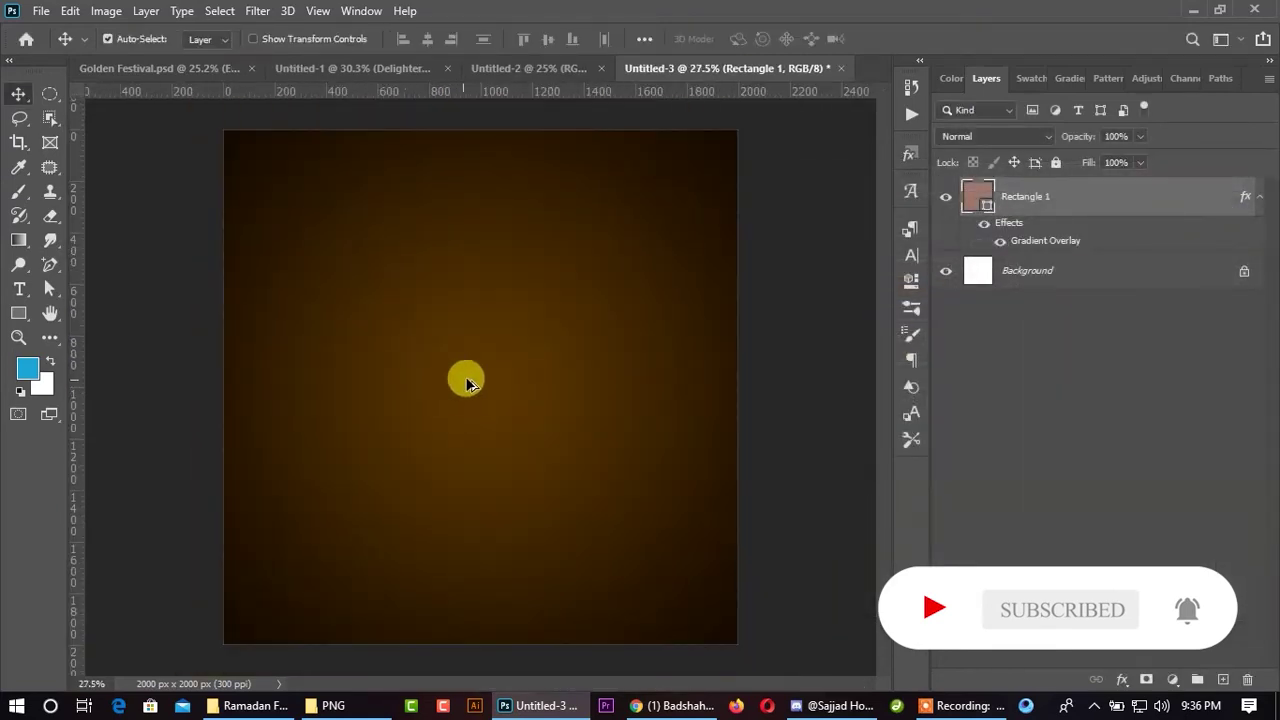
- Close the empty Untitled-2 document
click(555, 68)
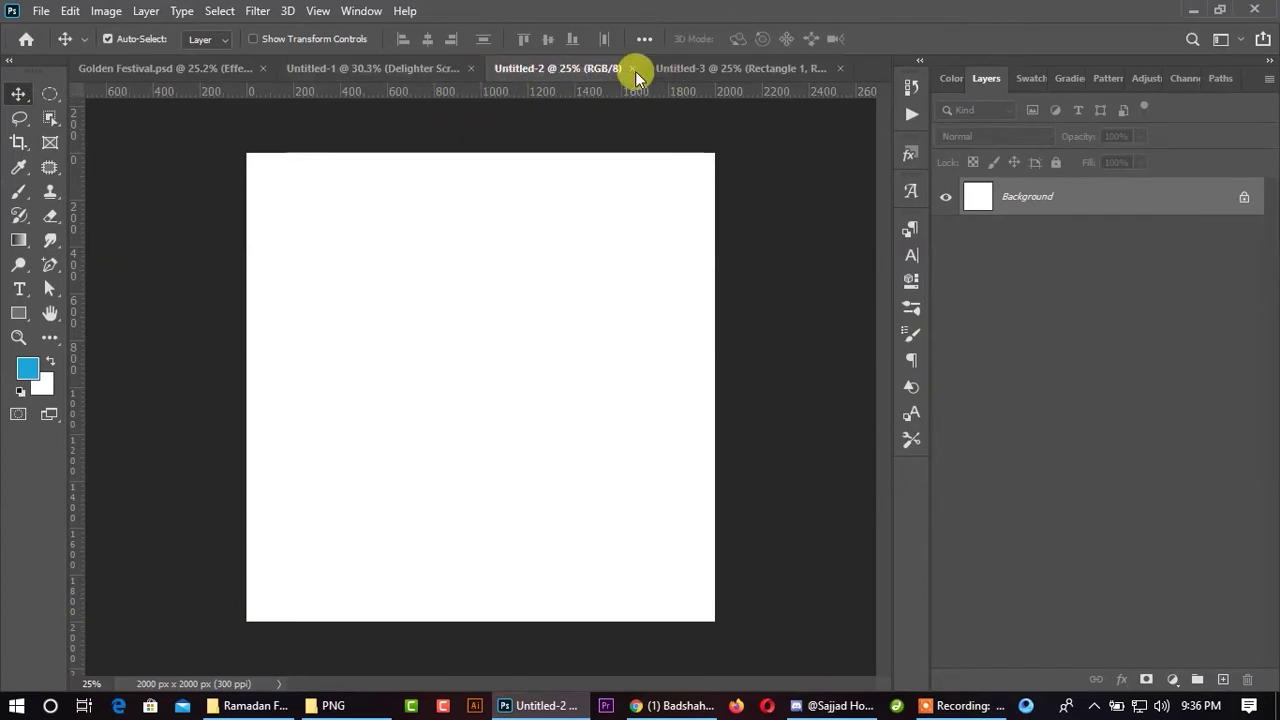
click(682, 72)
click(593, 73)
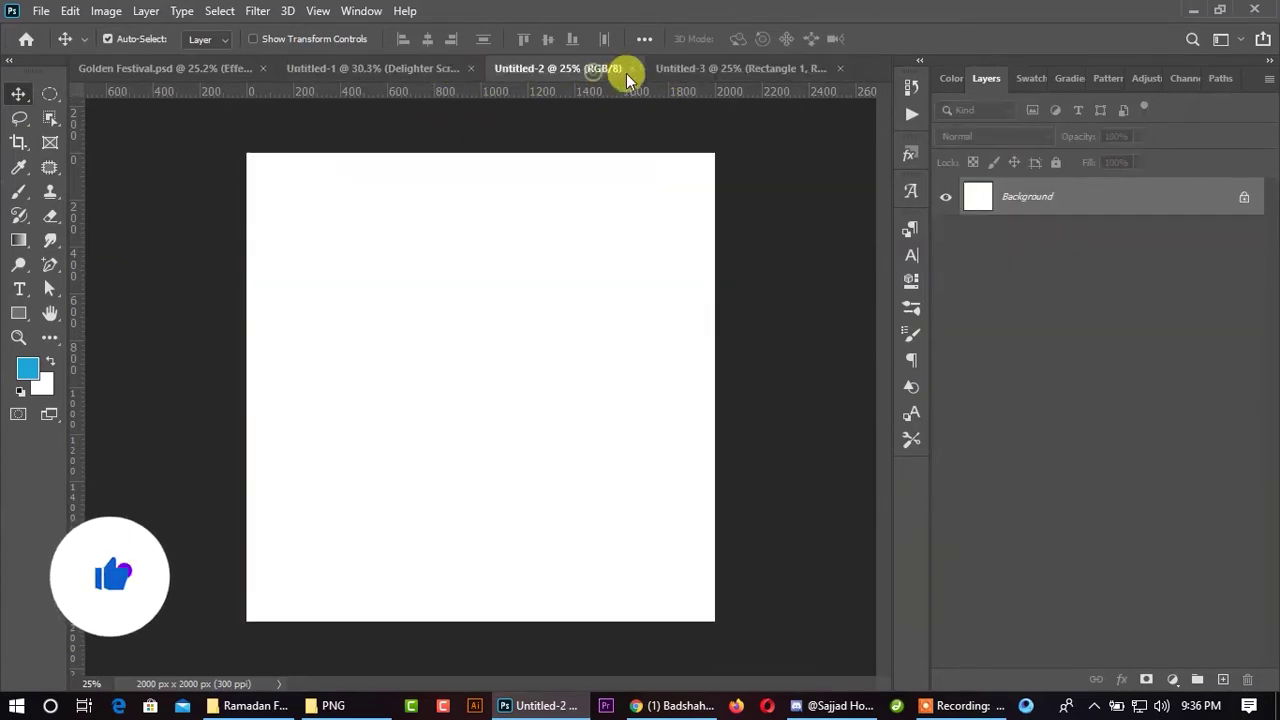
click(634, 69)
- Bring the gold bokeh Effect layer from Untitled-1 into Untitled-3 and roughly position it
click(455, 69)
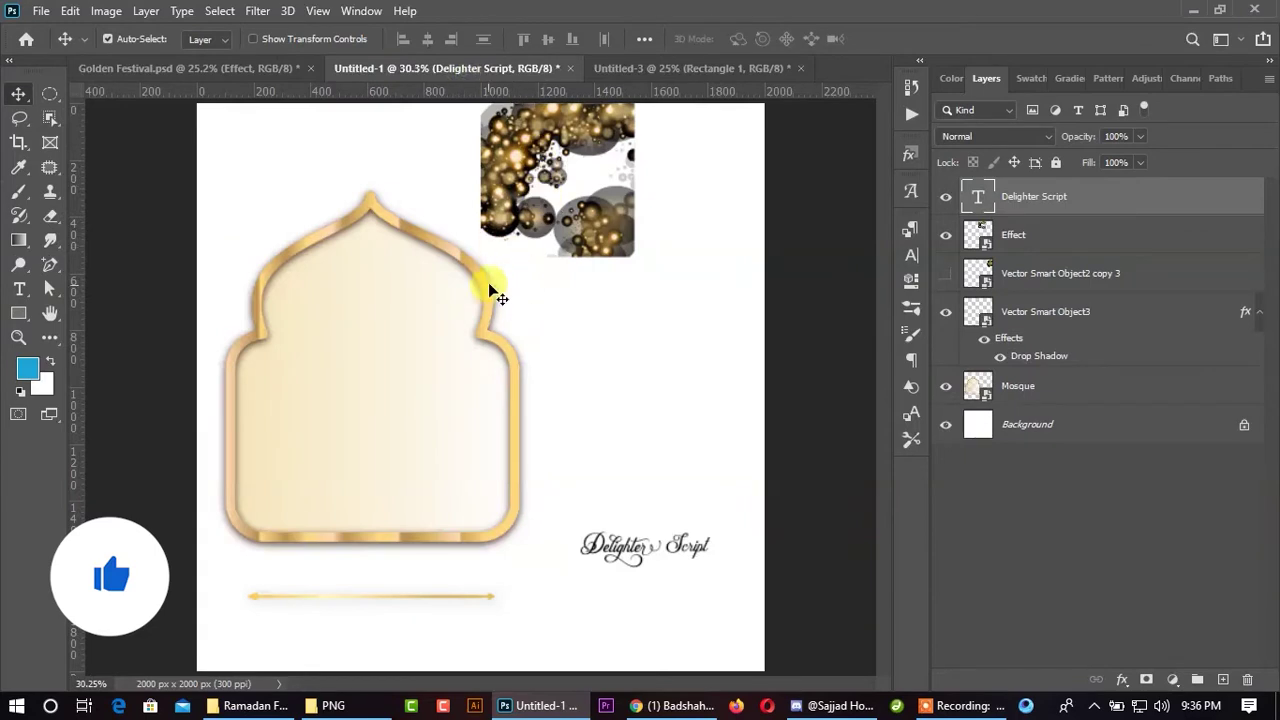
scroll(493, 328, down, 1)
mouse_move(558, 168)
mouse_down()
mouse_move(543, 313)
mouse_move(706, 320)
mouse_up()
key(ctrl+t)
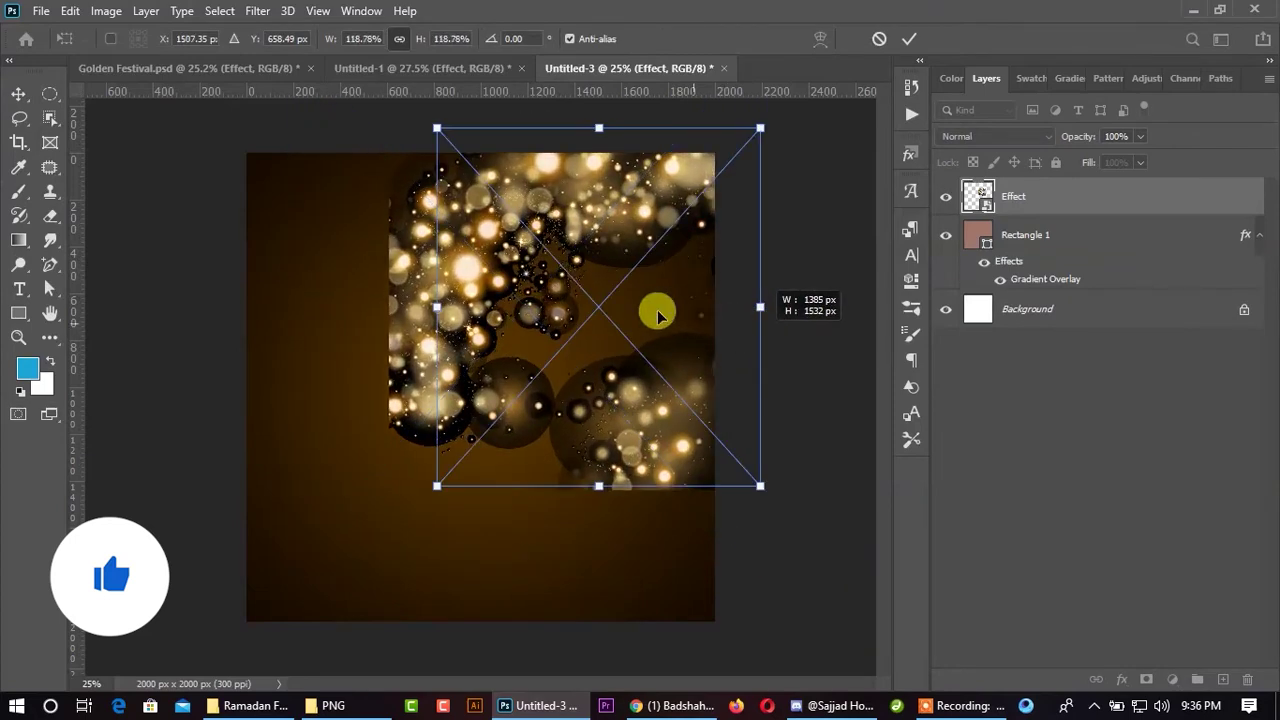
mouse_move(501, 249)
mouse_down()
mouse_move(390, 313)
mouse_move(363, 313)
mouse_up()
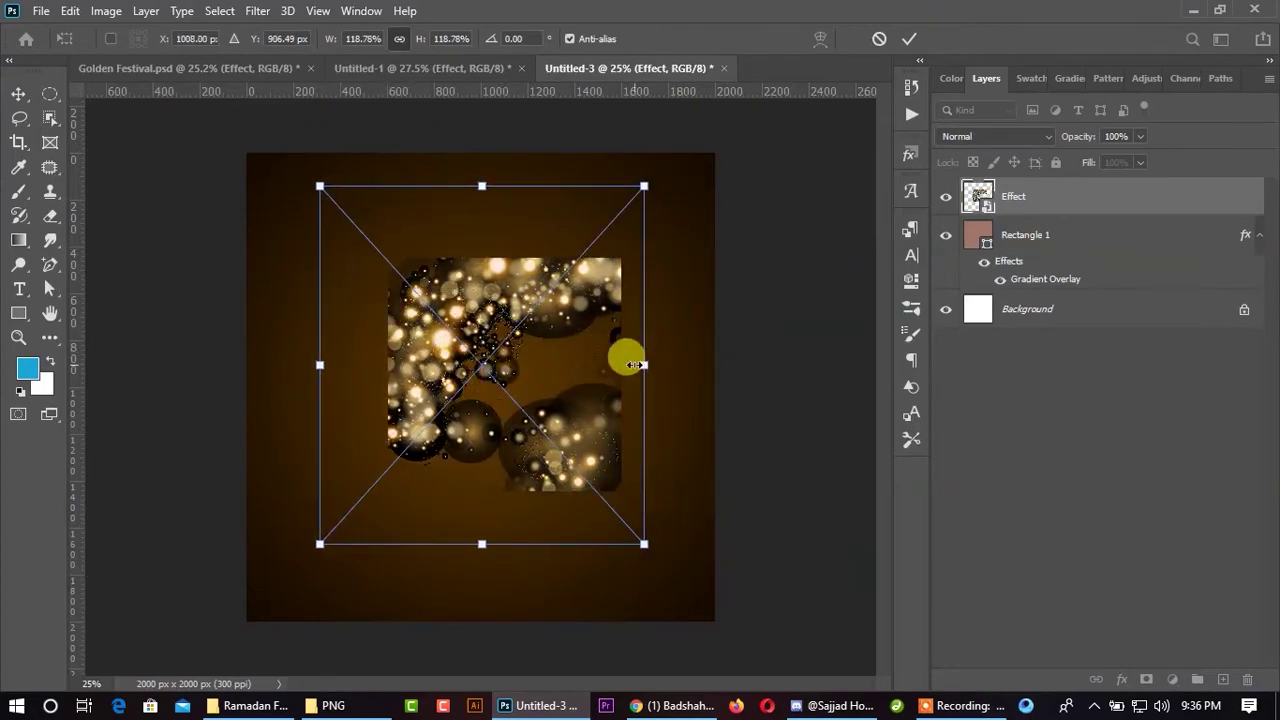
drag(644, 364, 679, 371)
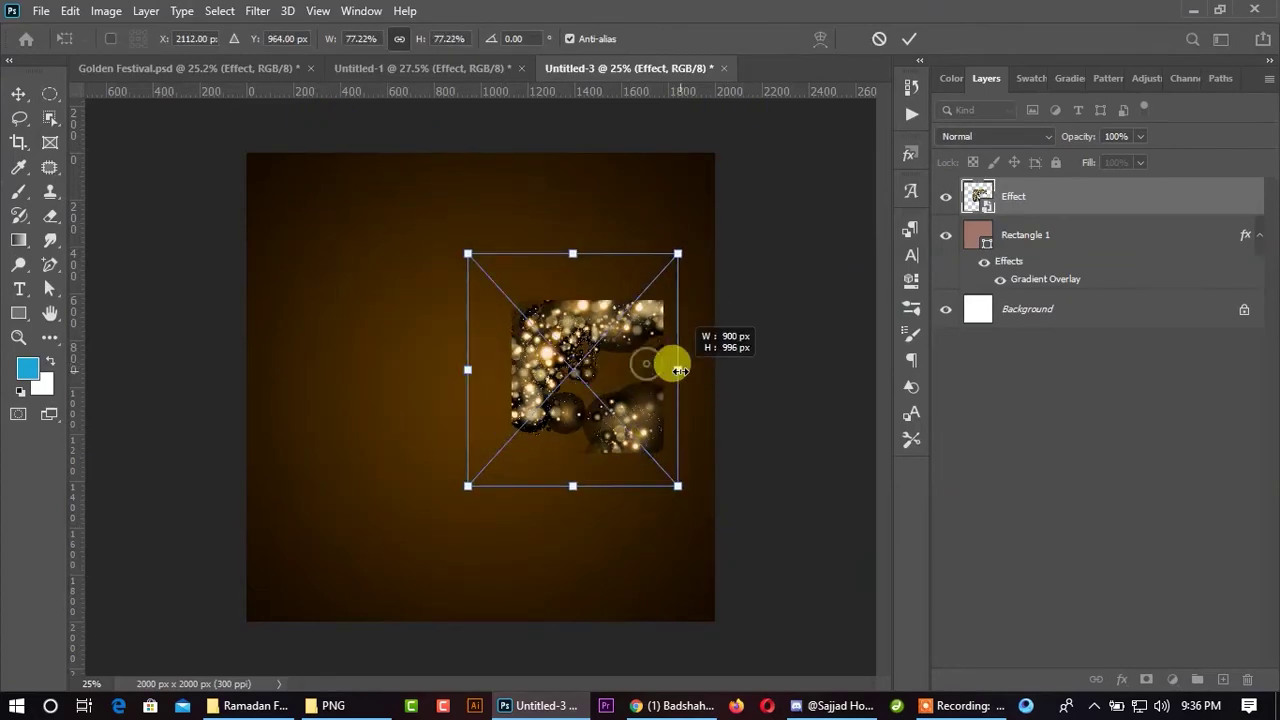
click(909, 38)
mouse_move(606, 323)
mouse_down()
mouse_move(524, 350)
mouse_move(486, 335)
mouse_up()
- Scale the bokeh to about 250% so it covers the whole canvas
key(ctrl+t)
mouse_move(566, 368)
mouse_down()
mouse_move(678, 378)
mouse_move(777, 363)
mouse_up()
drag(534, 277, 484, 270)
drag(751, 378, 770, 380)
drag(546, 262, 533, 258)
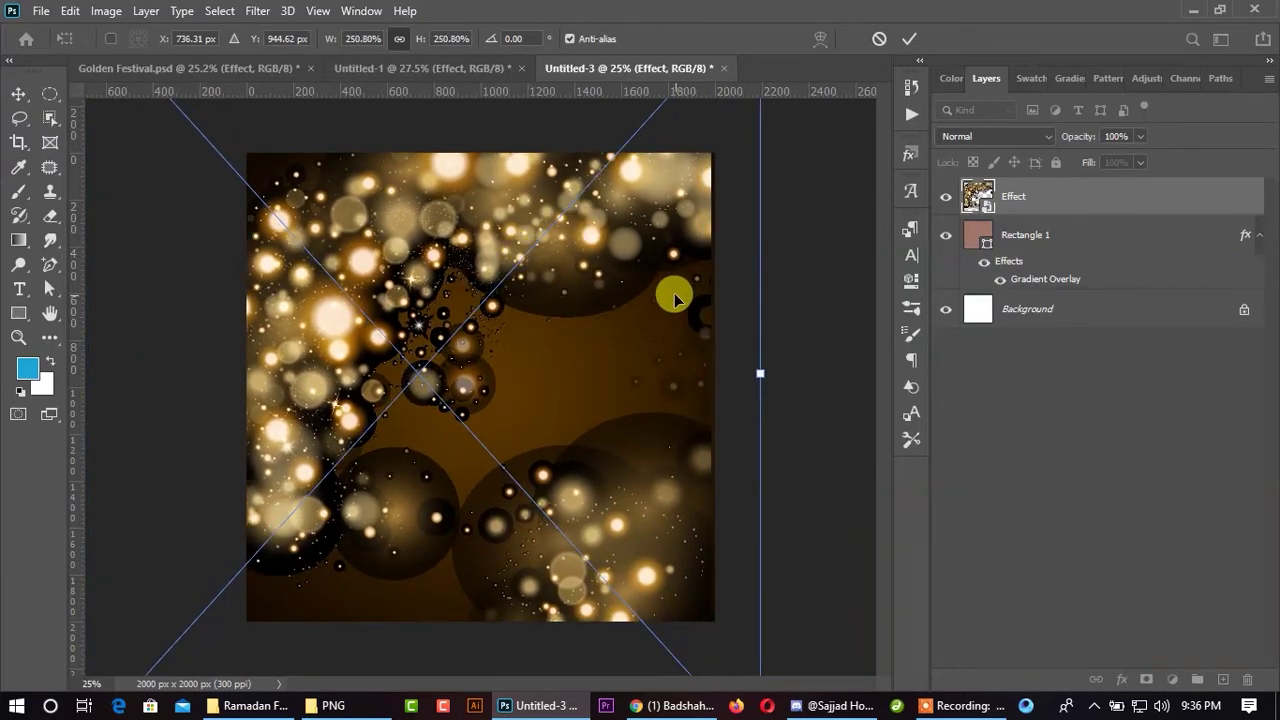
click(908, 39)
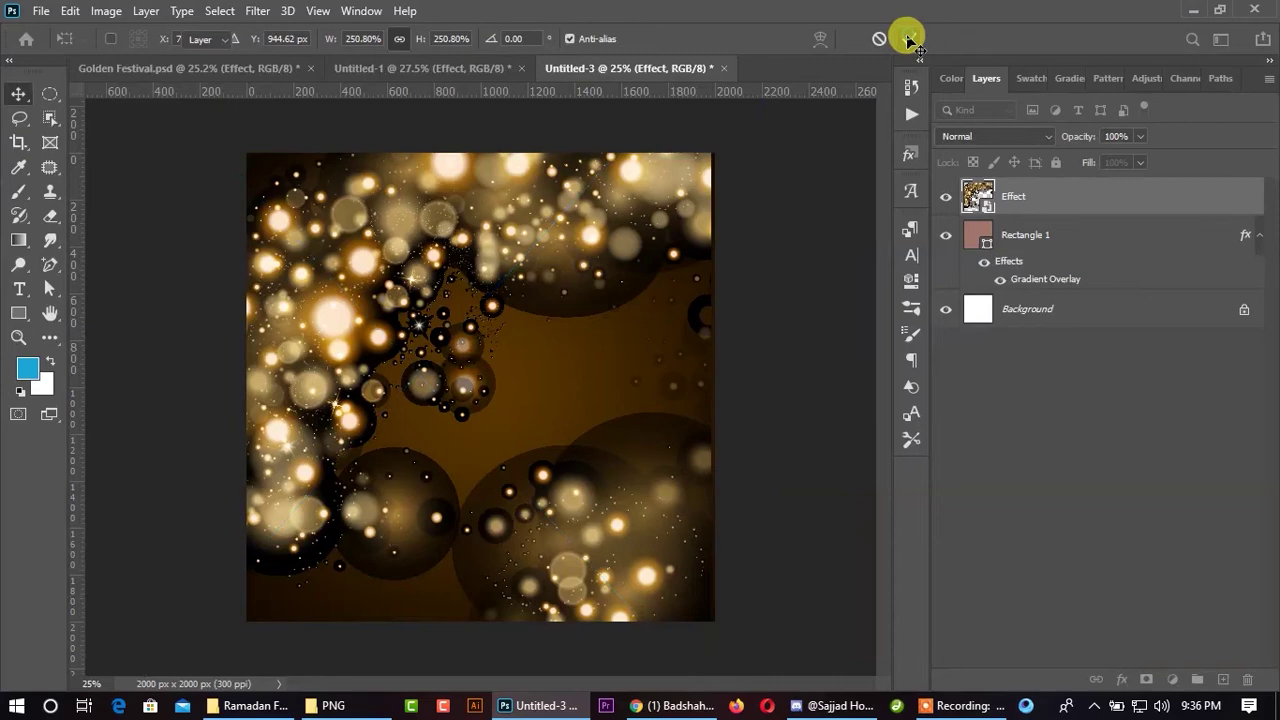
- Set the bokeh layer's blend mode to Linear Dodge (Add)
click(965, 140)
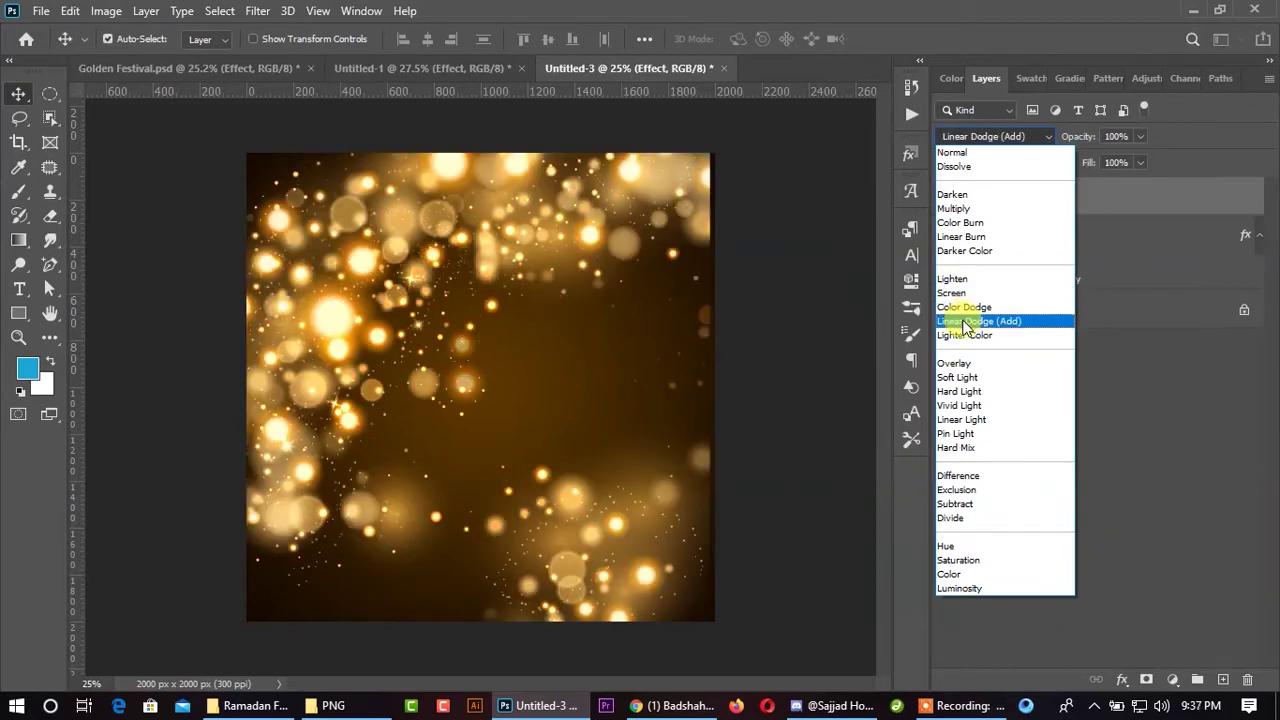
click(963, 321)
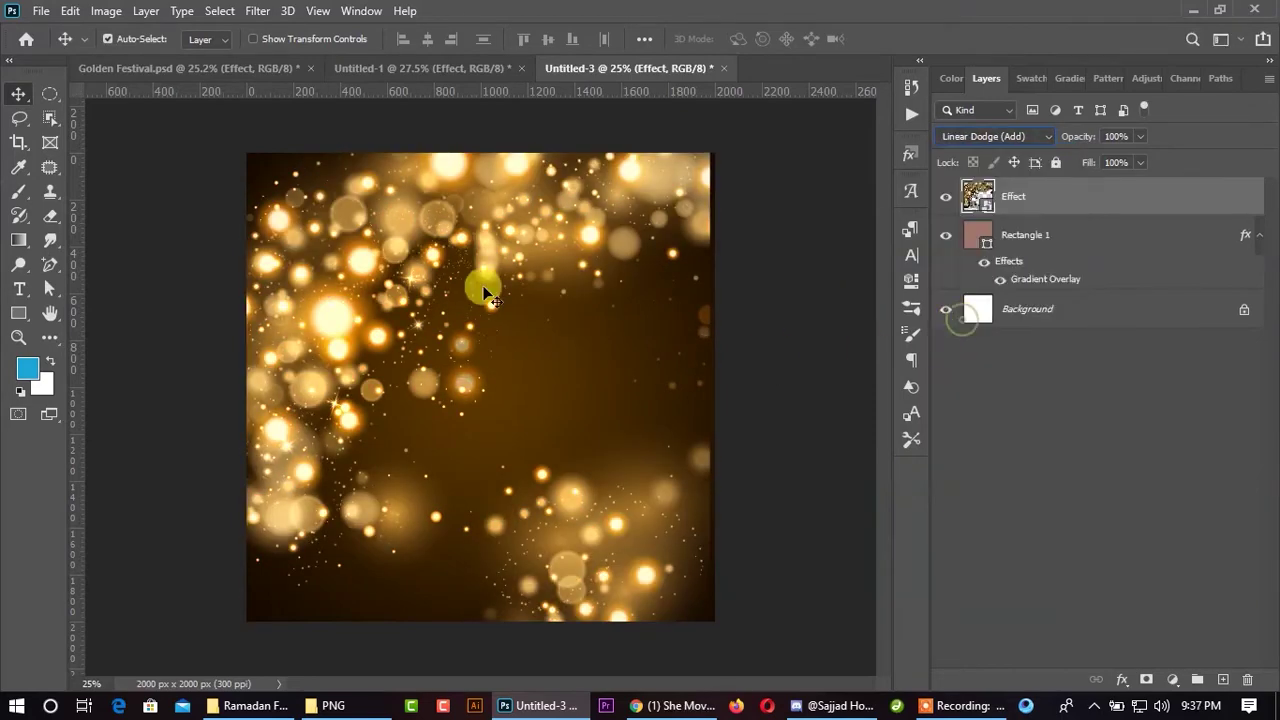
click(394, 72)
- Bring the Mosque arch frame layer from Untitled-1 into Untitled-3
drag(560, 176, 520, 163)
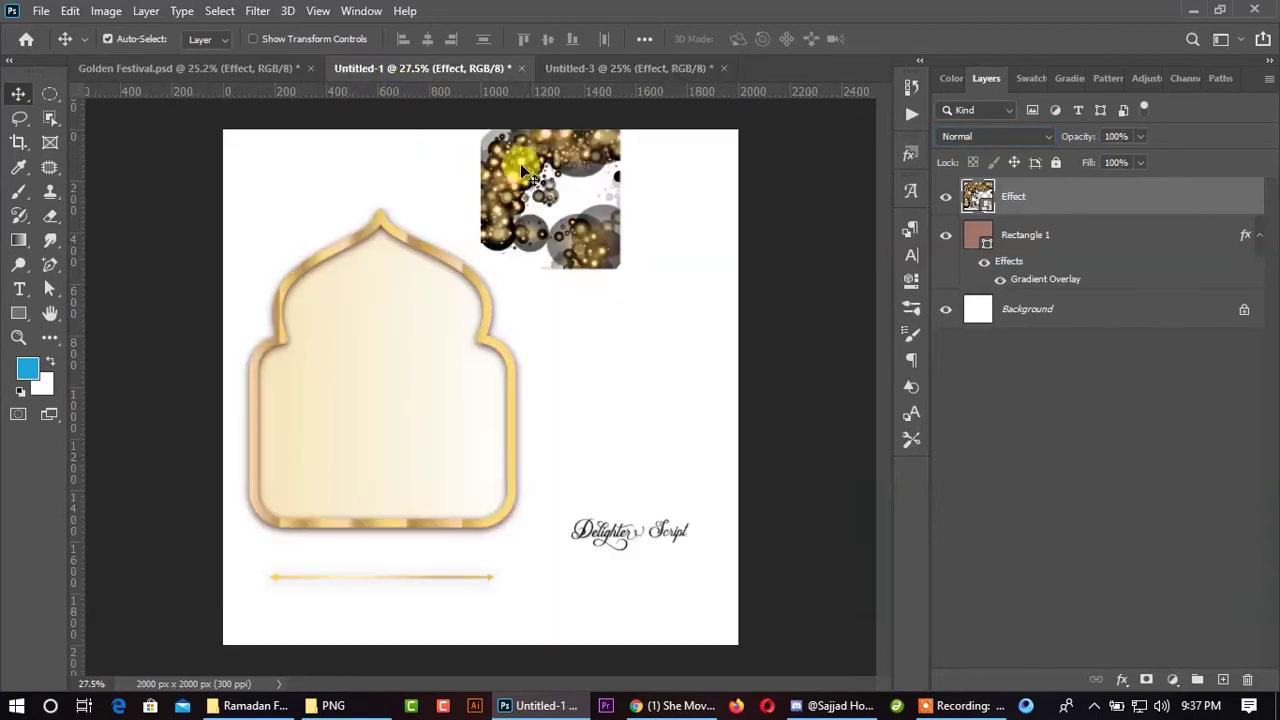
drag(443, 386, 563, 165)
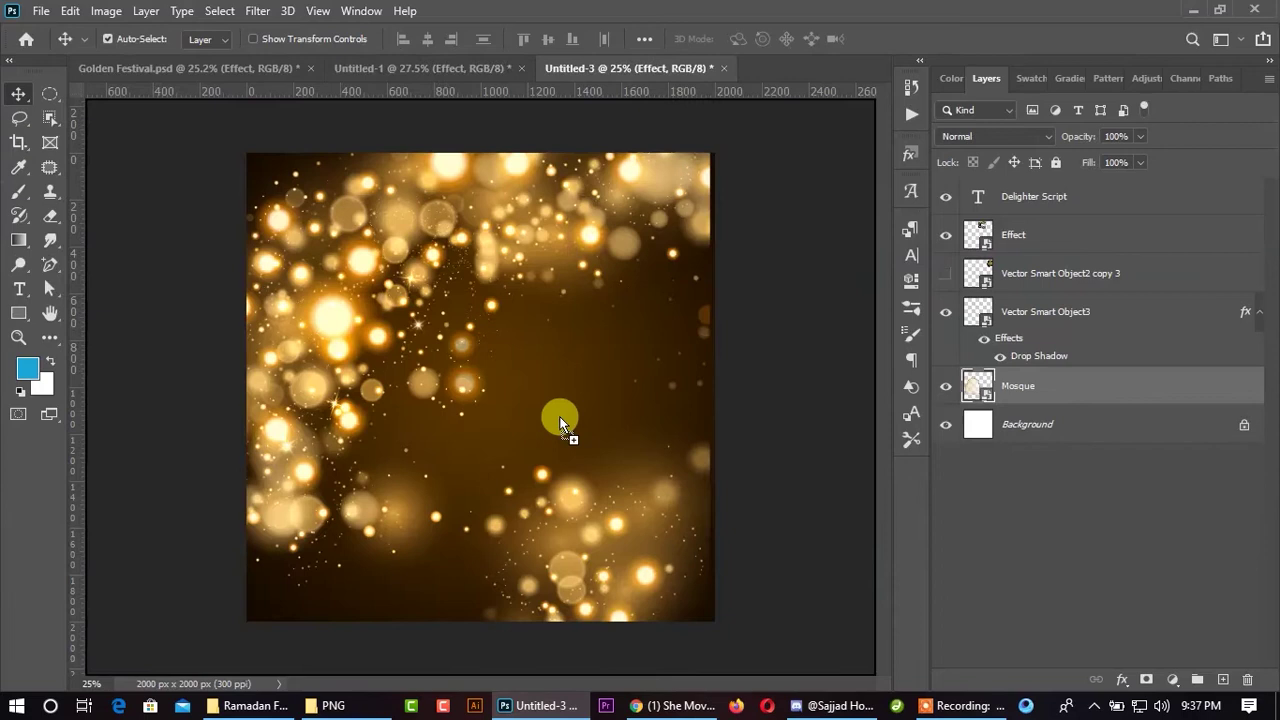
mouse_move(563, 165)
mouse_down()
mouse_move(563, 419)
mouse_move(490, 428)
mouse_move(471, 449)
mouse_up()
- Scale the mosque frame to about 106% and position it running off the bottom edge
key(ctrl+t)
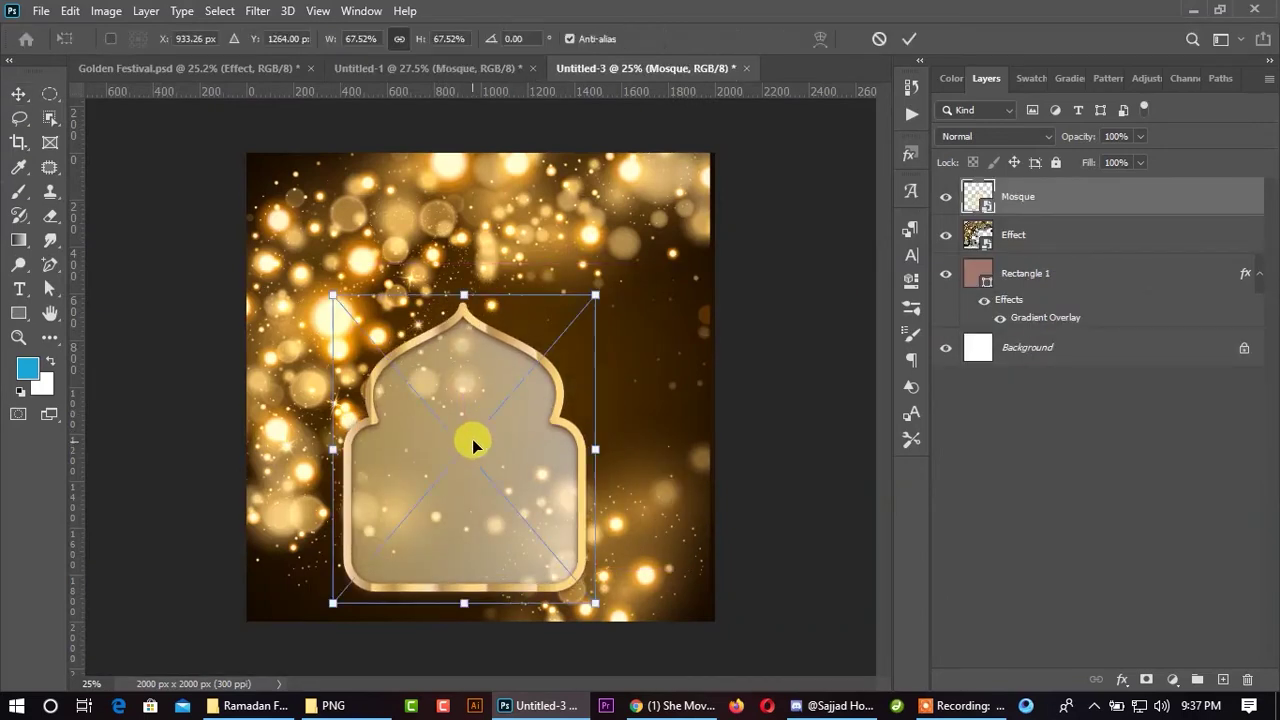
drag(614, 453, 651, 429)
mouse_move(559, 477)
mouse_down()
mouse_move(574, 469)
mouse_move(578, 484)
mouse_up()
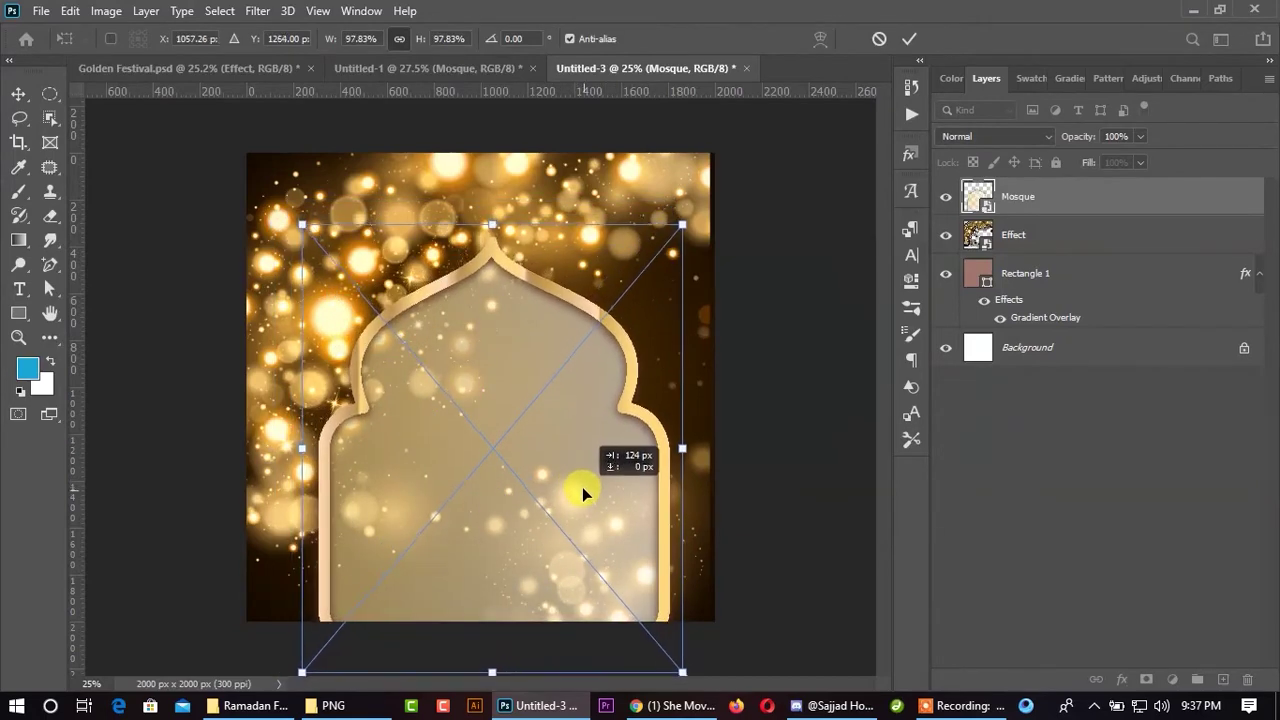
drag(671, 444, 695, 455)
drag(616, 490, 608, 472)
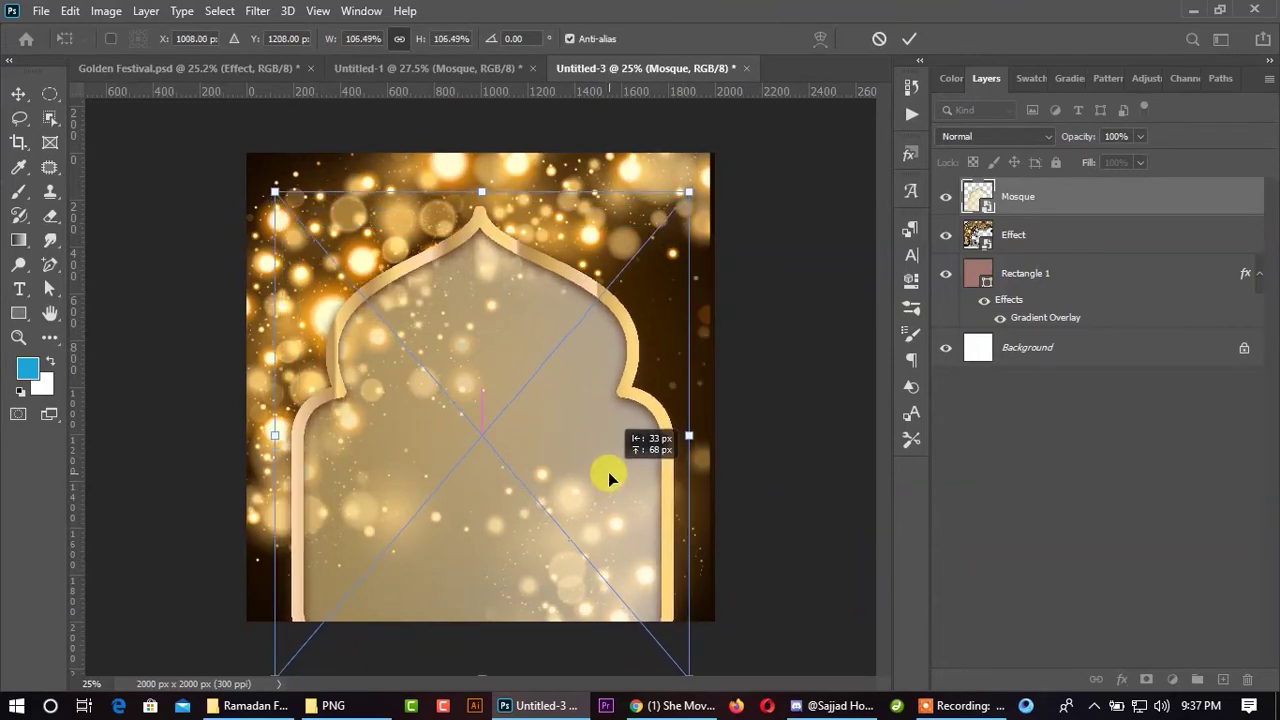
click(907, 40)
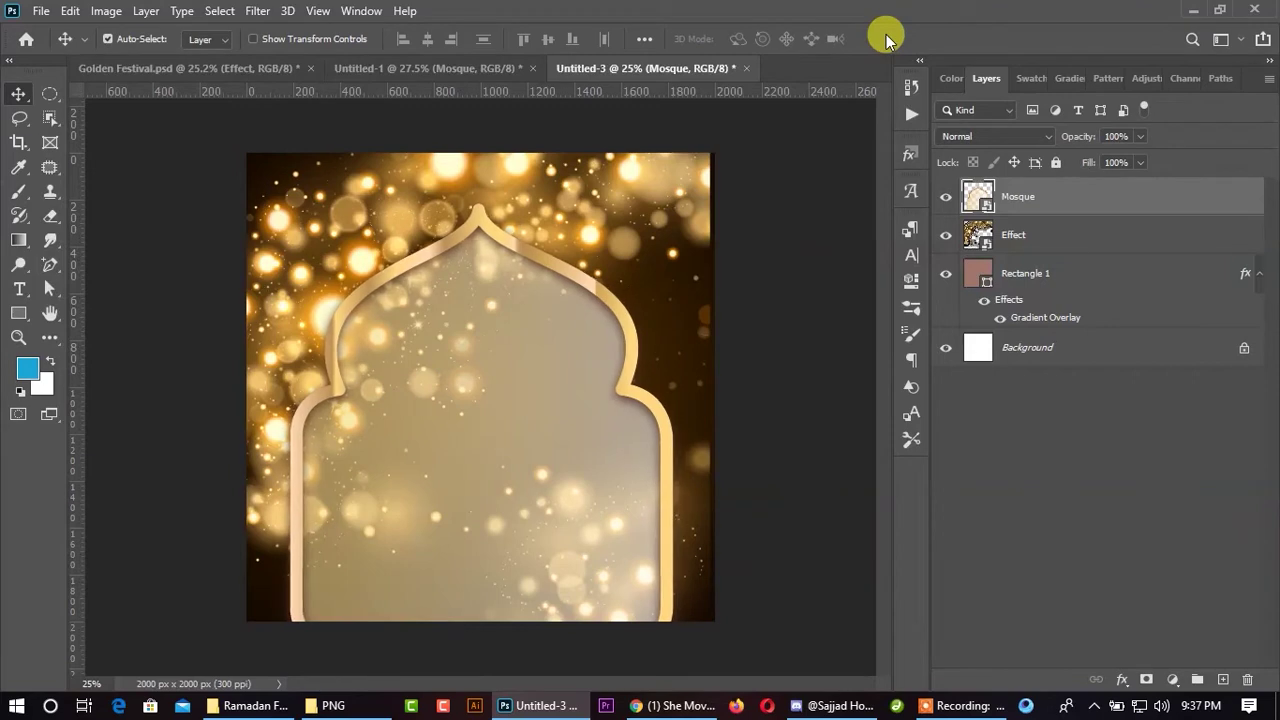
key(Right)
key(Right)
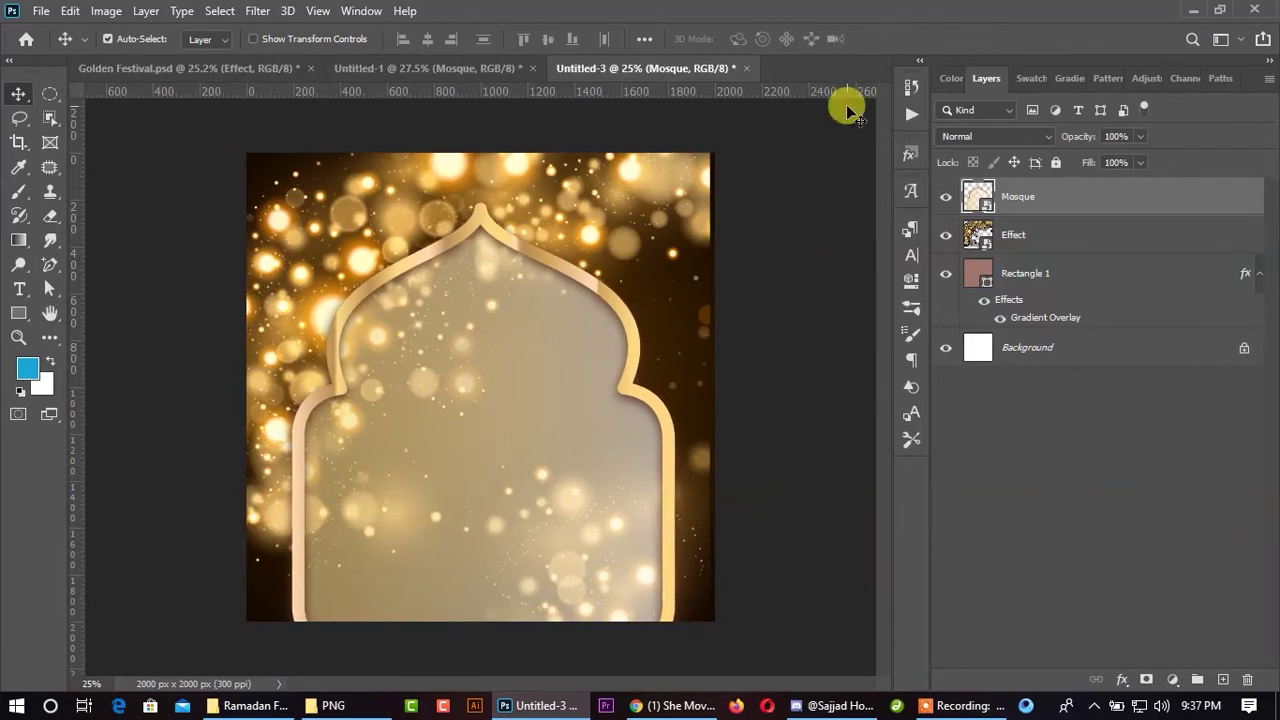
- Compare against the finished Golden Festival poster, then return to Untitled-3
click(245, 68)
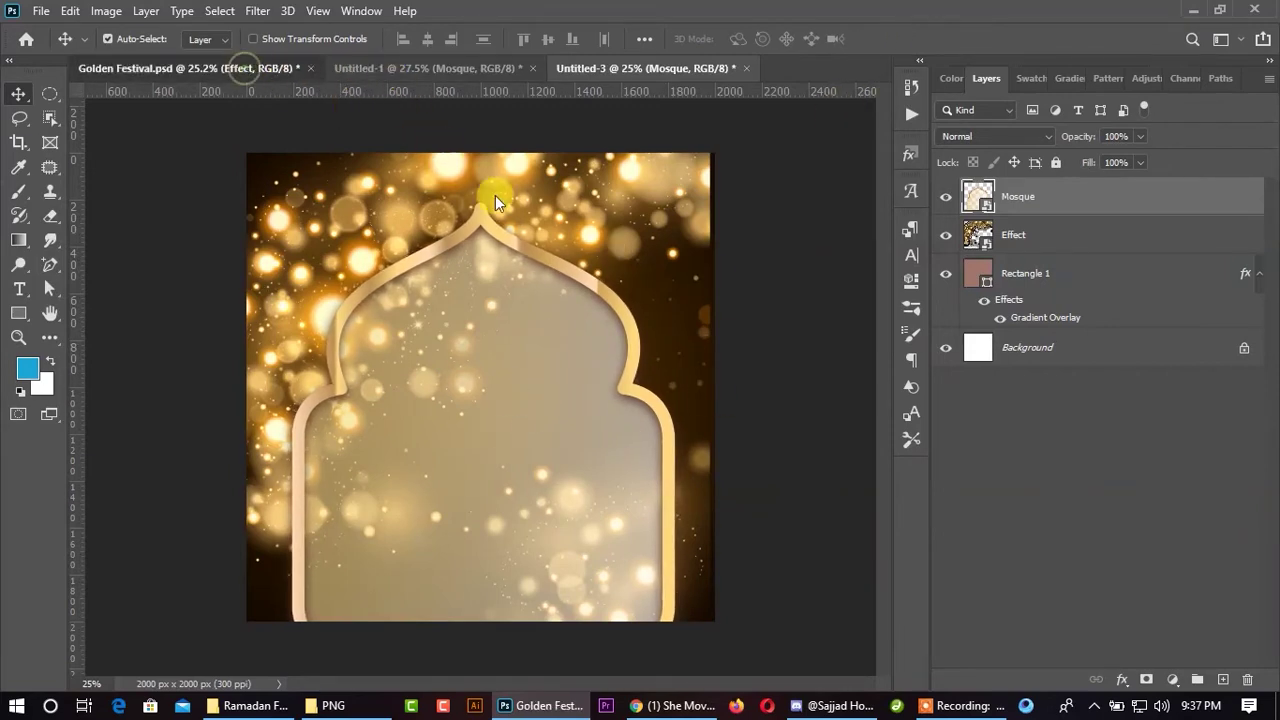
drag(520, 425, 540, 392)
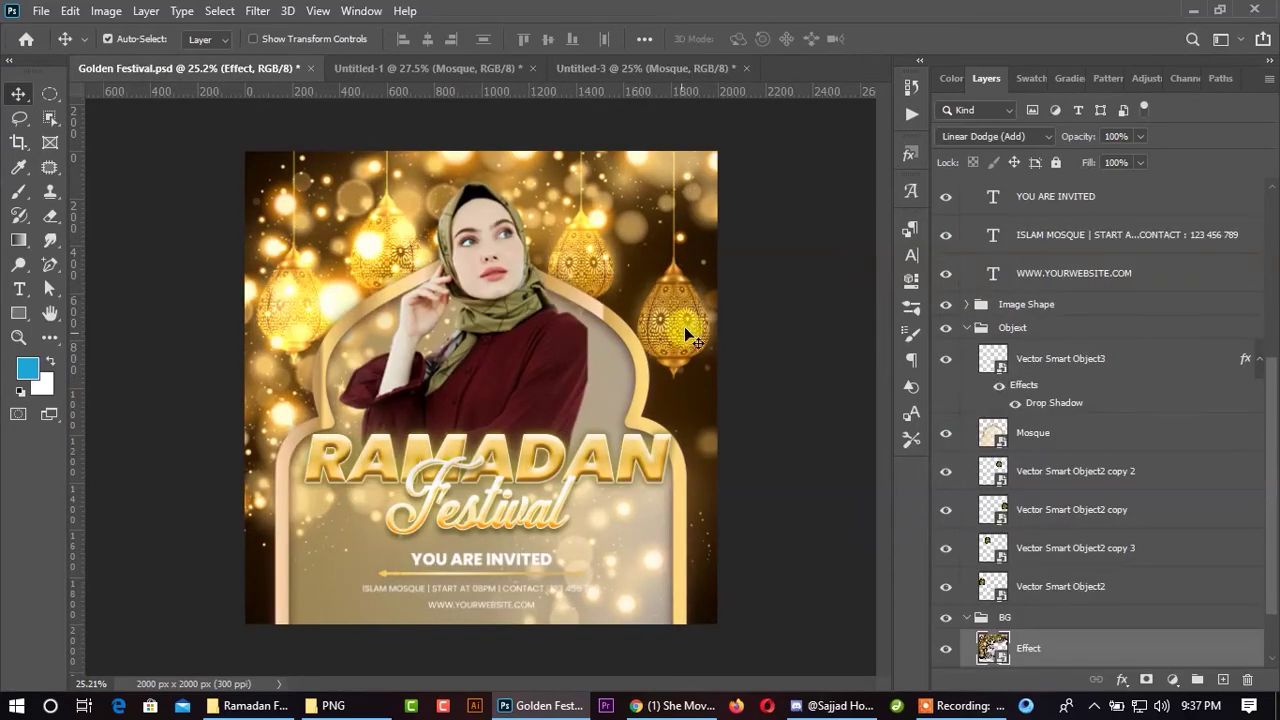
drag(688, 335, 540, 268)
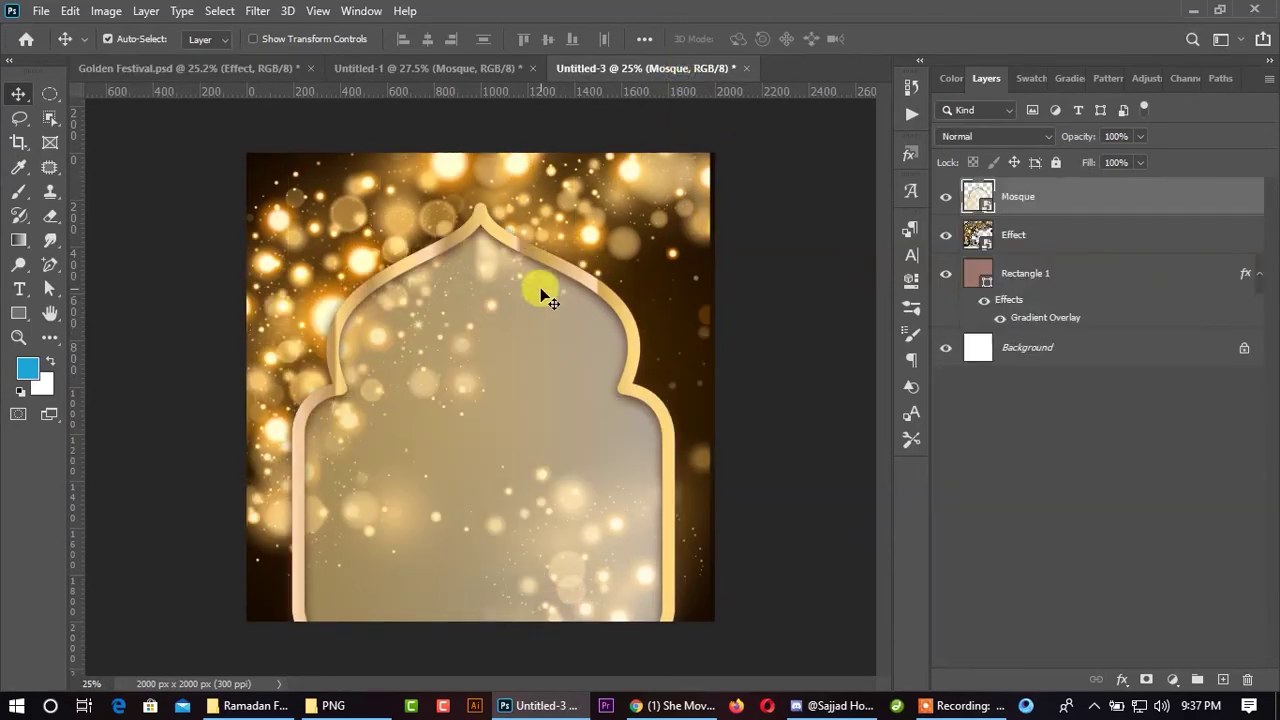
- Draw a circle with the Ellipse tool, move it up into the arch and scale it to 85%
right_click(25, 321)
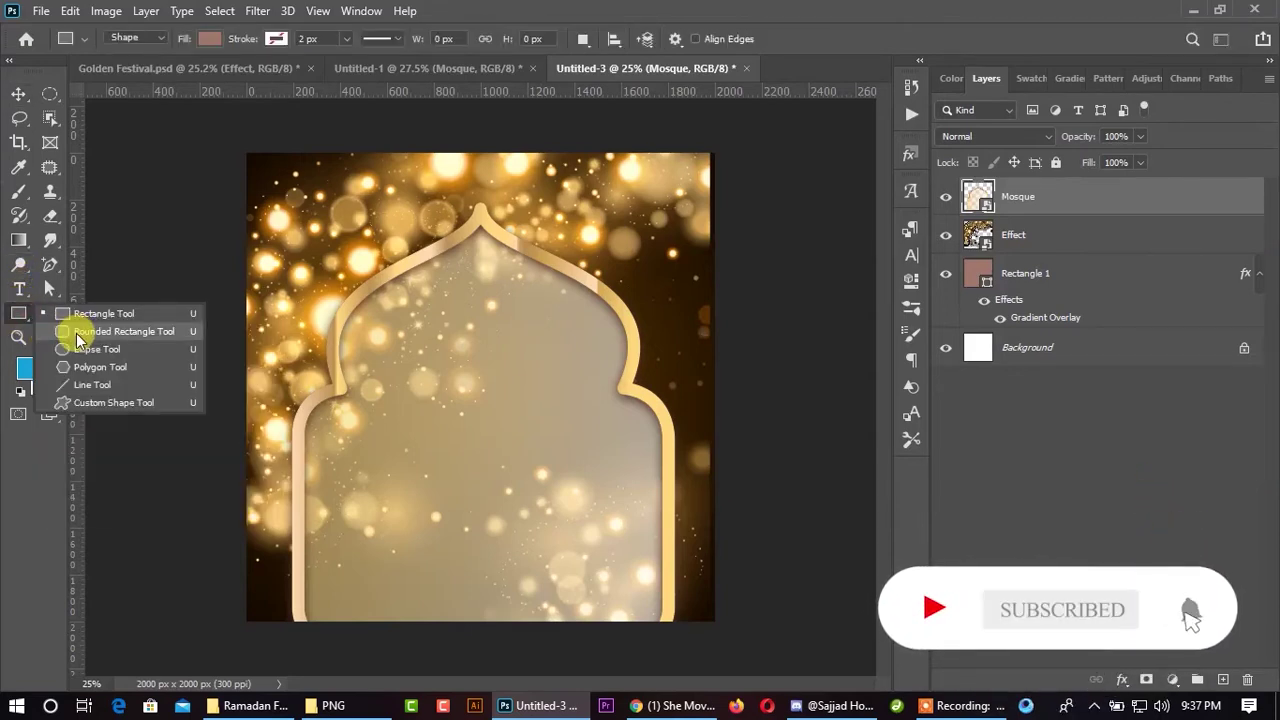
click(73, 346)
drag(416, 324, 708, 657)
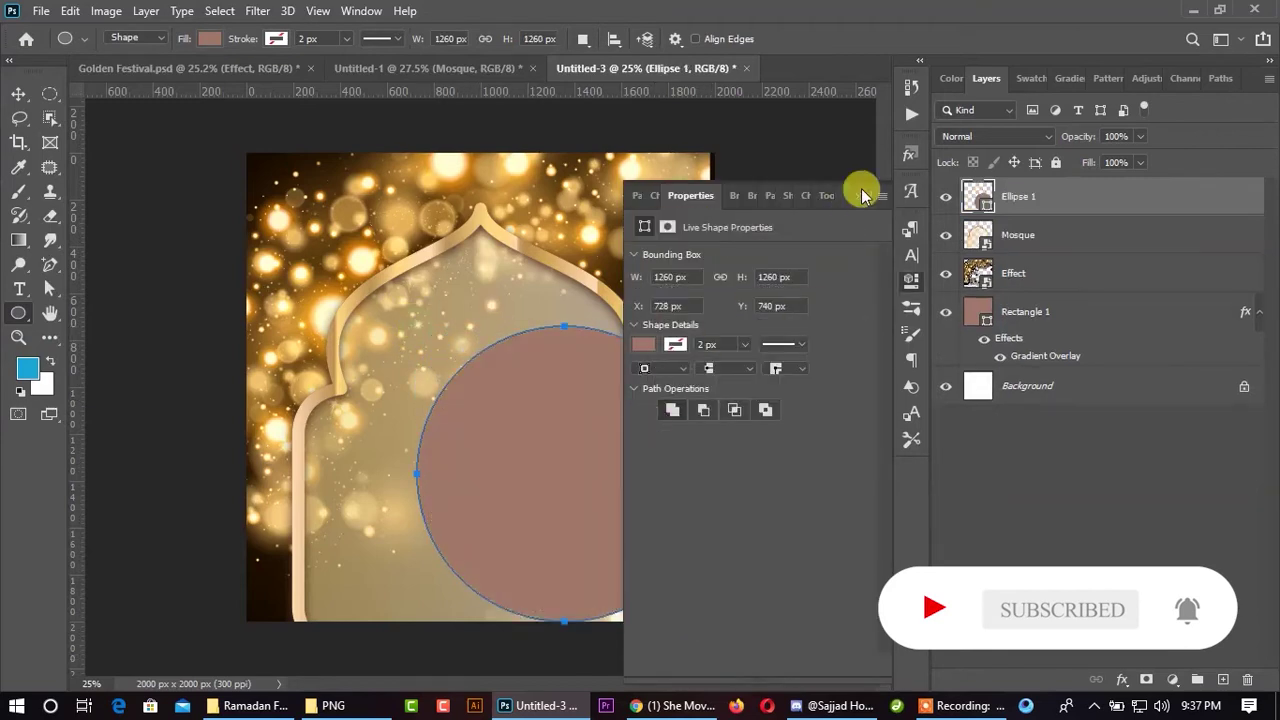
key(v)
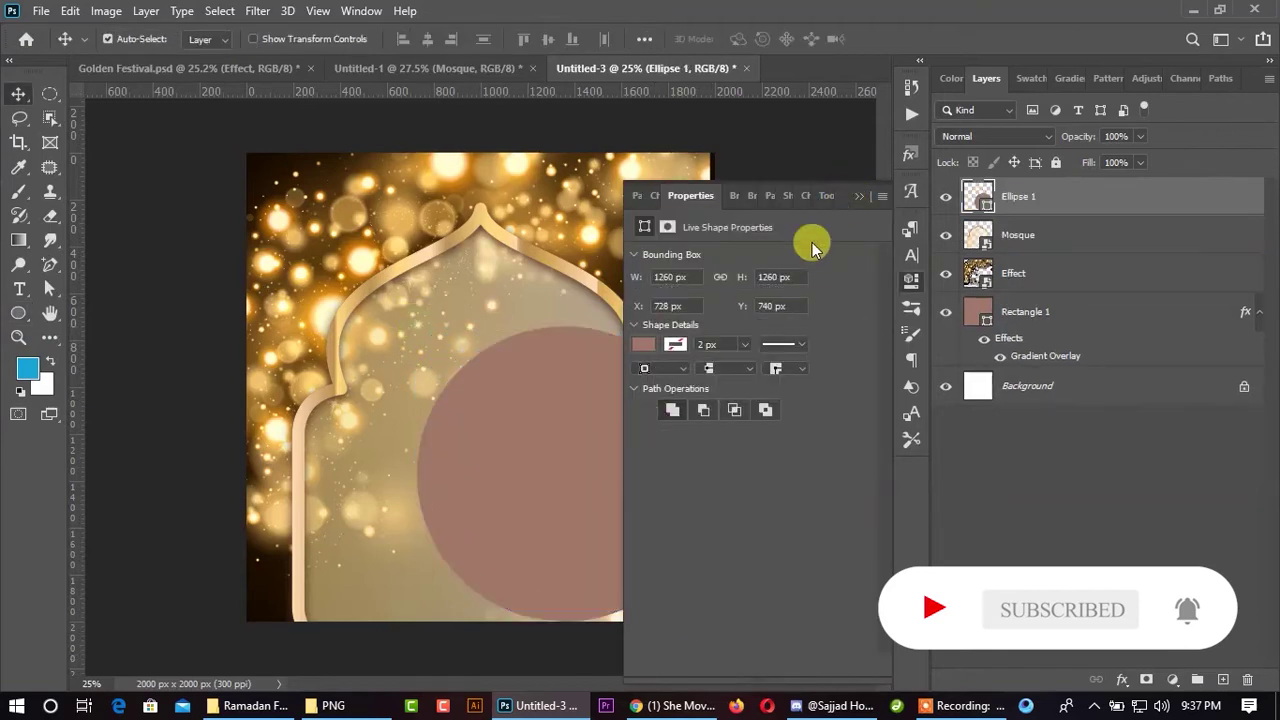
click(858, 196)
mouse_move(600, 482)
mouse_down()
mouse_move(530, 443)
mouse_move(520, 422)
mouse_up()
key(ctrl+t)
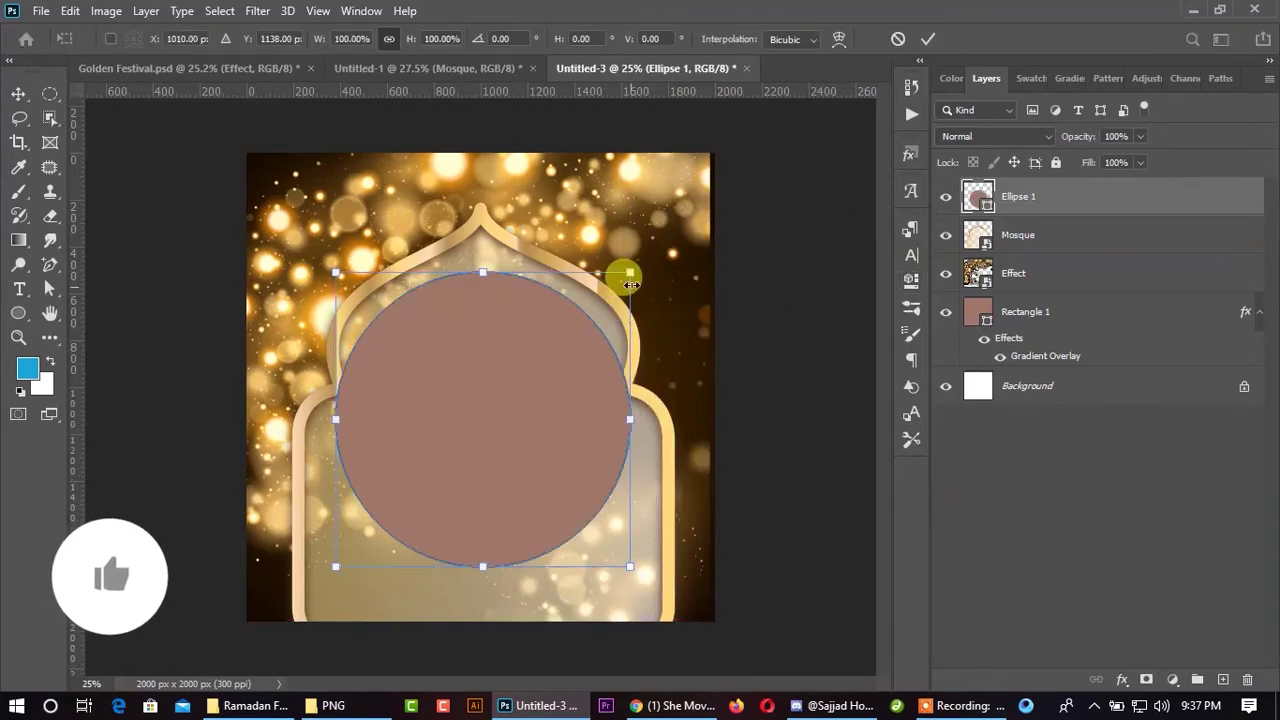
drag(632, 268, 607, 294)
drag(502, 439, 502, 413)
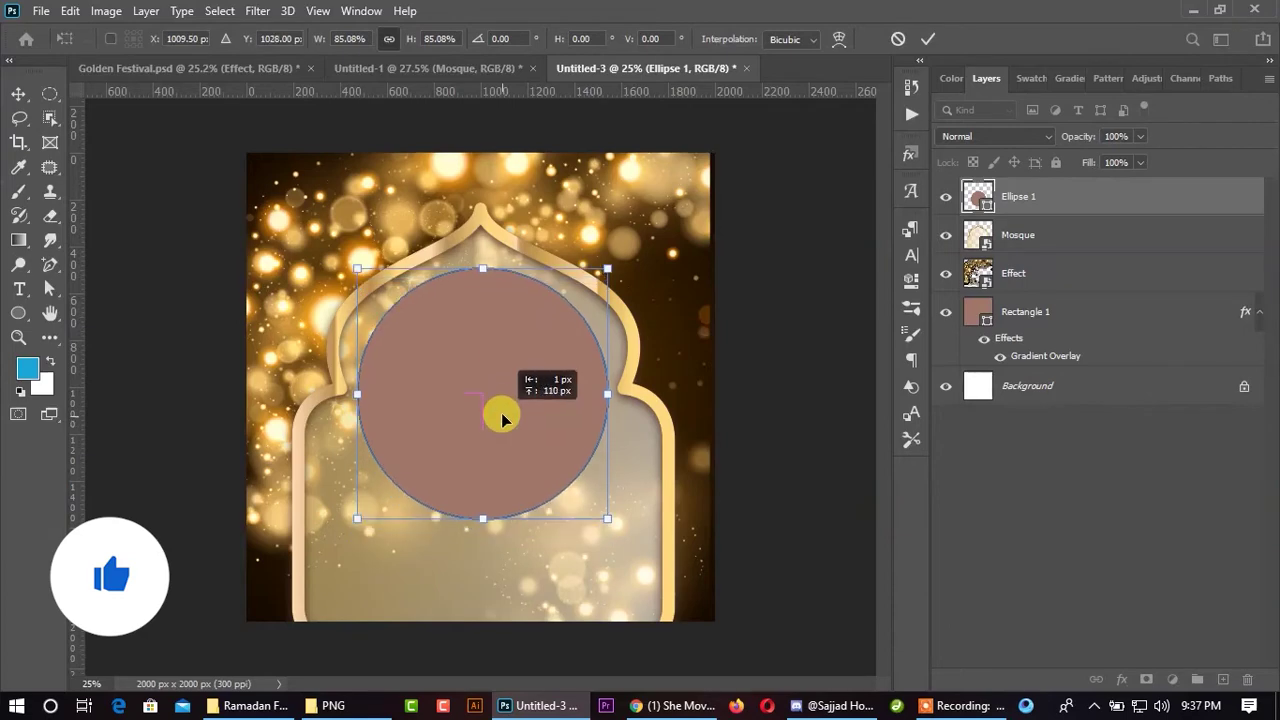
click(929, 40)
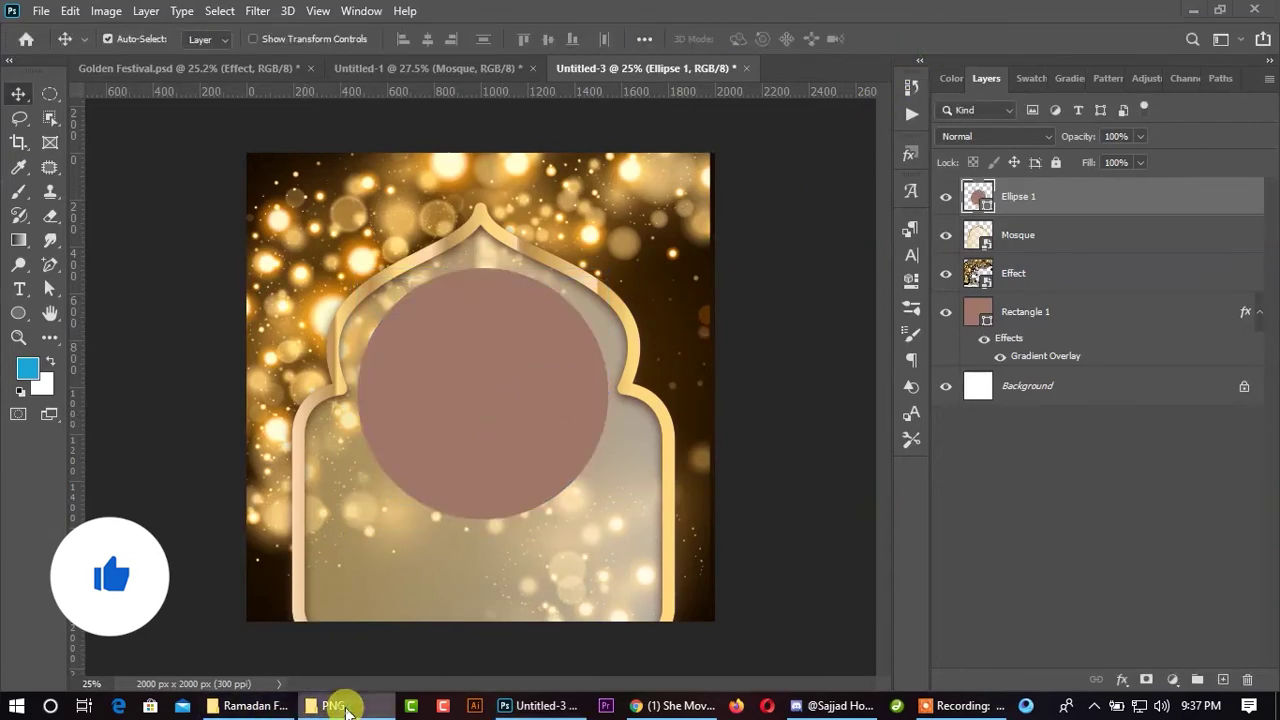
- Drag the woman photo from the PNG folder onto the poster and fit it over the circle
click(333, 705)
drag(300, 186, 540, 708)
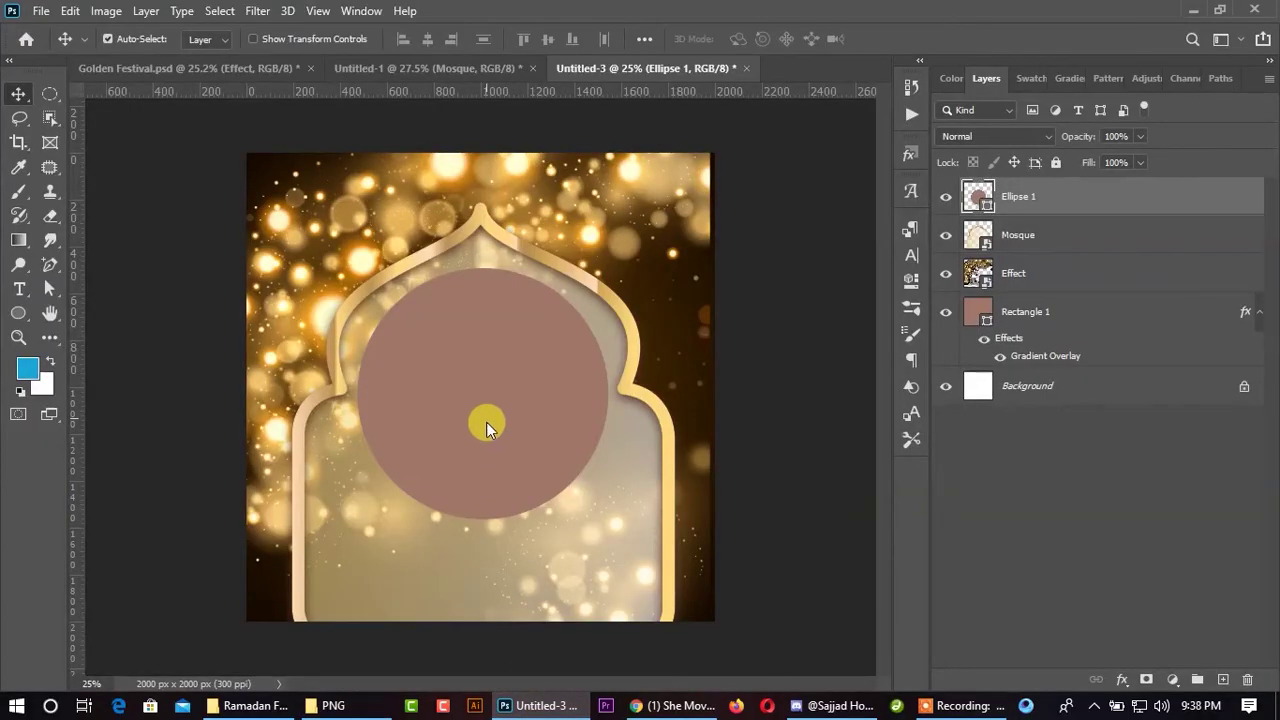
drag(518, 537, 486, 423)
drag(635, 386, 606, 386)
drag(523, 513, 499, 449)
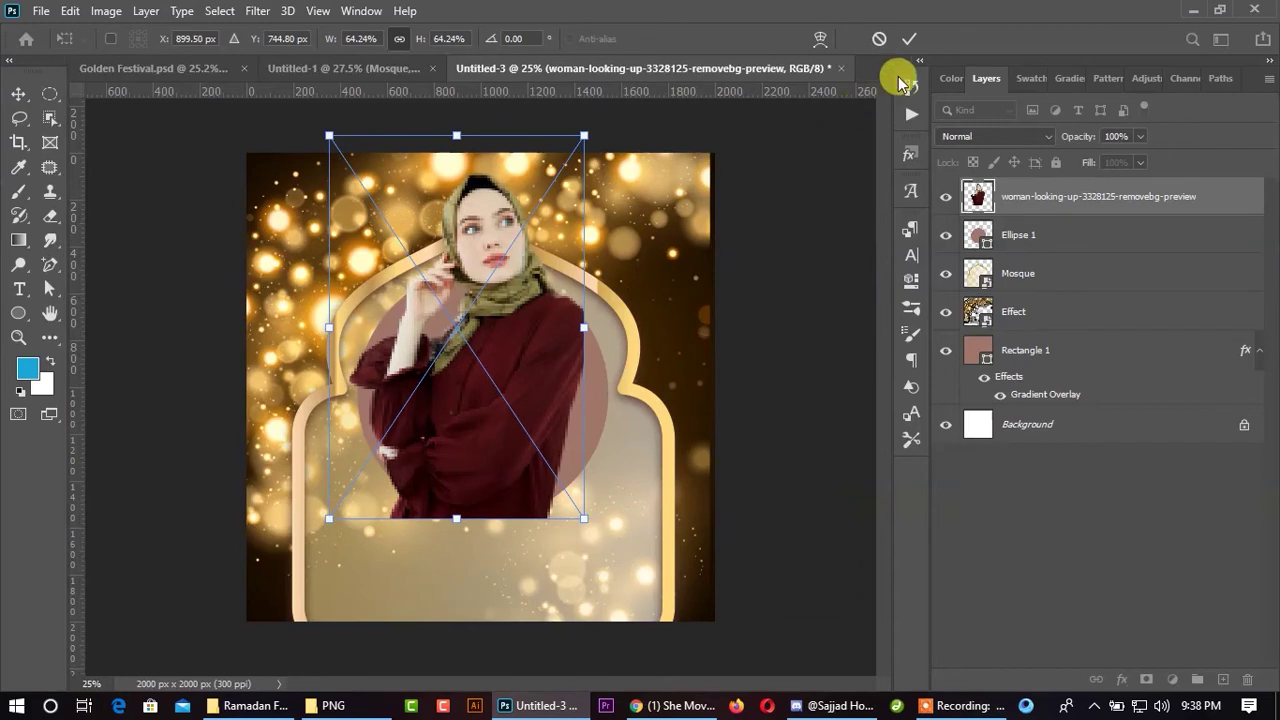
click(908, 39)
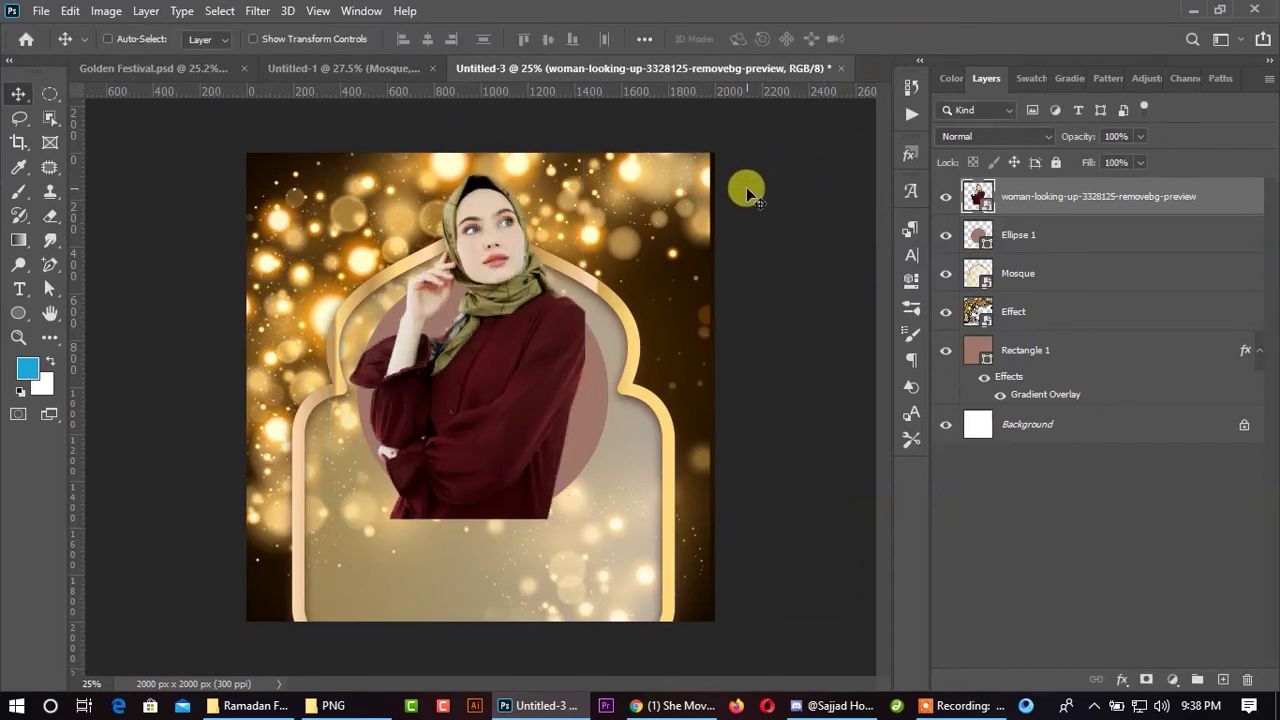
- Fine-tune the woman photo to 61% scale, nudged down-right over the circle
key(ctrl+t)
drag(584, 135, 586, 149)
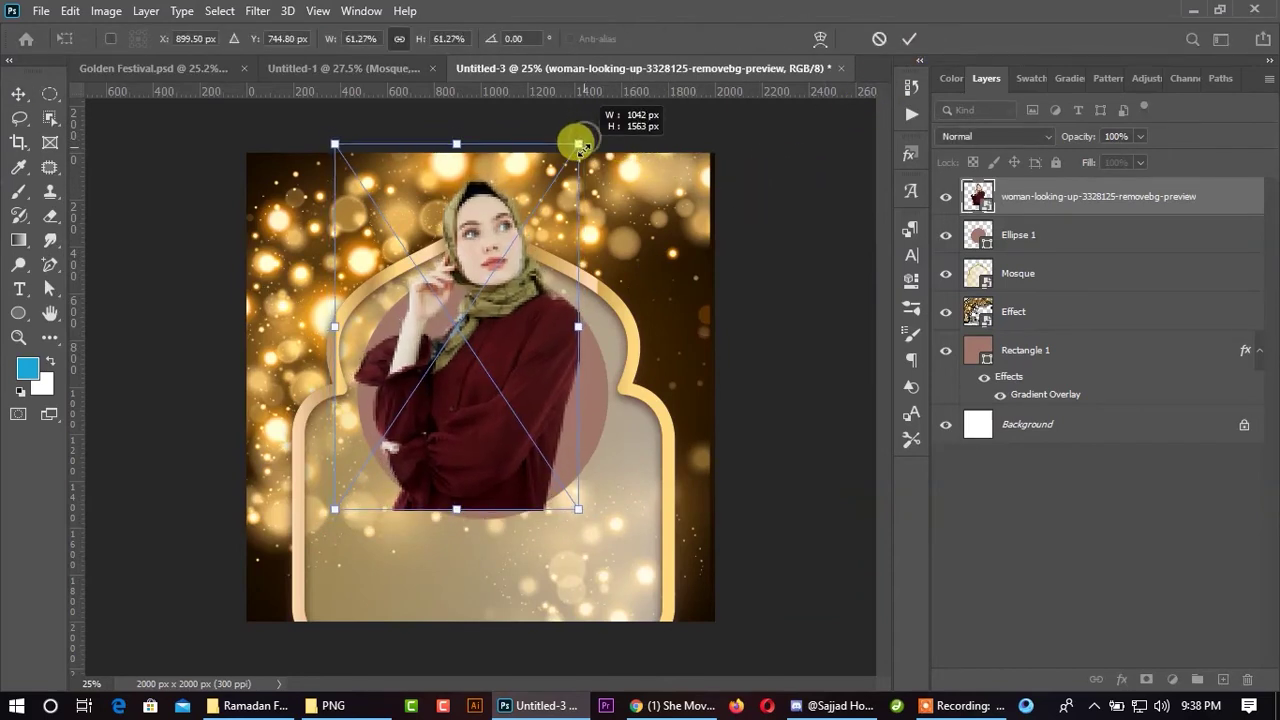
drag(512, 310, 520, 318)
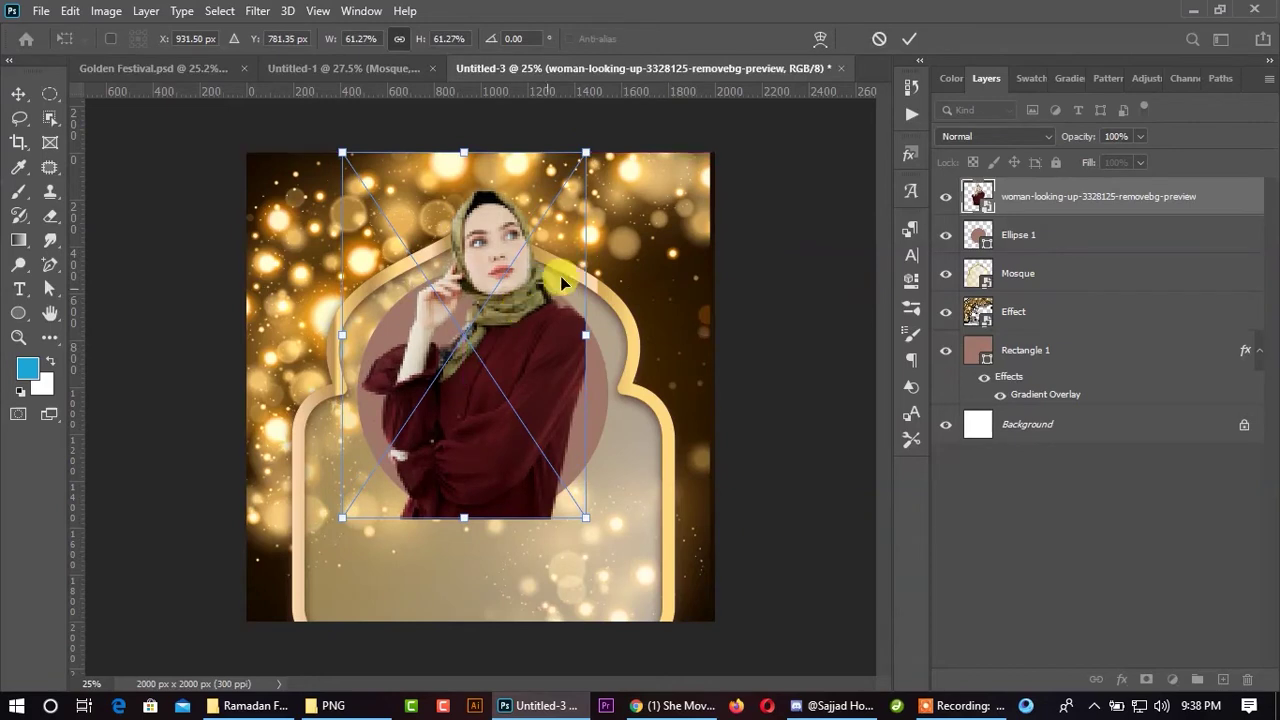
click(908, 40)
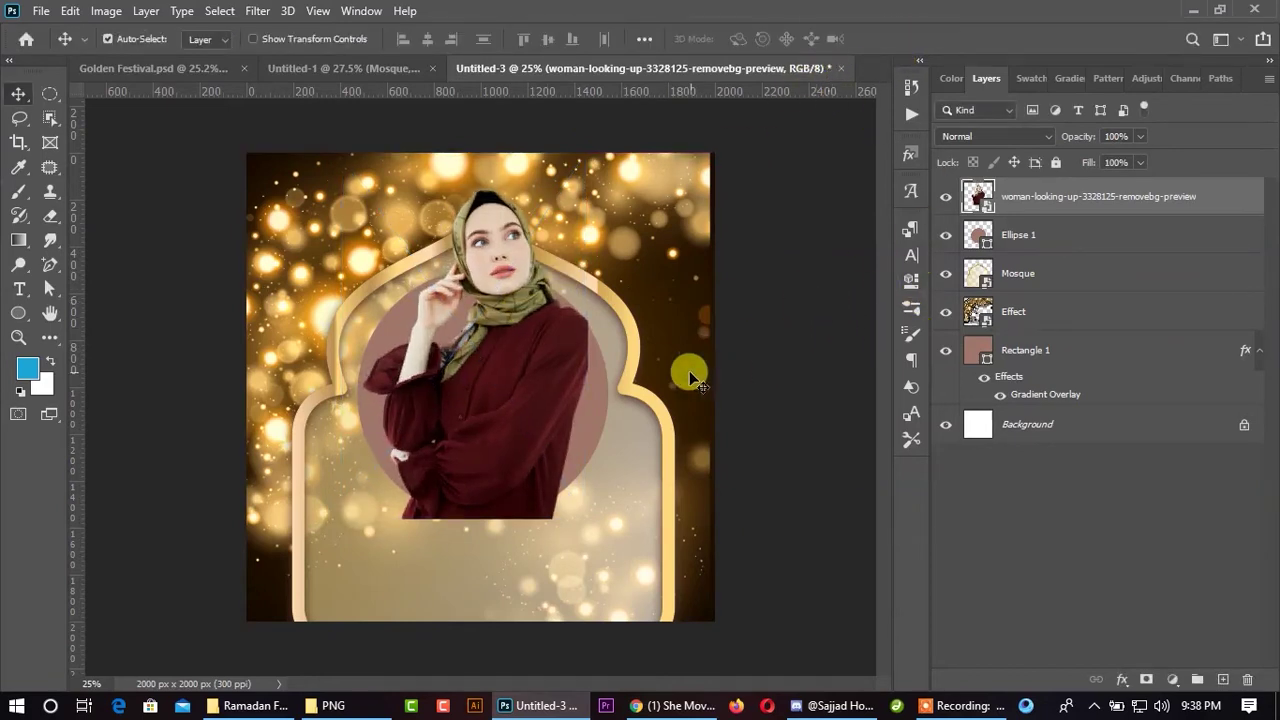
- Clip the photo to Ellipse 1, duplicate it, and mask out the copy's bottom edge
alt+click(1024, 213)
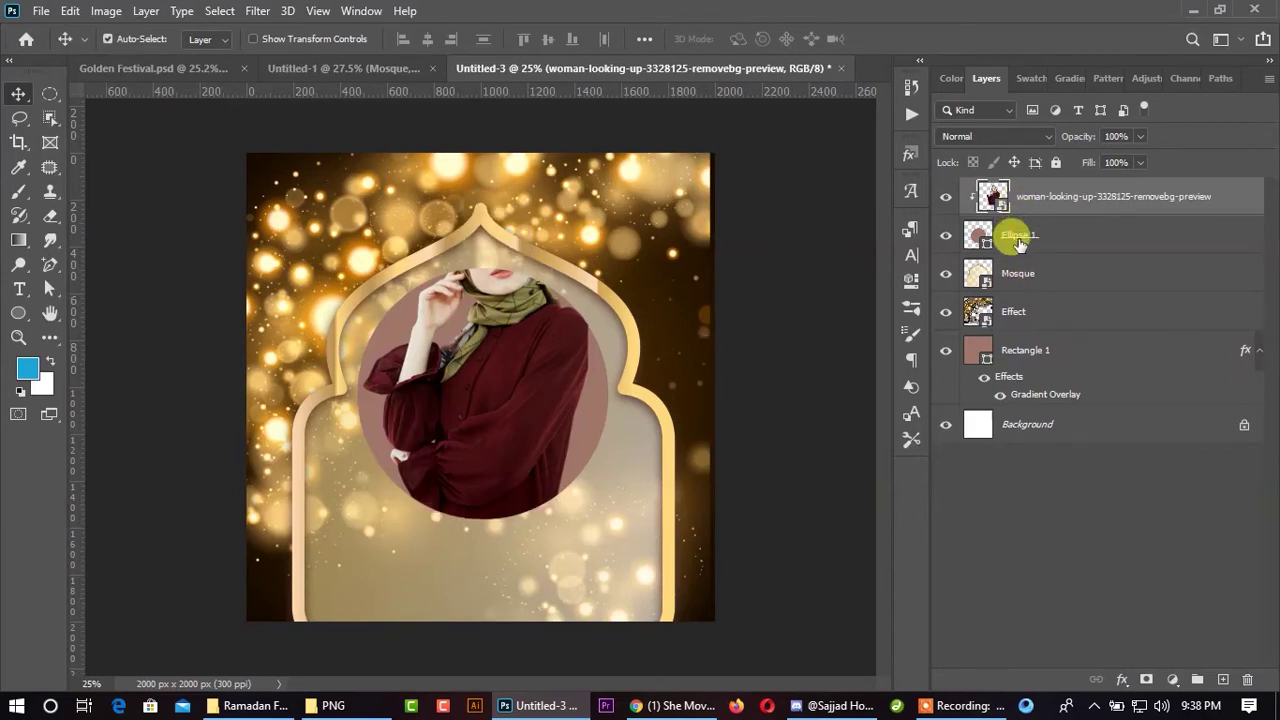
key(ctrl+j)
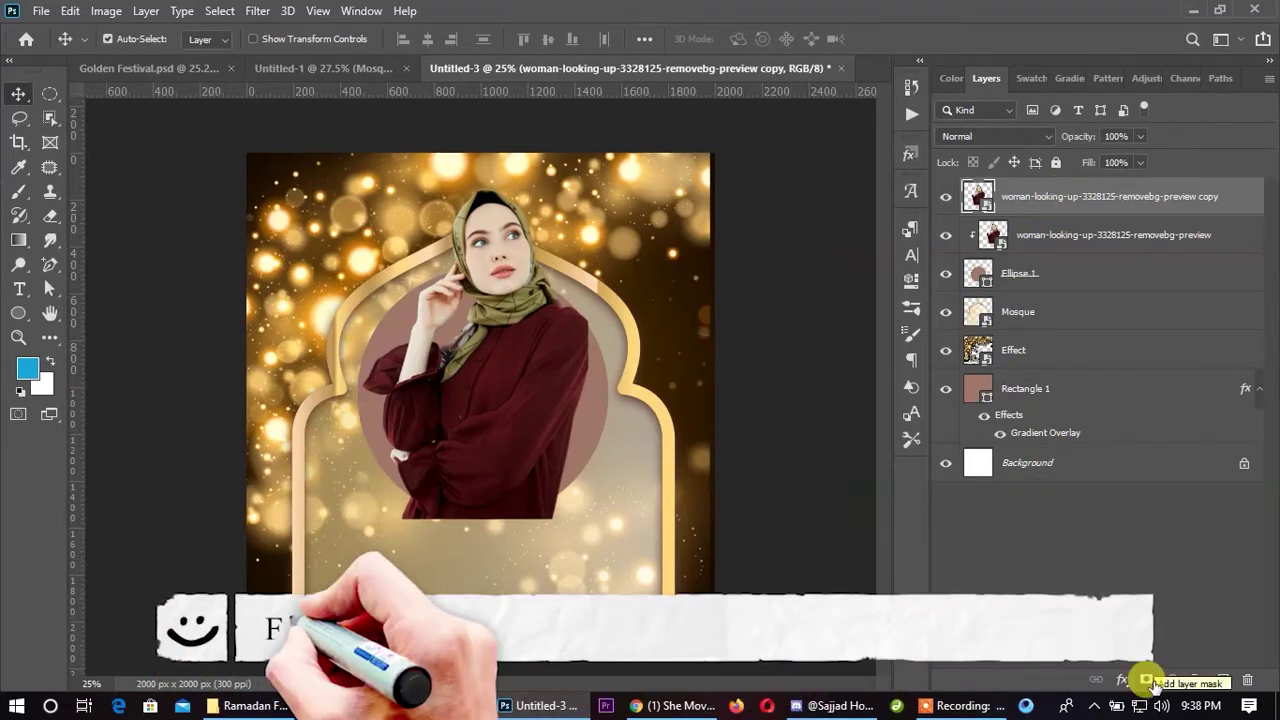
click(1147, 680)
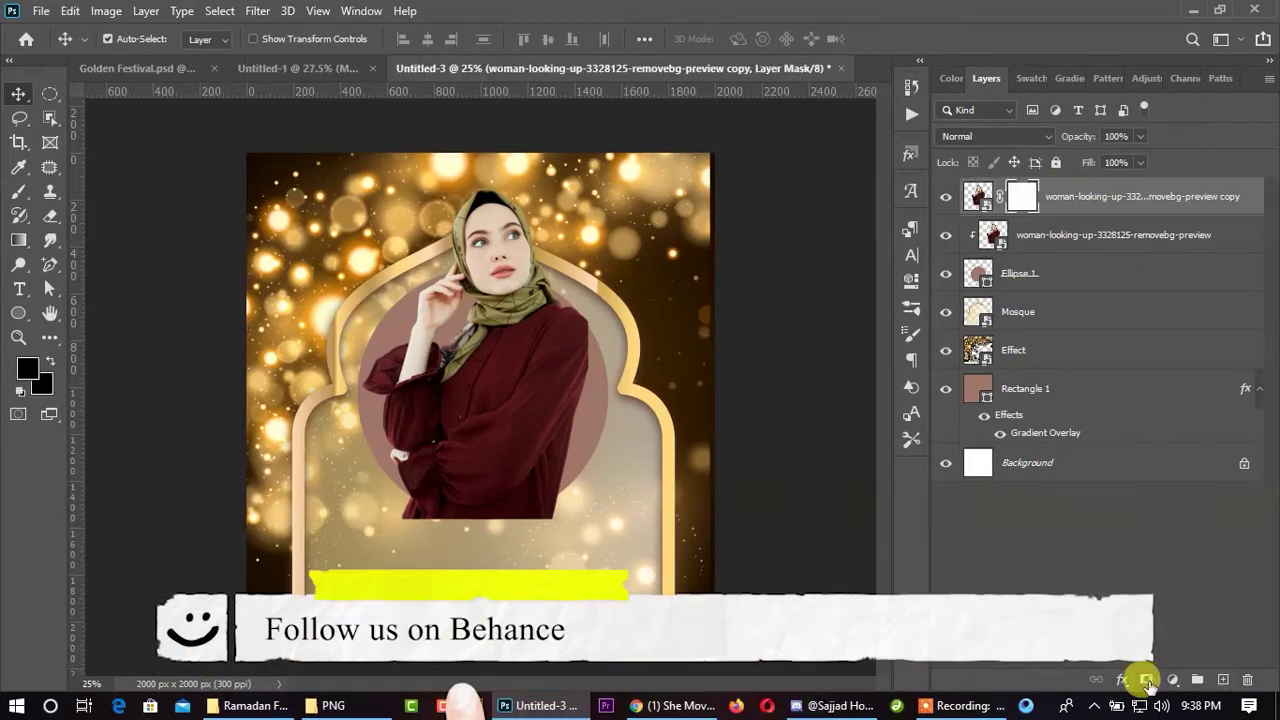
click(19, 191)
drag(545, 505, 405, 507)
mouse_move(545, 510)
mouse_down()
mouse_move(329, 477)
mouse_move(480, 471)
mouse_move(243, 449)
mouse_move(510, 490)
mouse_up()
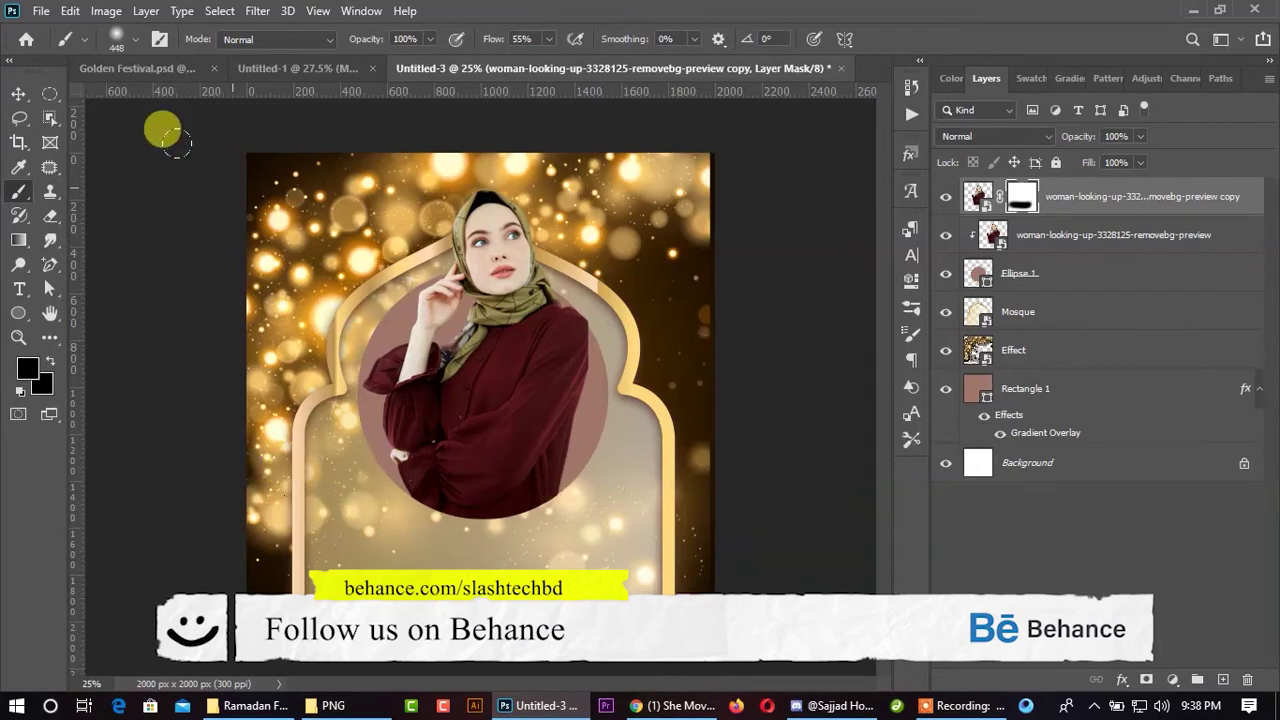
click(17, 92)
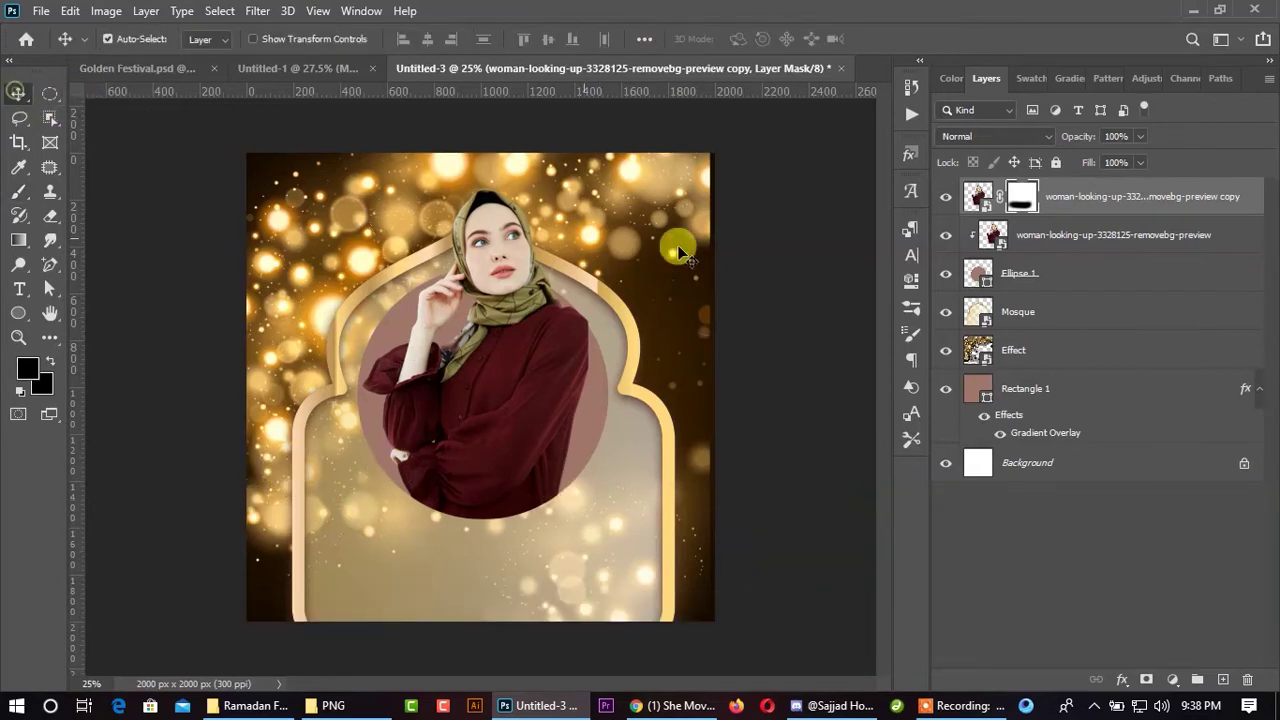
- Hide Ellipse 1 and group it with both woman photo layers
click(943, 276)
click(1050, 275)
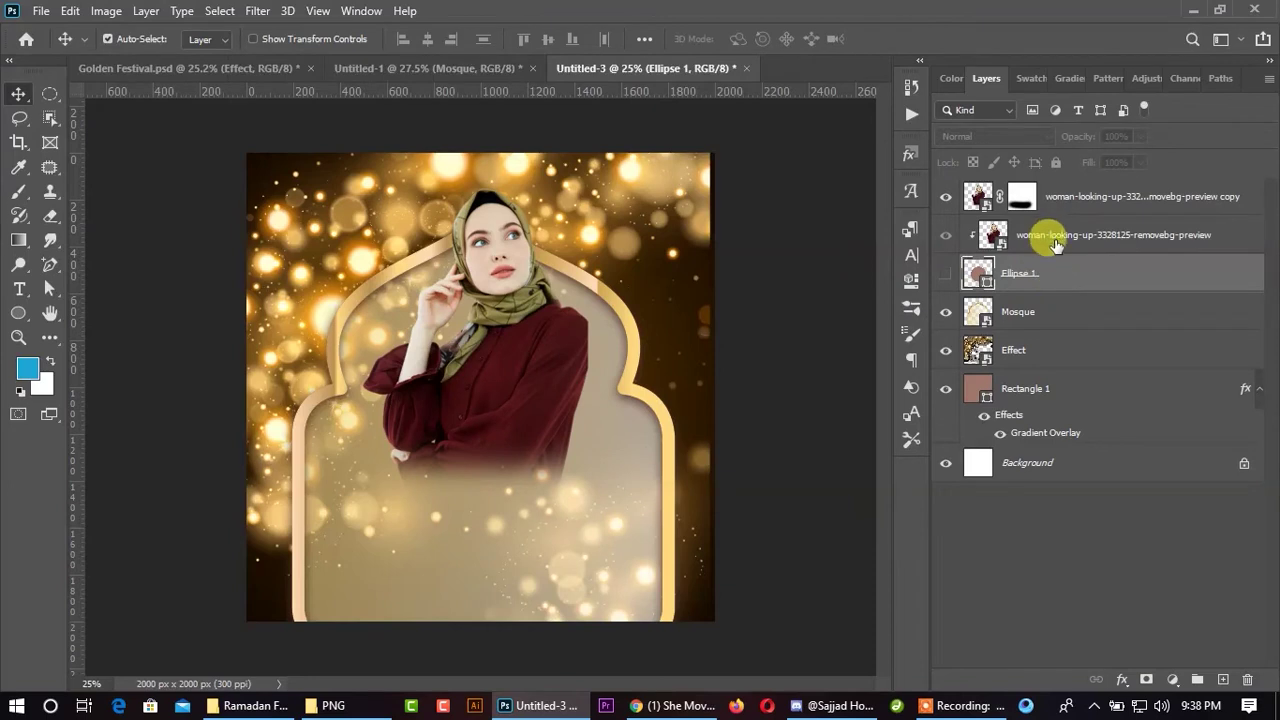
click(1070, 235)
shift+click(1085, 190)
shift+click(1062, 275)
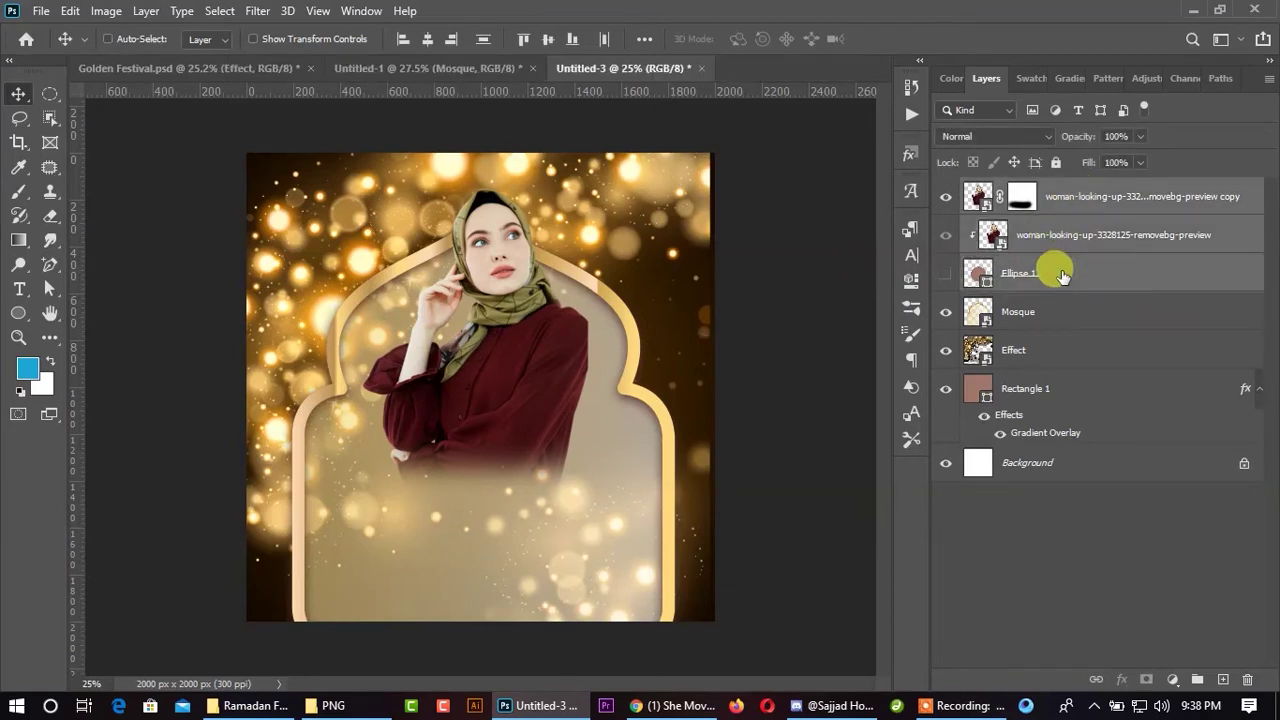
key(ctrl+g)
text(Image Shape)
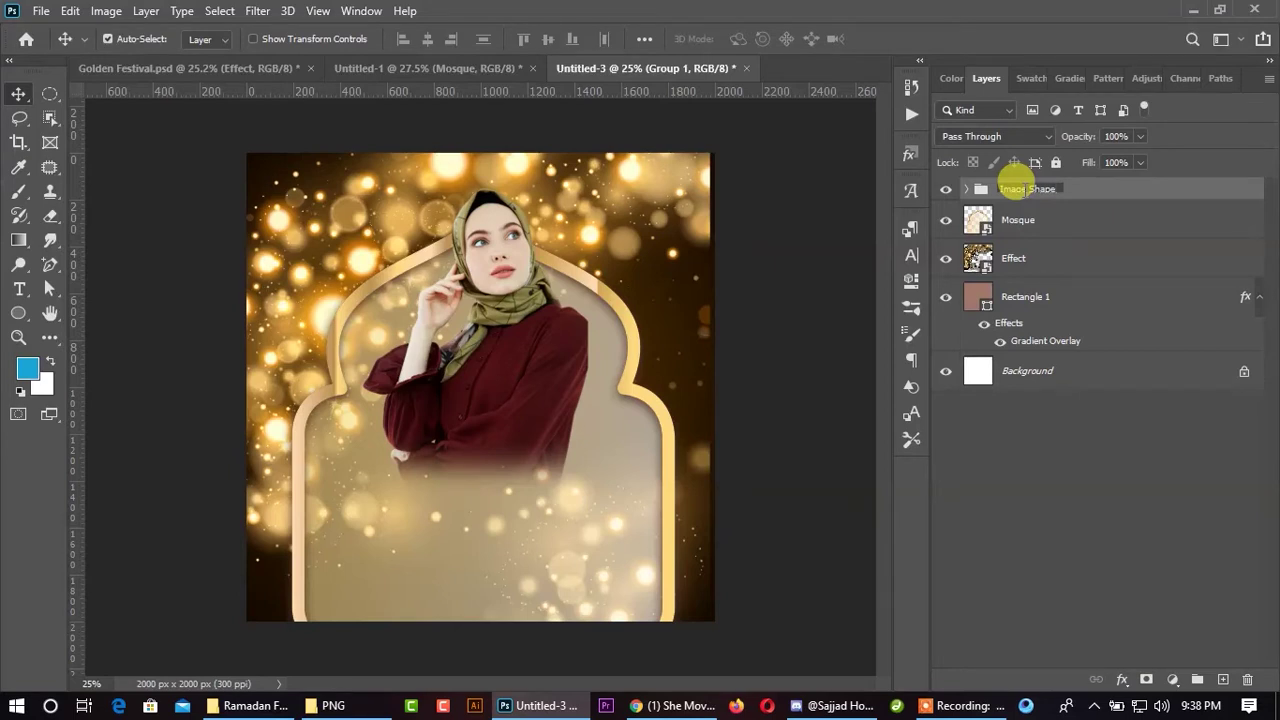
- Confirm the Image Shape group name, then add RAMADAN text below the woman, enlarged about 357%
key(Return)
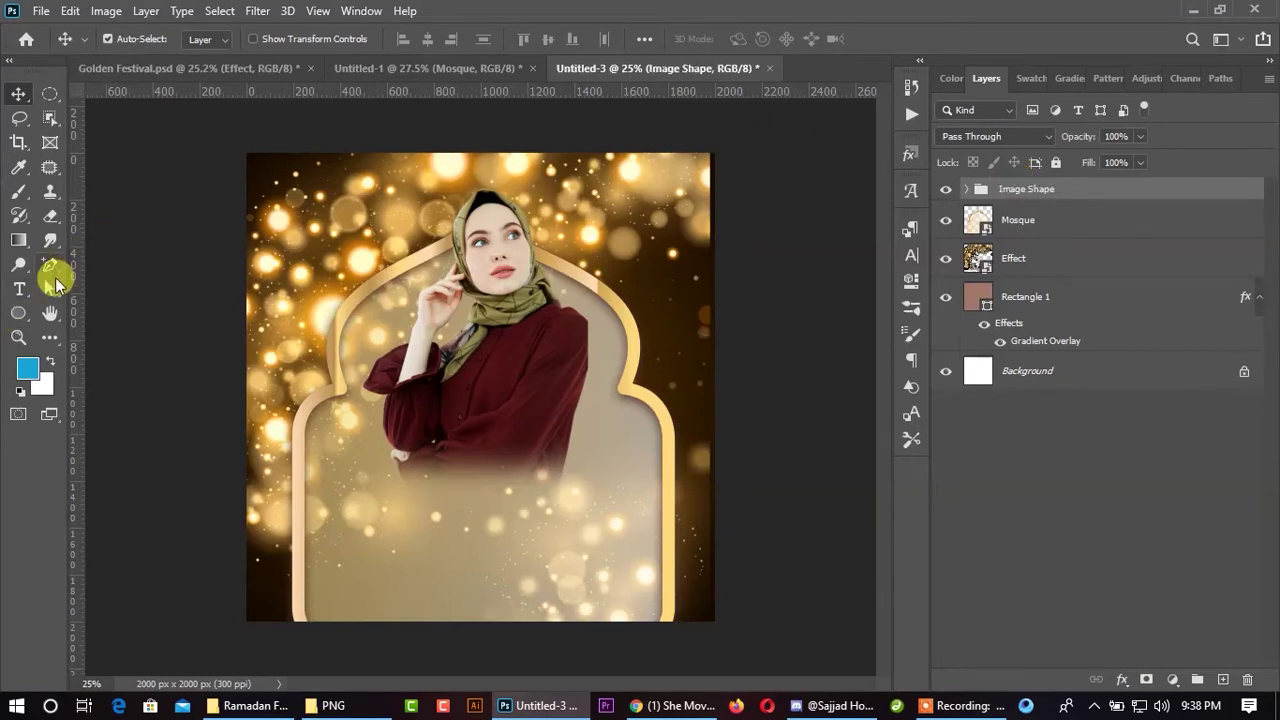
click(19, 289)
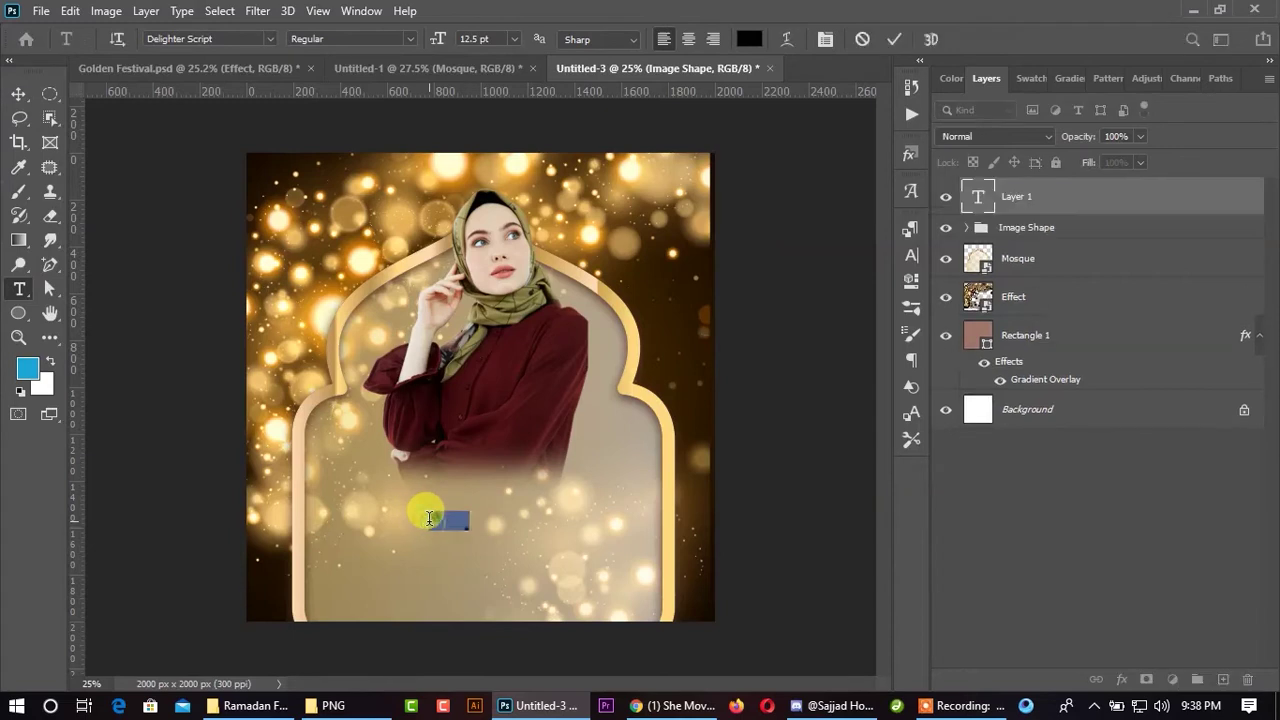
click(430, 520)
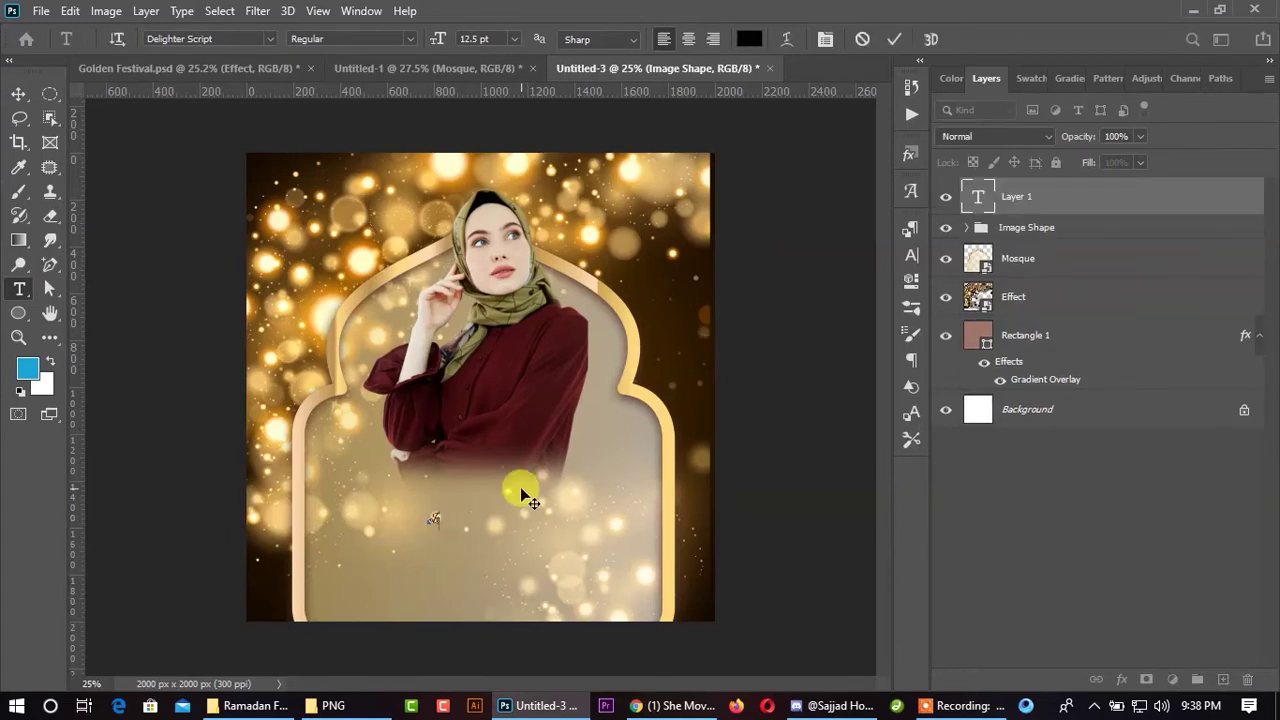
text(Ra)
text(madan)
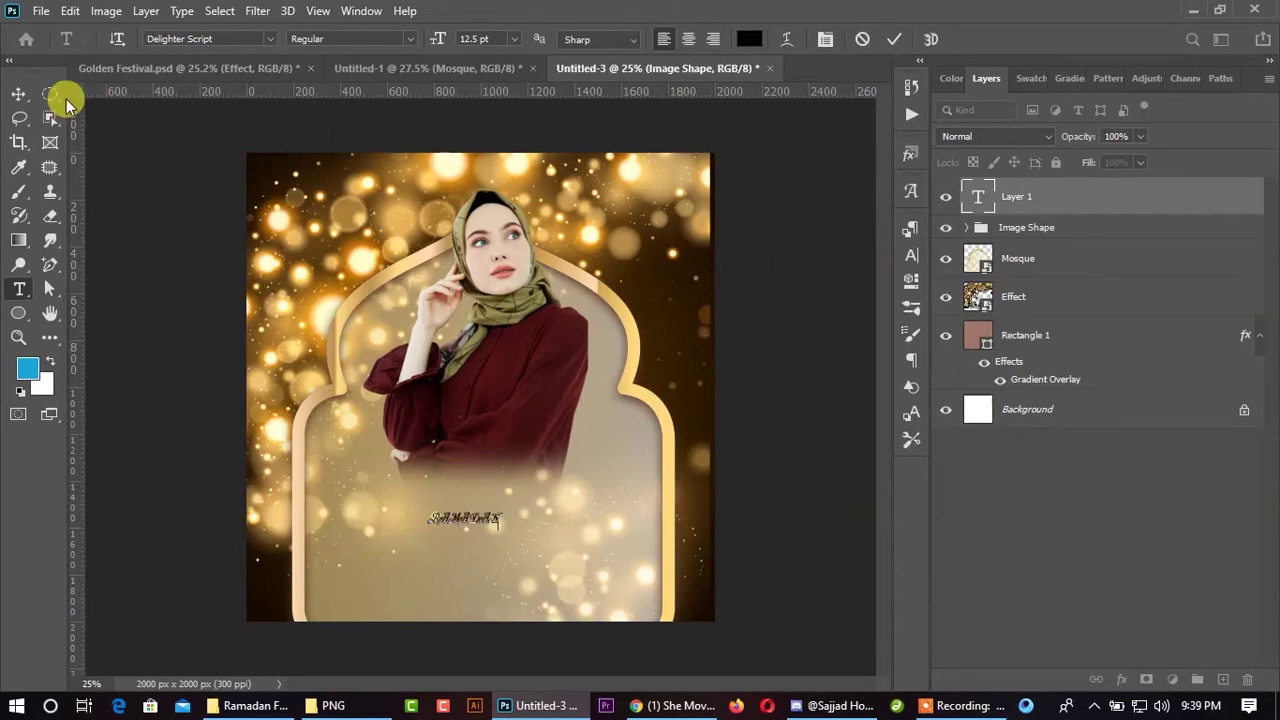
click(18, 94)
key(ctrl+t)
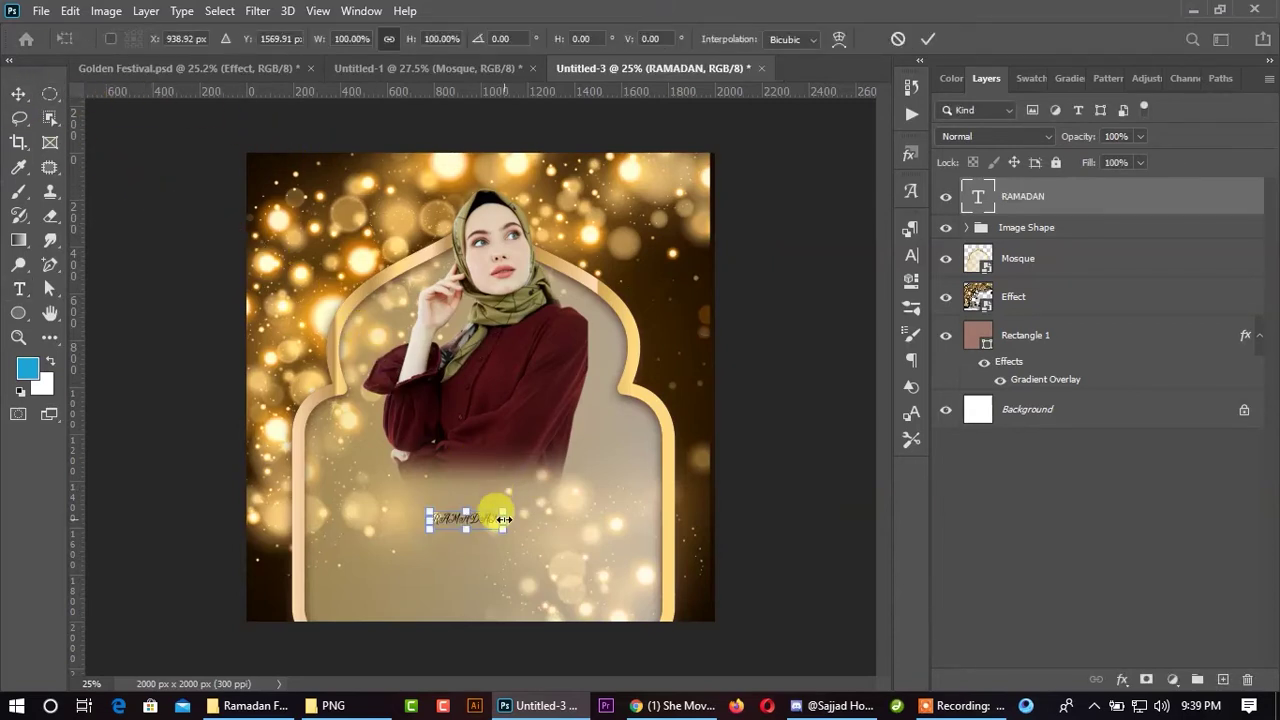
mouse_move(503, 520)
mouse_down()
mouse_move(598, 520)
mouse_move(535, 471)
mouse_up()
click(930, 40)
- Duplicate the title, change the copy to Festival, and centre it beneath RAMADAN
drag(537, 468, 548, 537)
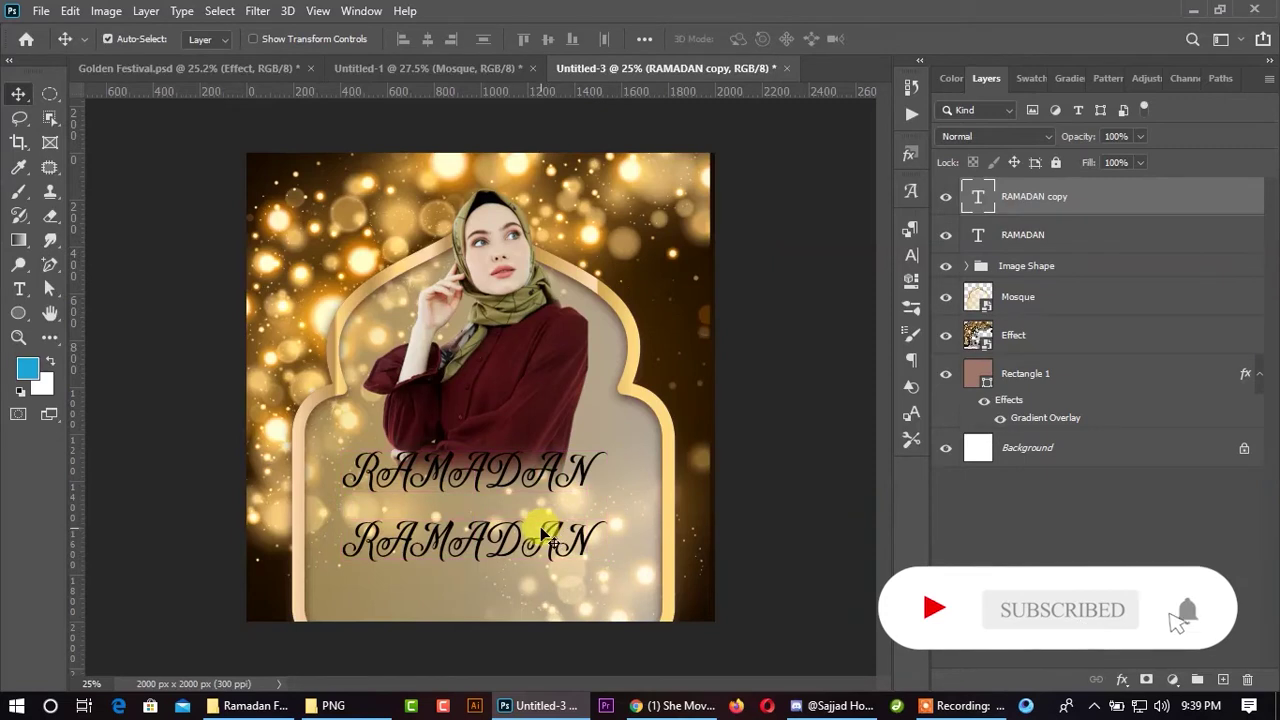
double_click(545, 535)
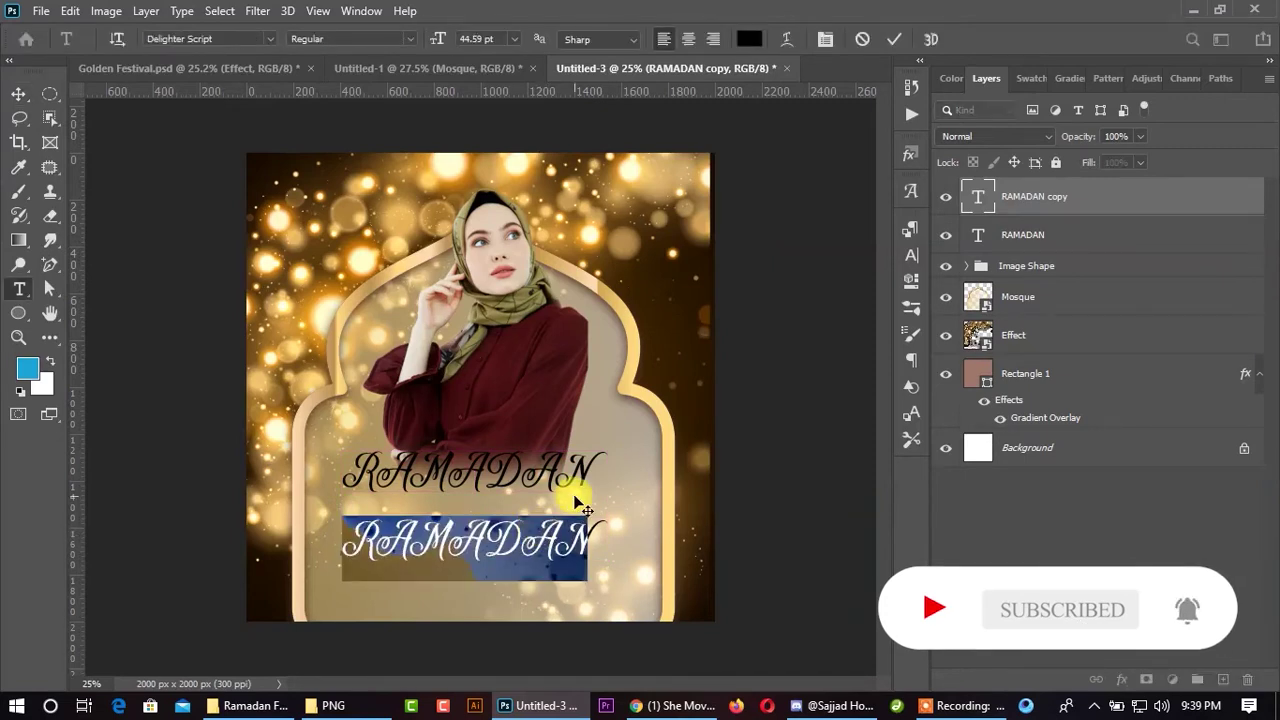
text(Festival)
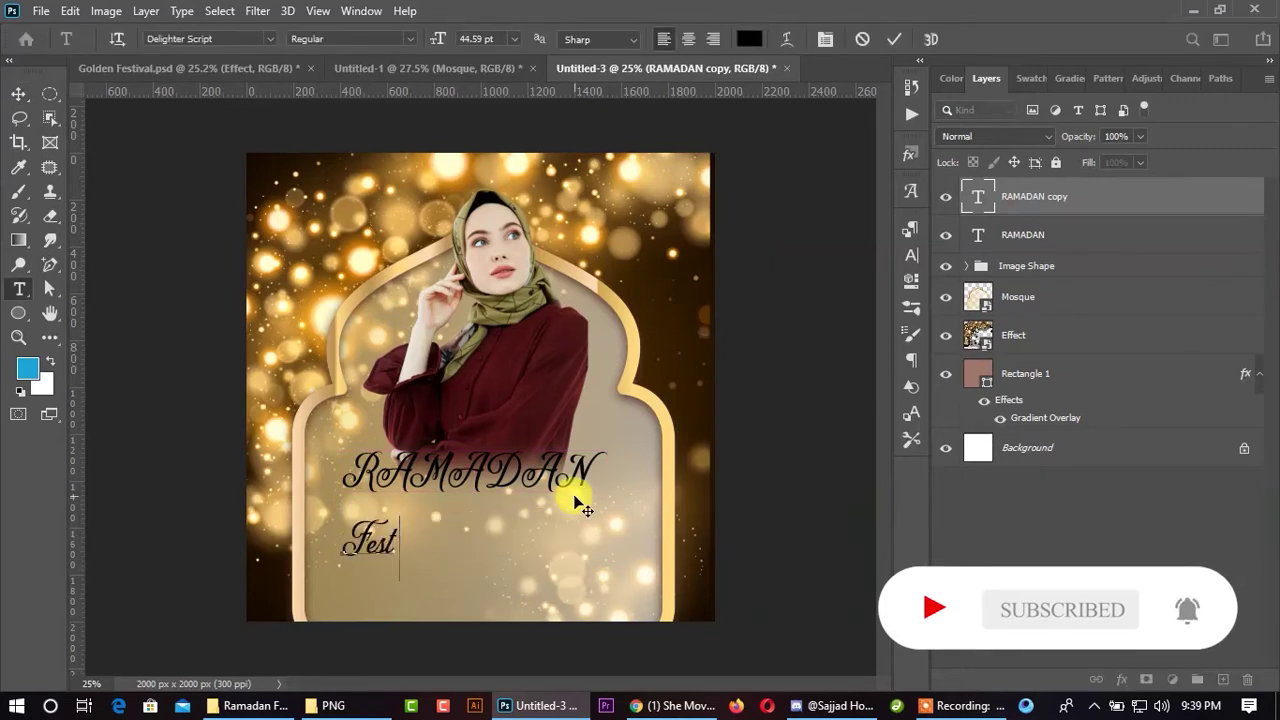
click(18, 93)
drag(396, 547, 487, 530)
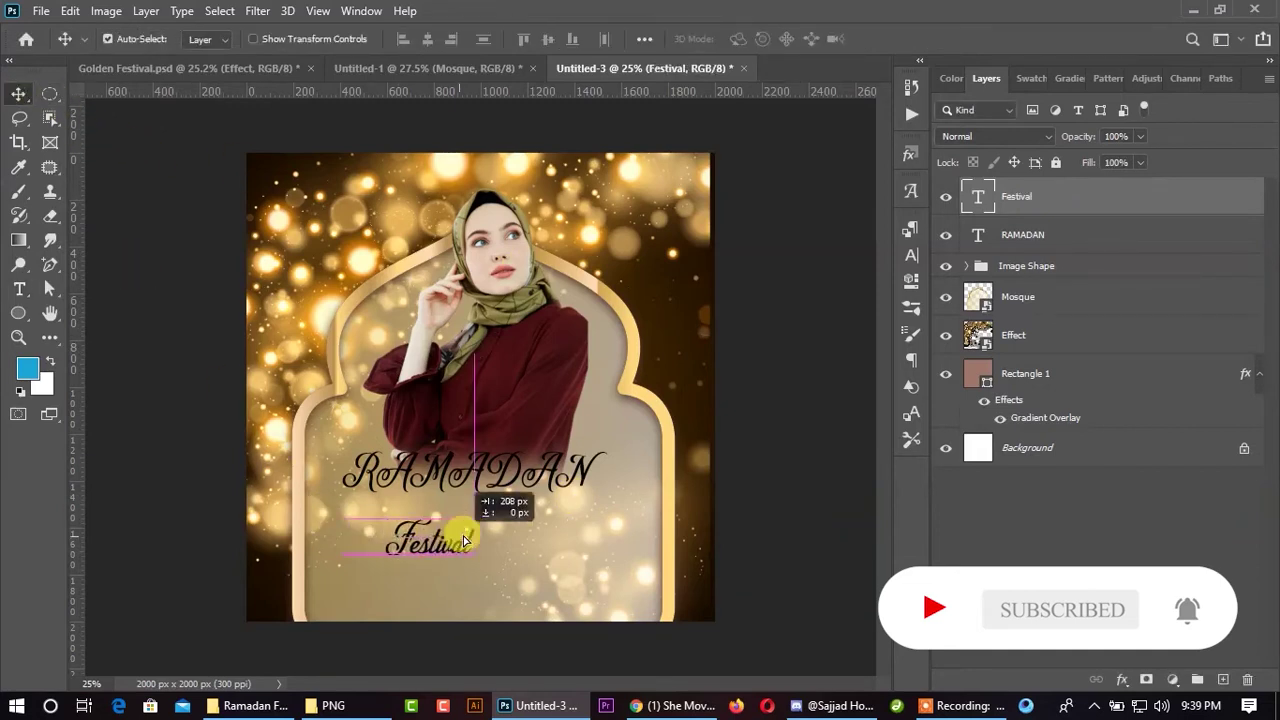
click(505, 477)
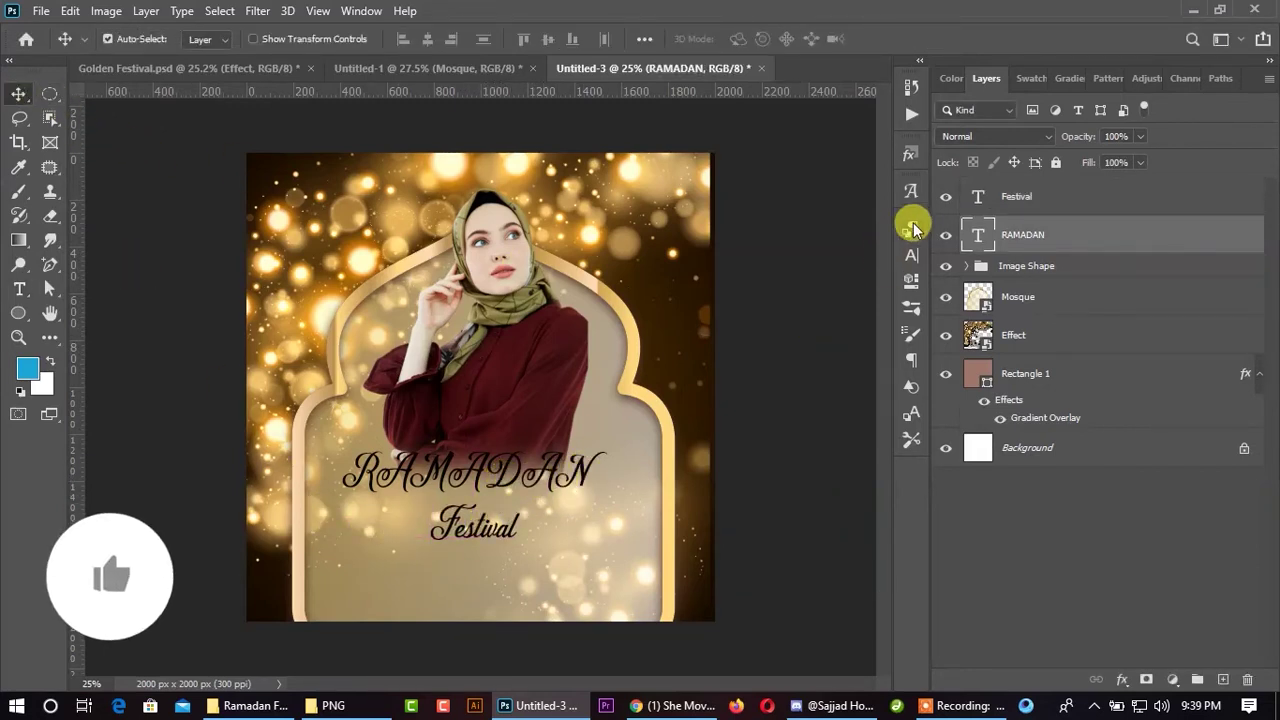
- Change the RAMADAN title from the script font to Poppins, style ExtraBold Italic
click(911, 255)
click(799, 256)
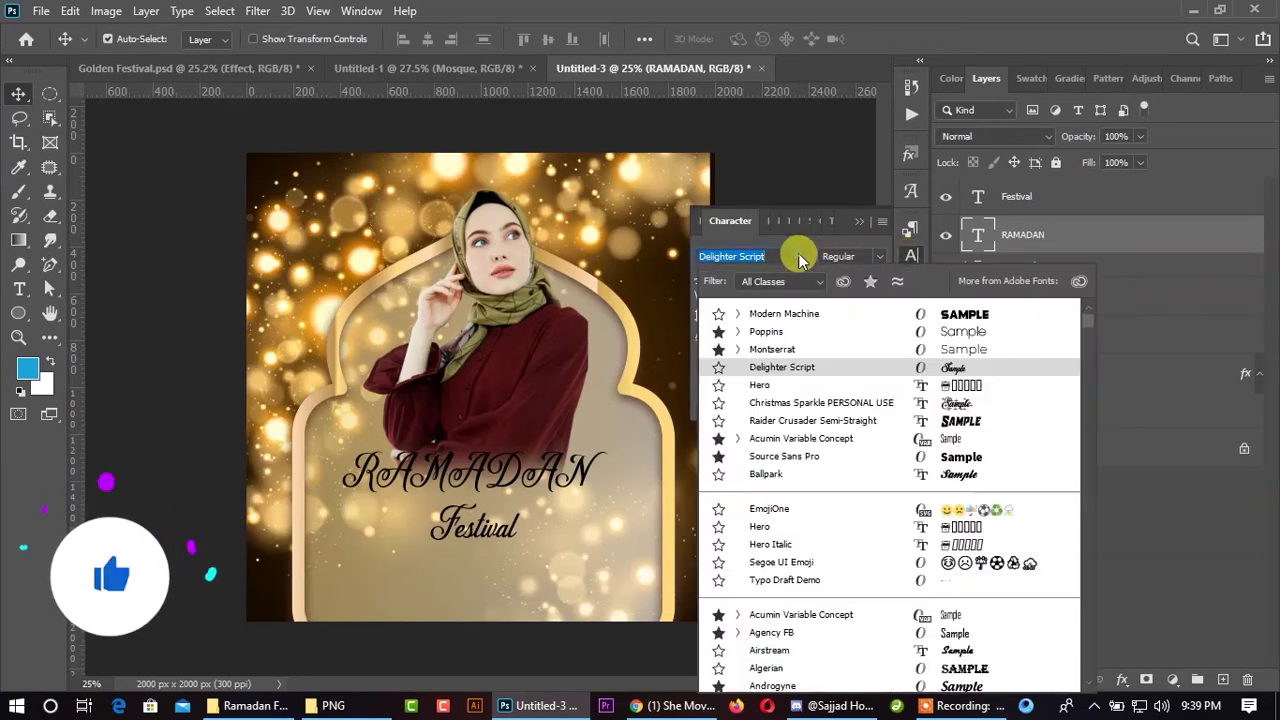
click(806, 305)
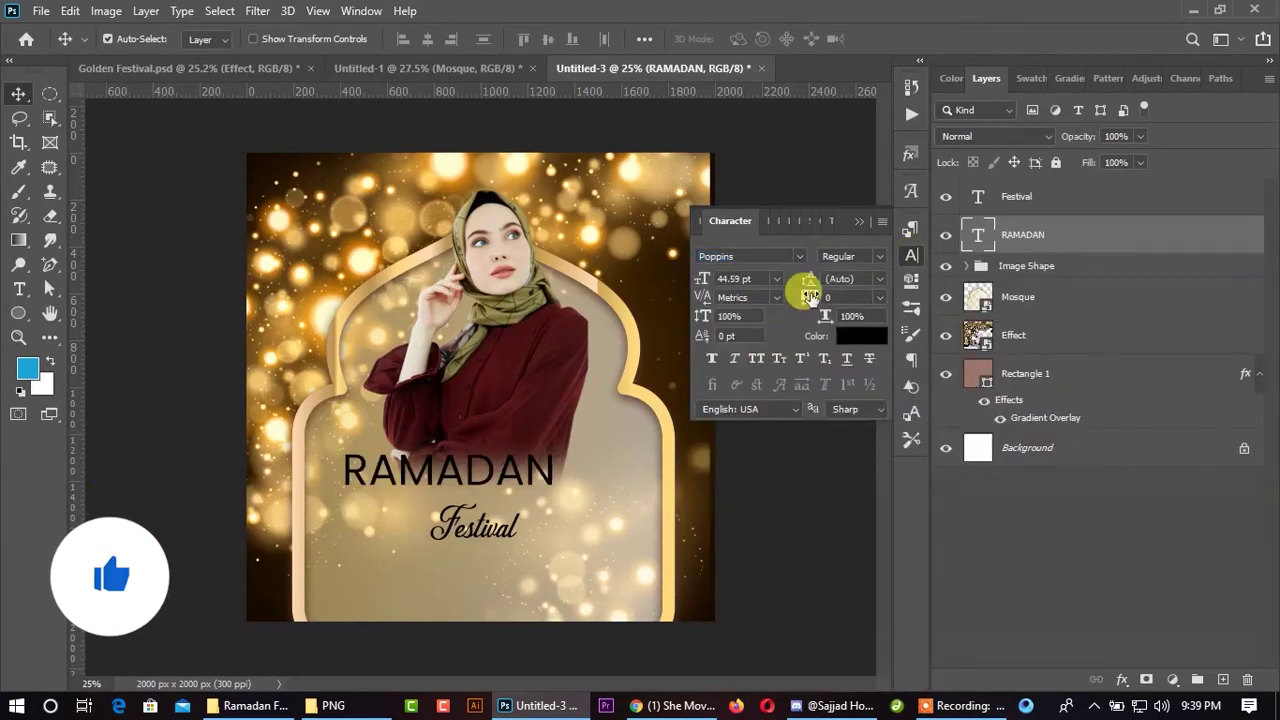
click(879, 256)
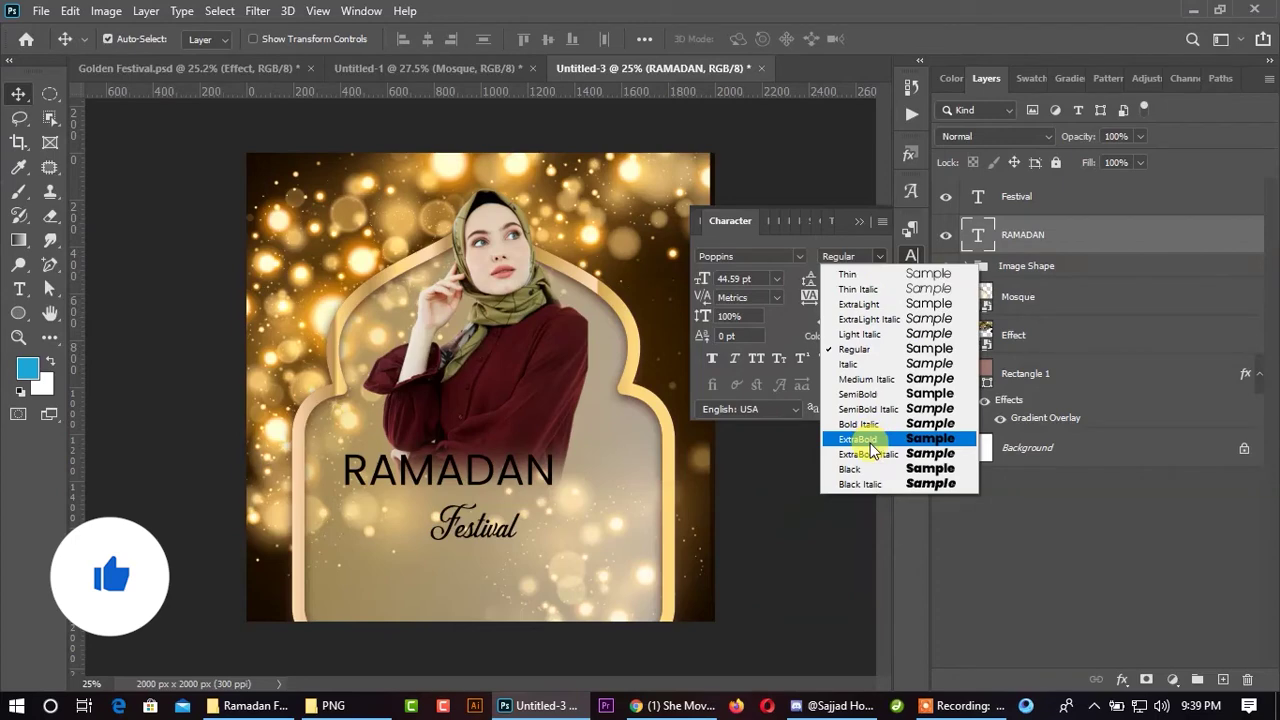
click(860, 439)
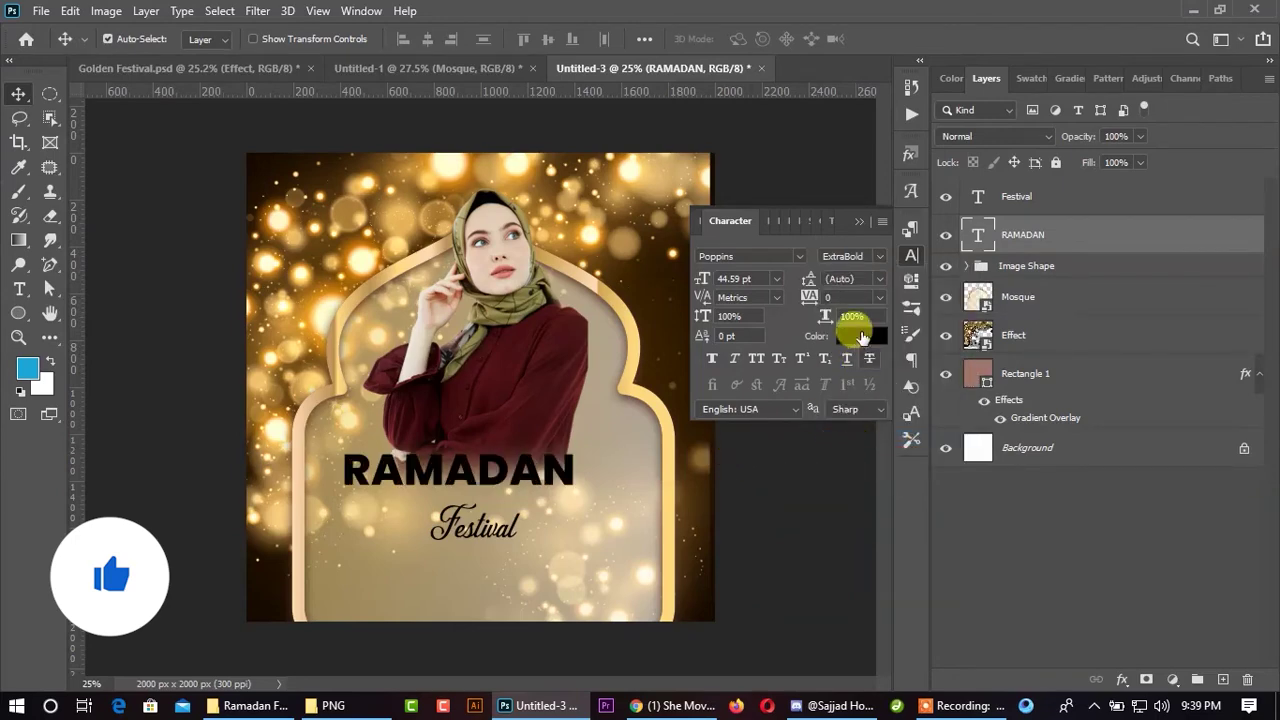
click(880, 258)
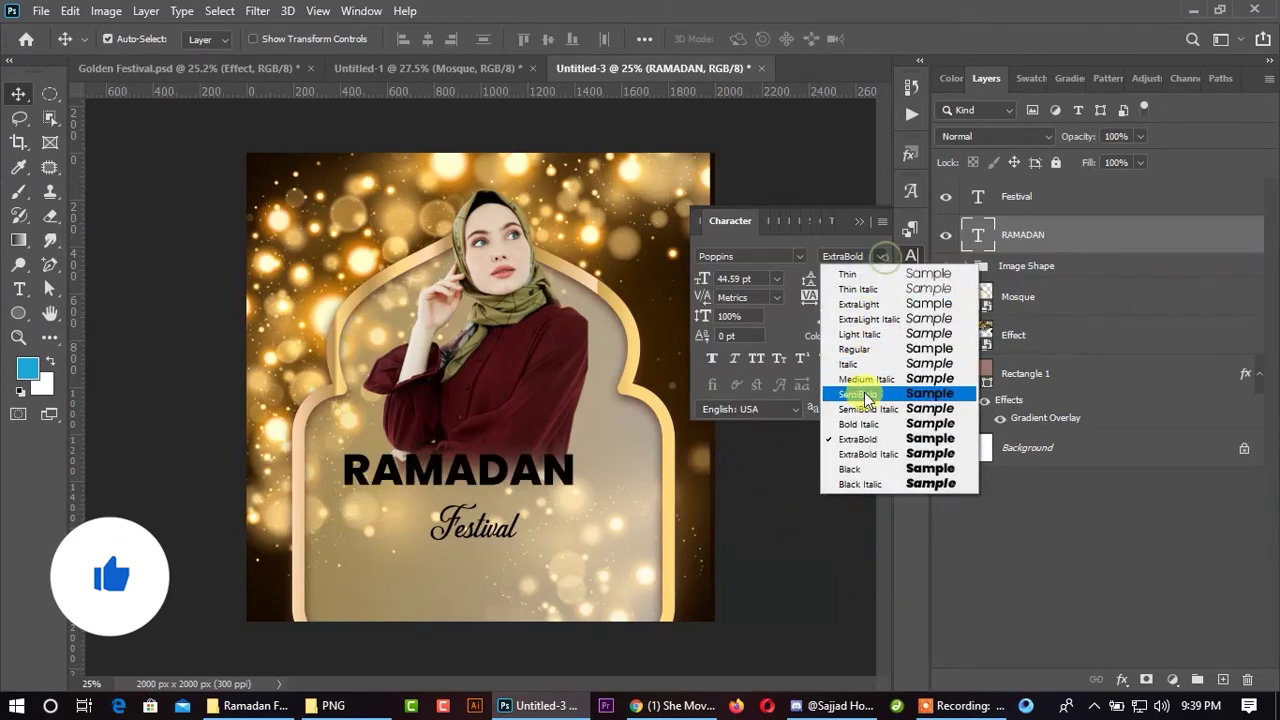
click(855, 456)
click(861, 223)
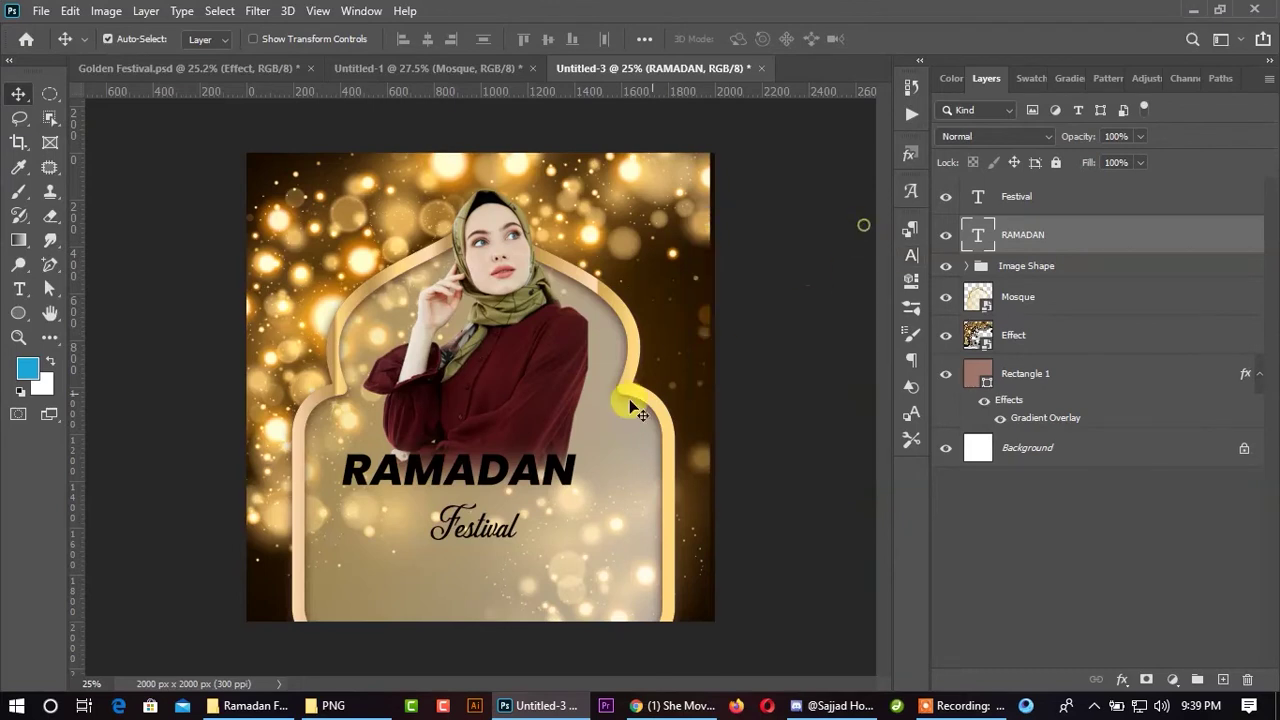
- Shift RAMADAN right to centre it above Festival and enlarge it to 125.62%
drag(536, 471, 620, 479)
key(ctrl+t)
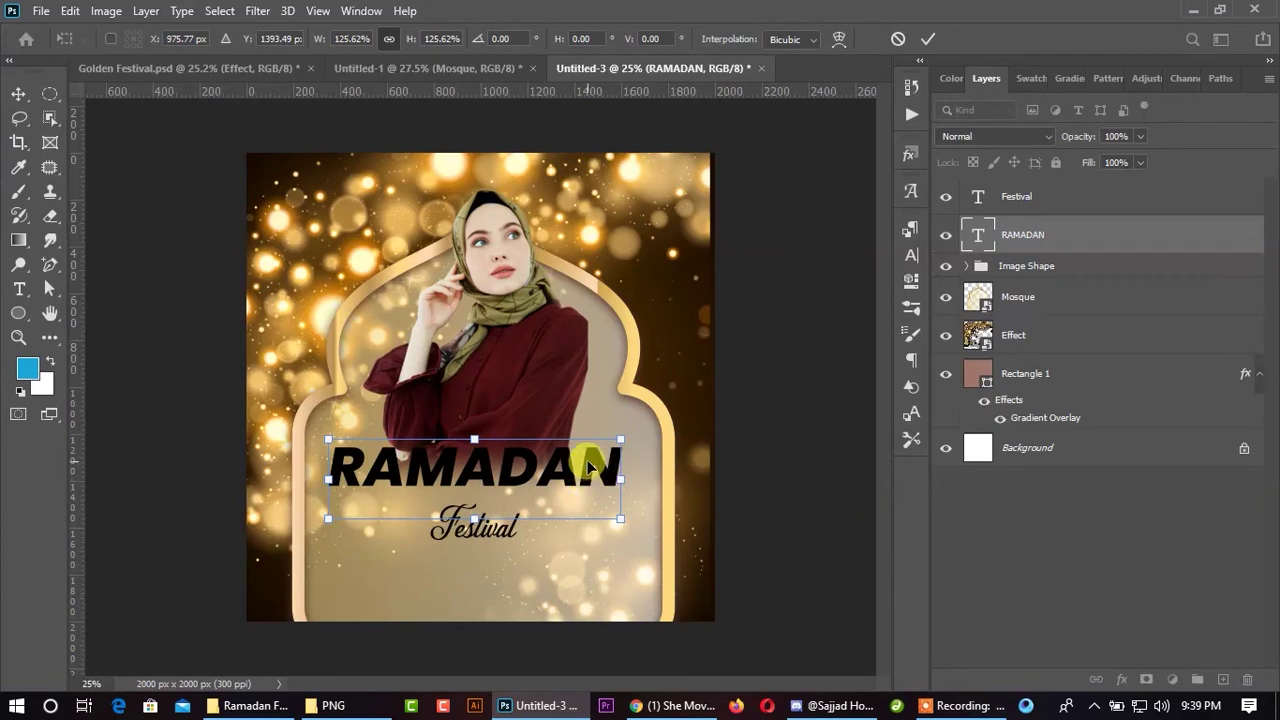
click(928, 38)
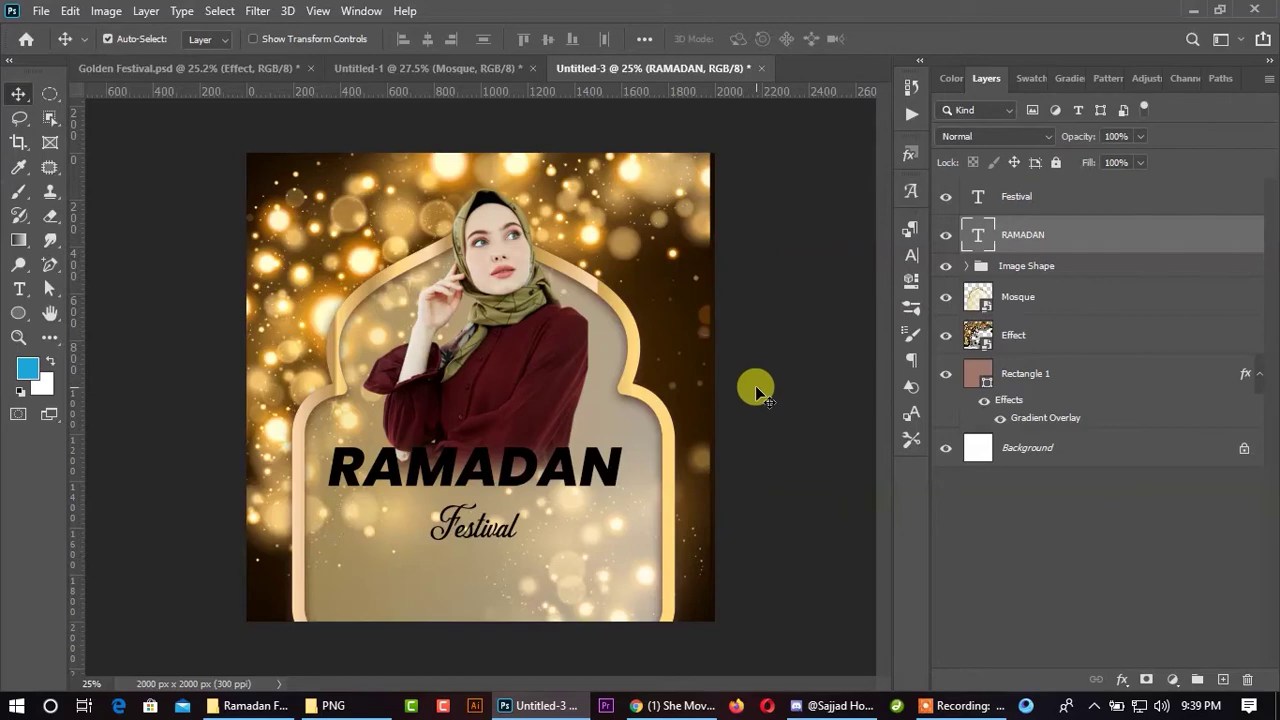
right_click(1015, 234)
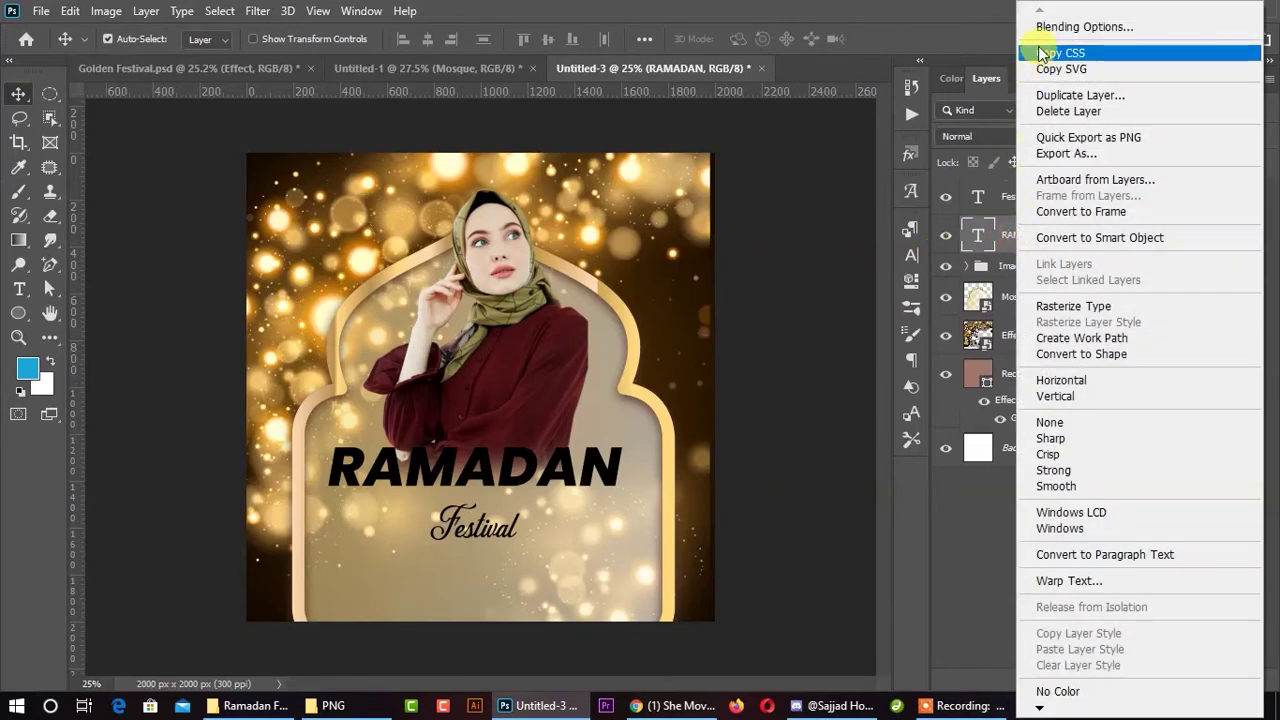
- Try a dark brown Gradient Overlay in RAMADAN's Layer Style, then close the dialog
click(1040, 26)
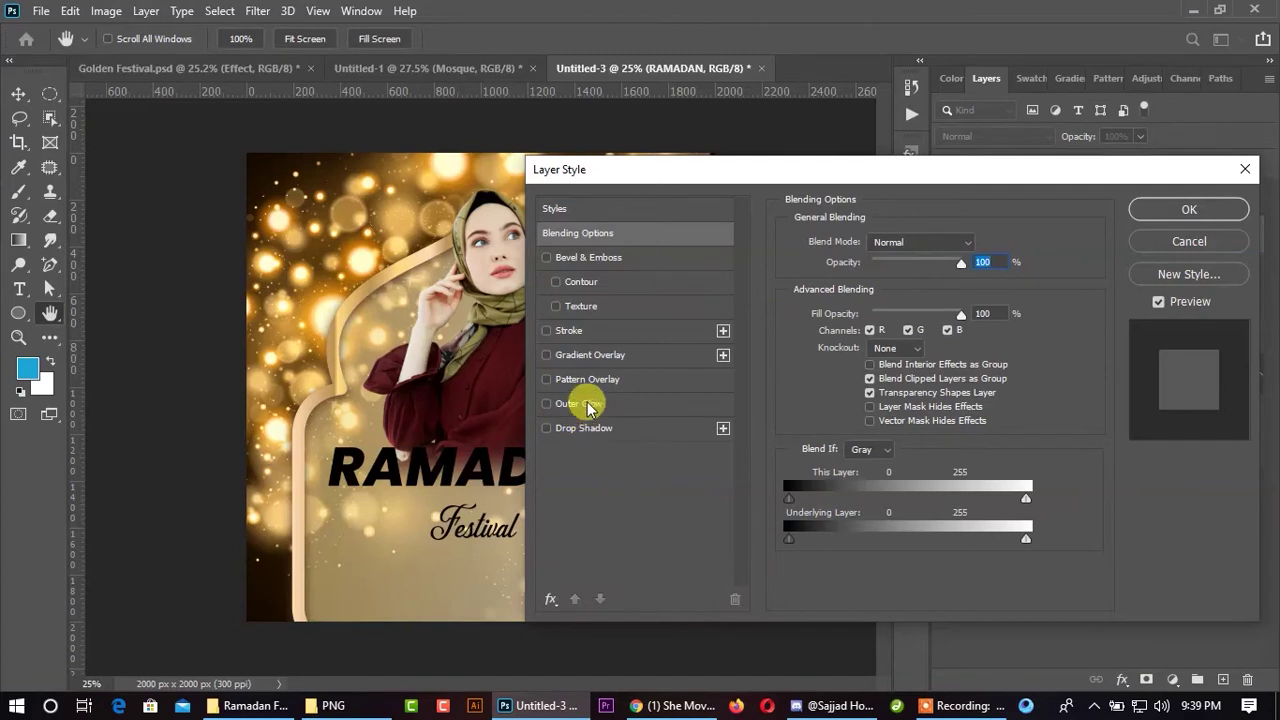
click(598, 358)
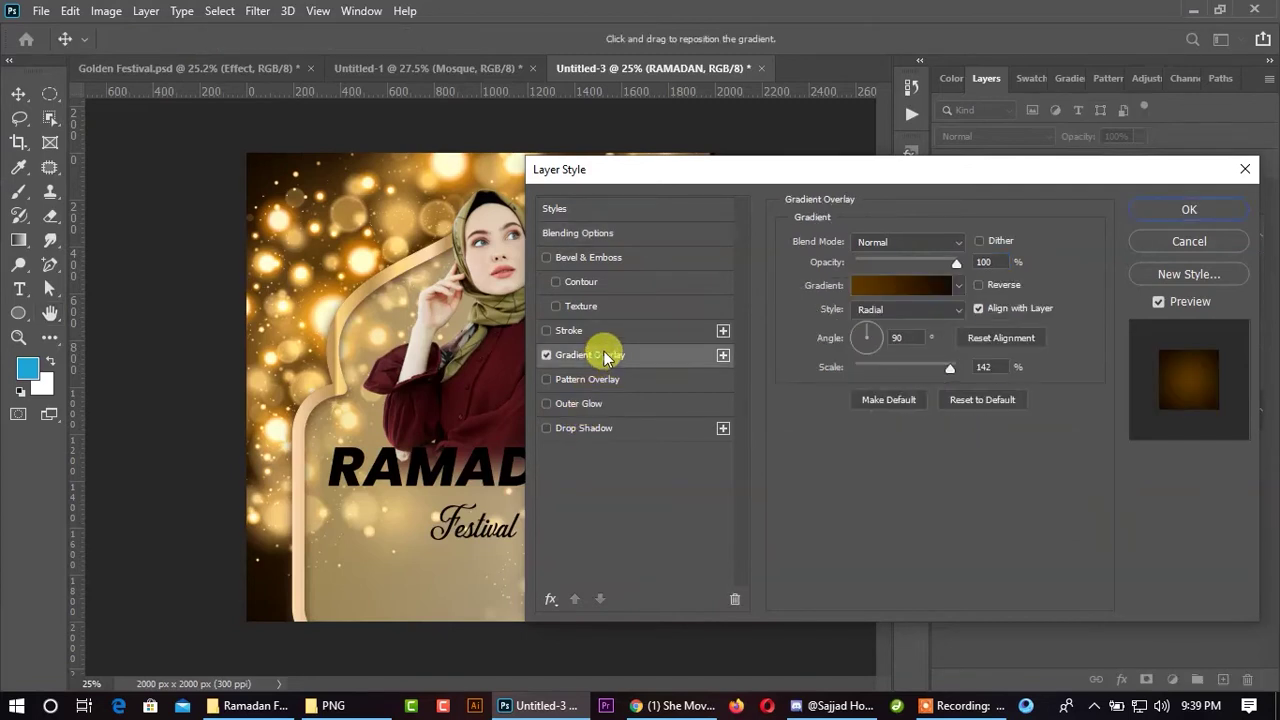
click(920, 289)
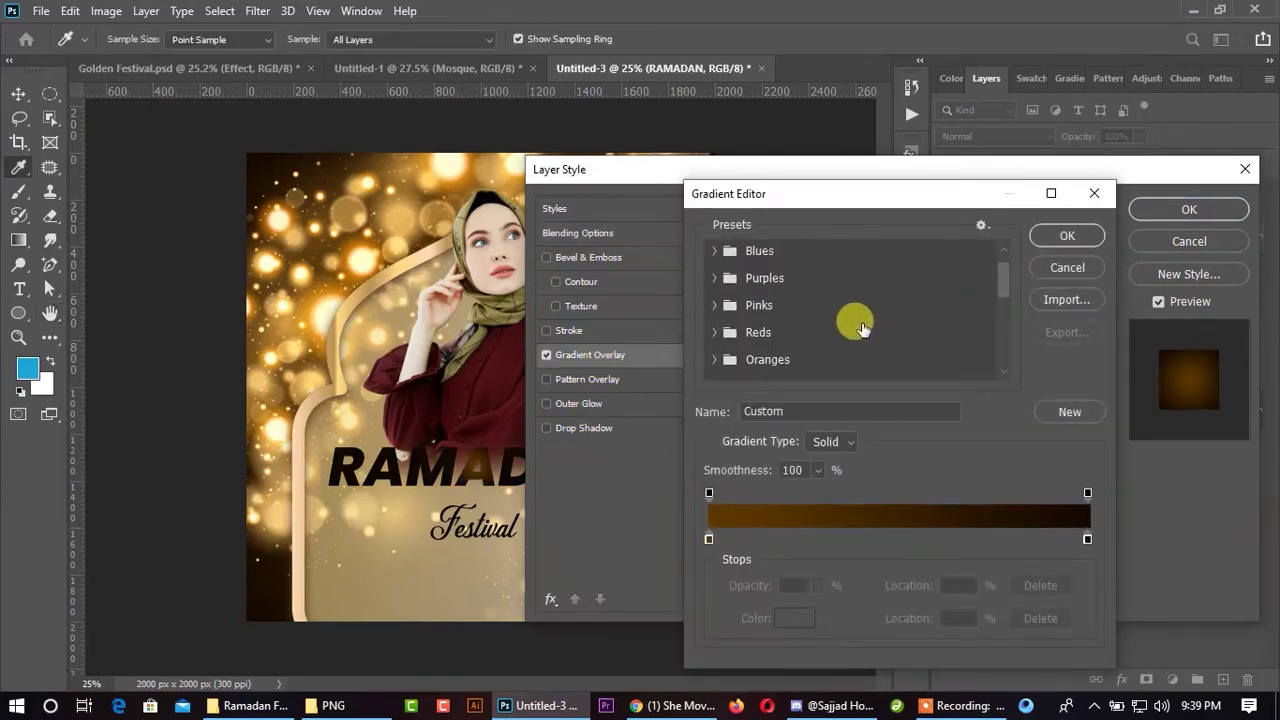
scroll(850, 322, down, 5)
scroll(848, 322, down, 3)
scroll(840, 300, up, 5)
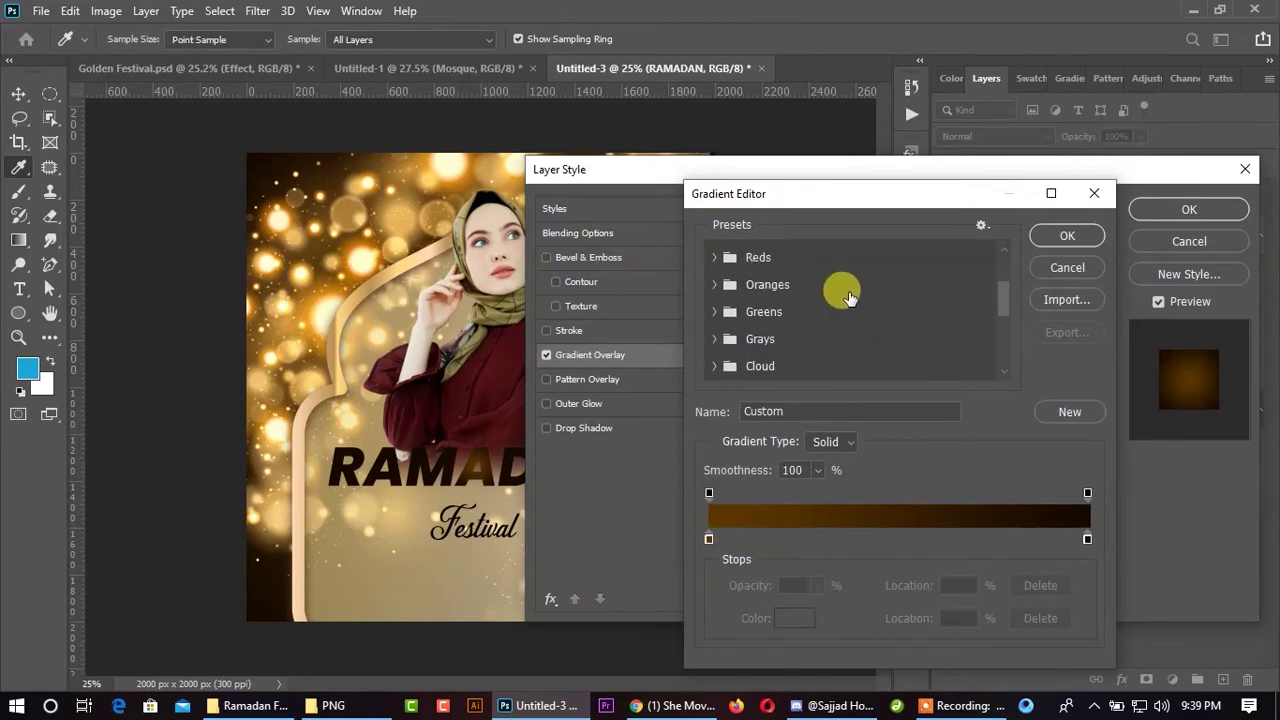
click(1067, 235)
click(1173, 246)
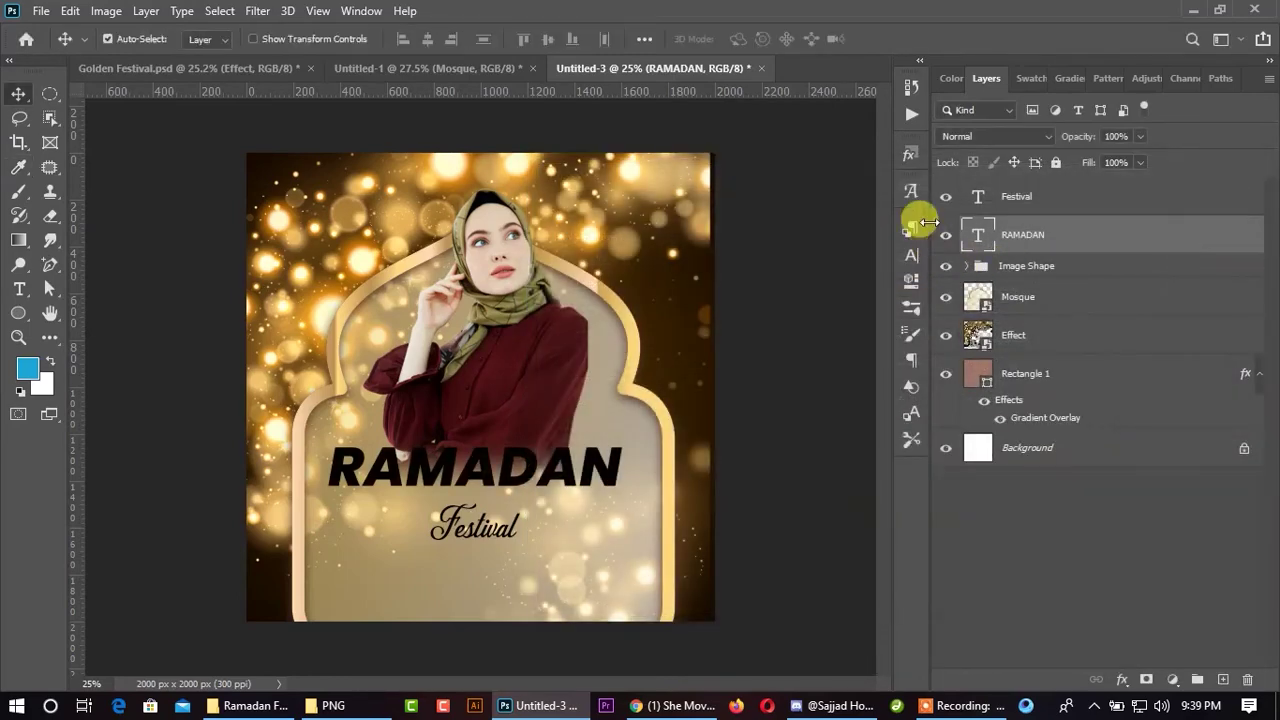
- Apply the gold preset style from the Styles panel to the RAMADAN text
click(910, 155)
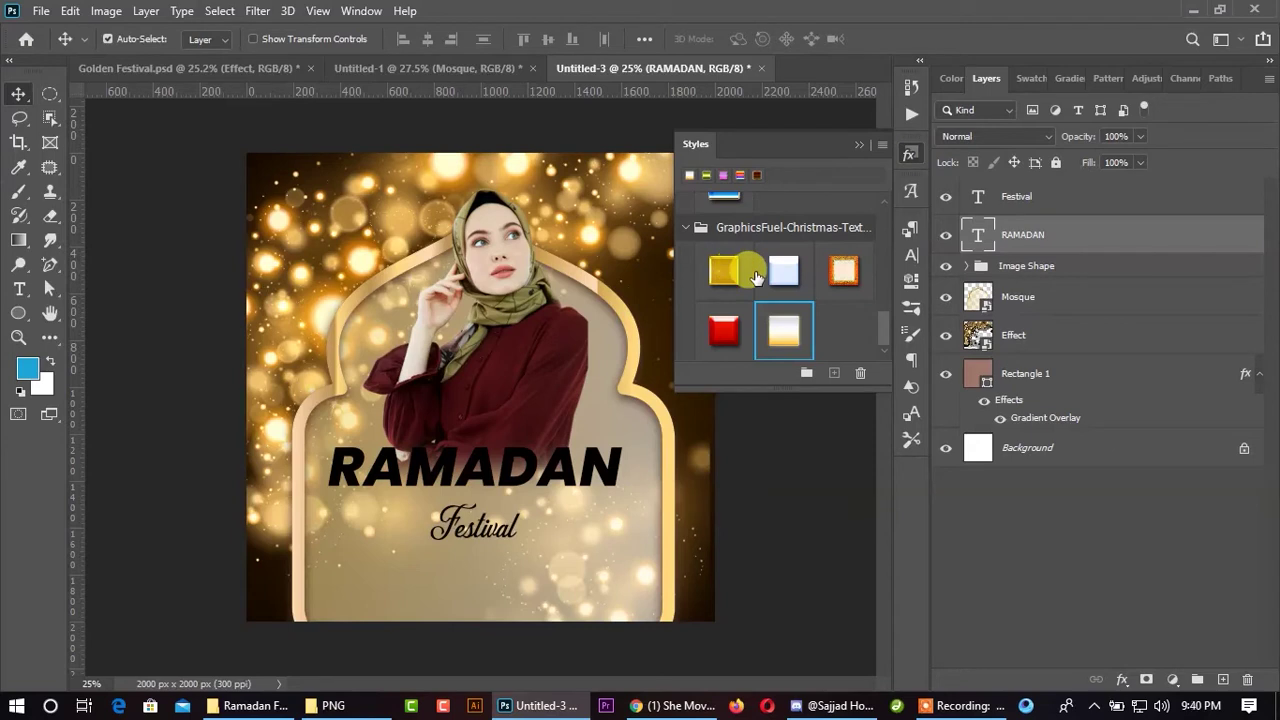
click(777, 328)
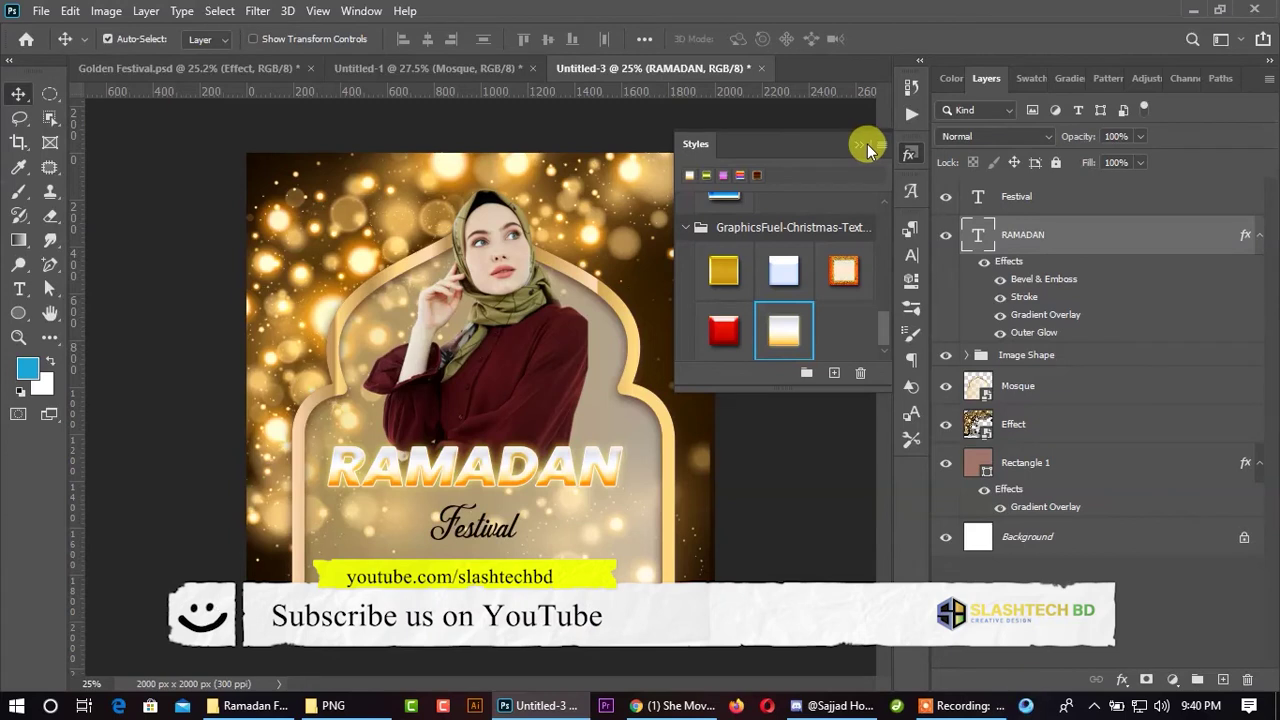
click(863, 146)
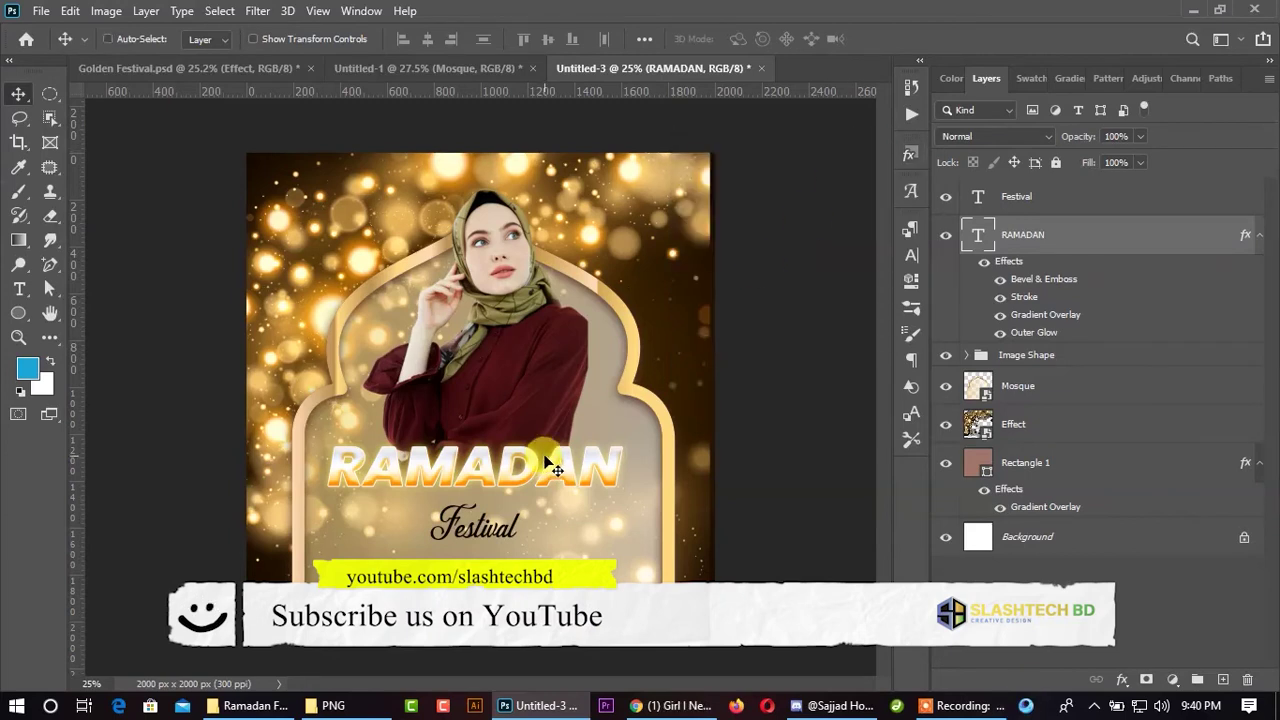
- Enlarge RAMADAN to about 108%, then select the Festival layer
key(ctrl+t)
drag(626, 484, 632, 478)
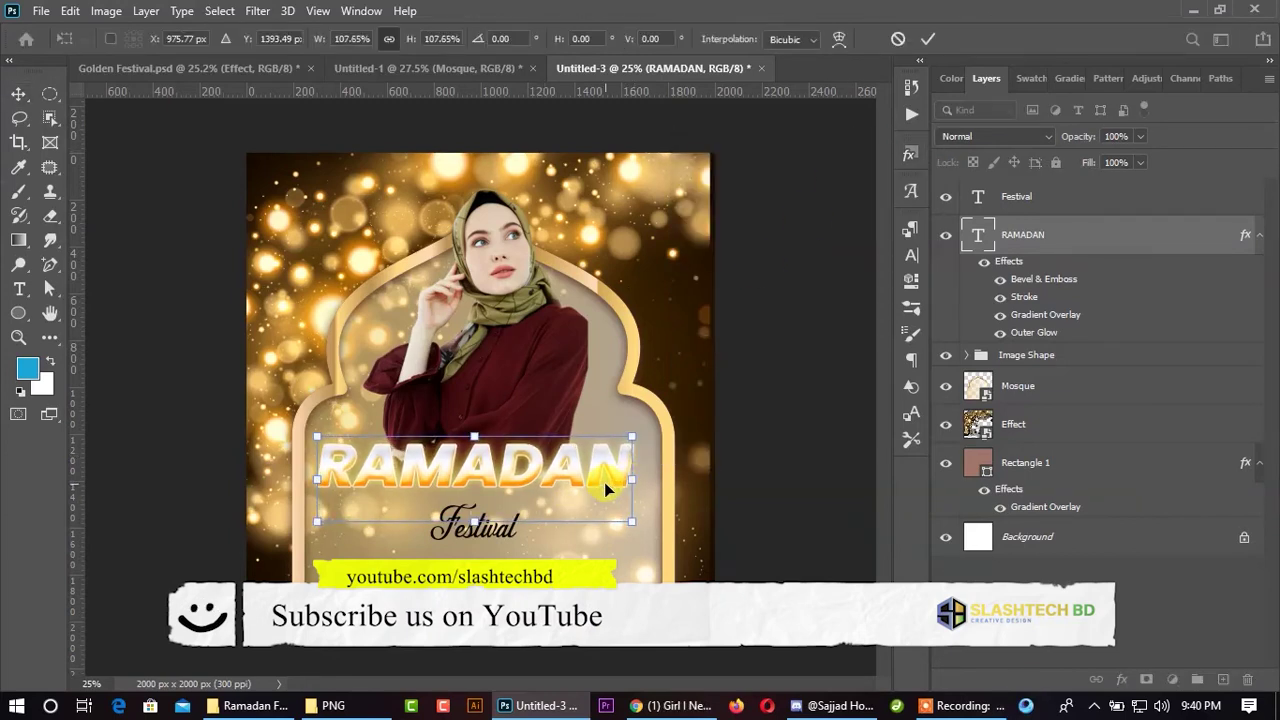
click(928, 38)
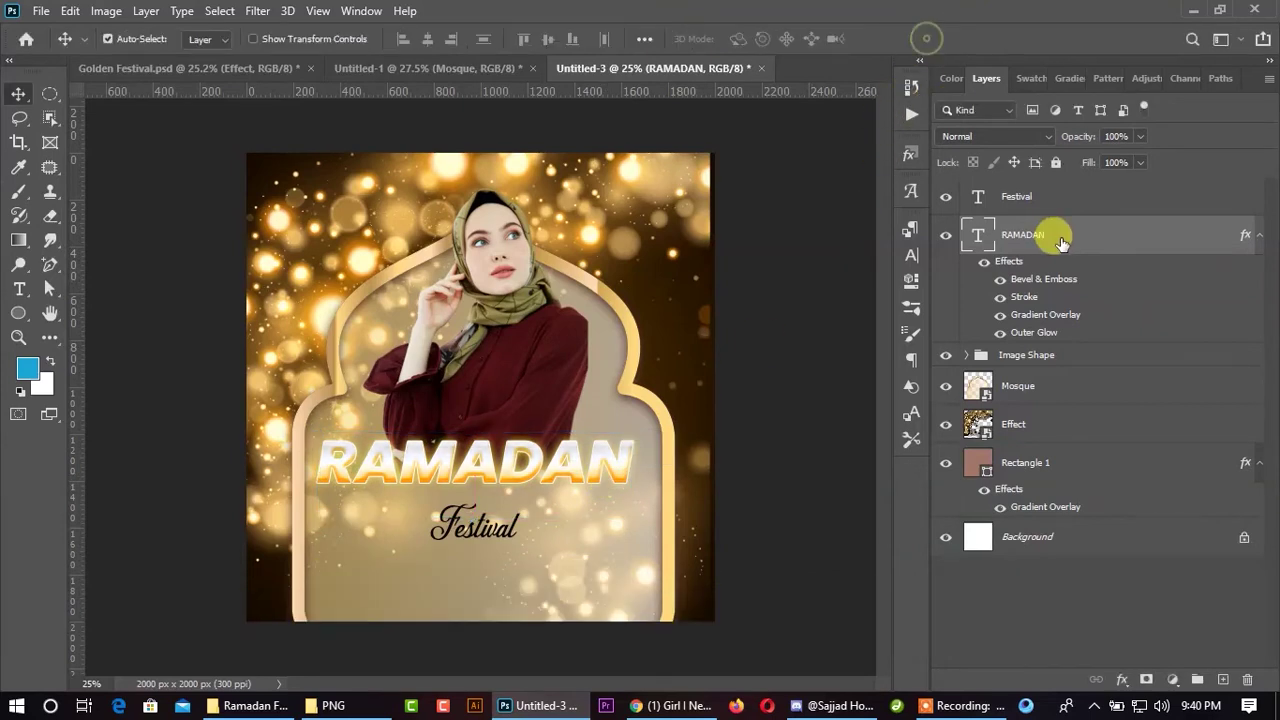
click(507, 543)
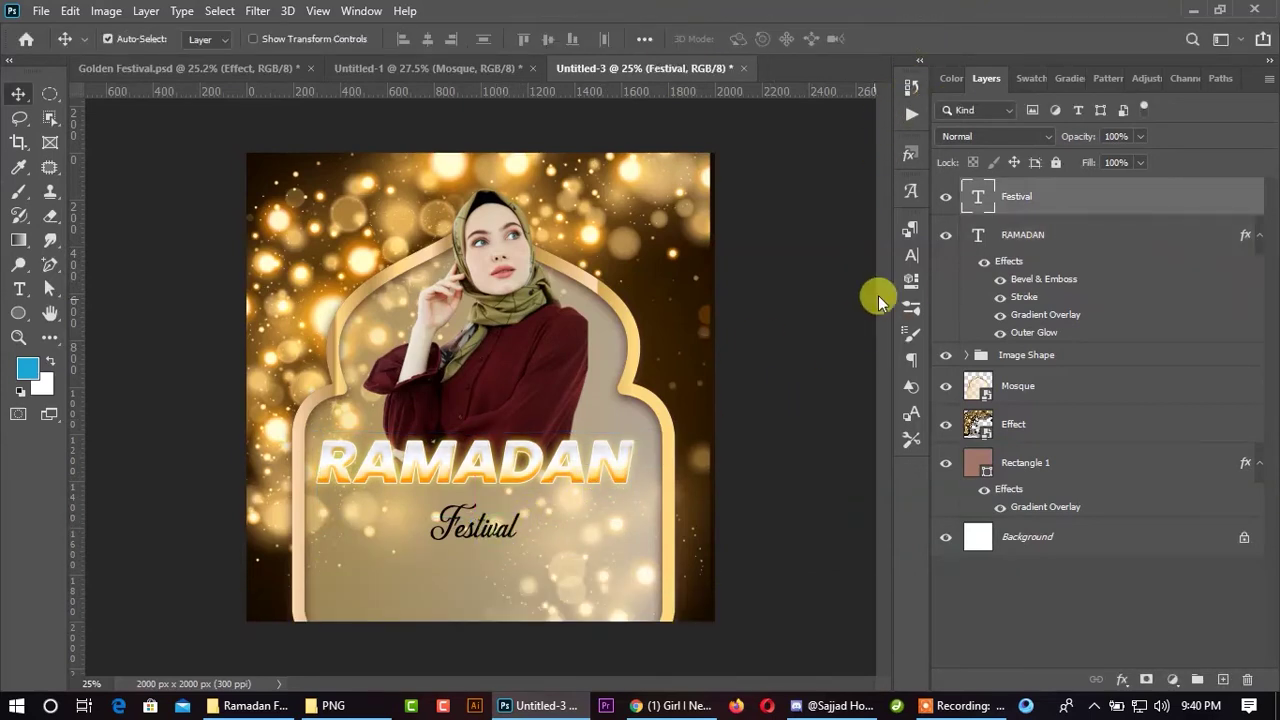
- Apply the same gold preset style to the Festival text
click(911, 255)
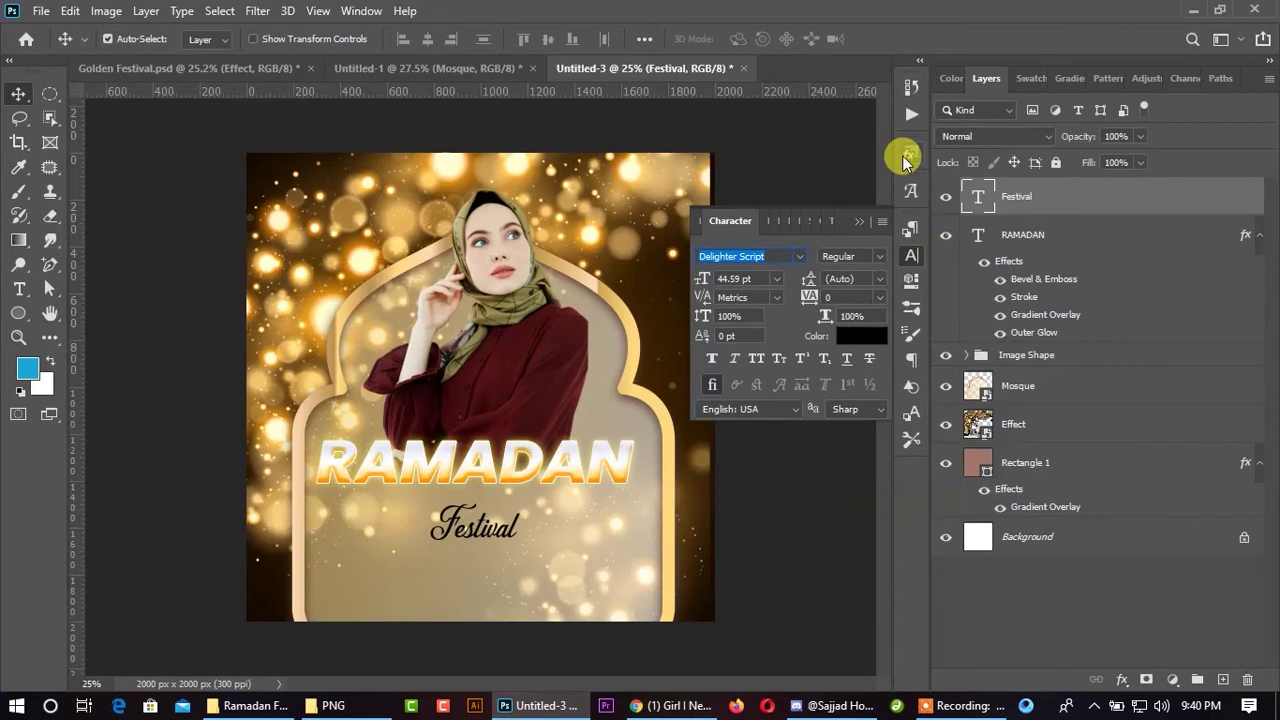
click(908, 154)
click(784, 330)
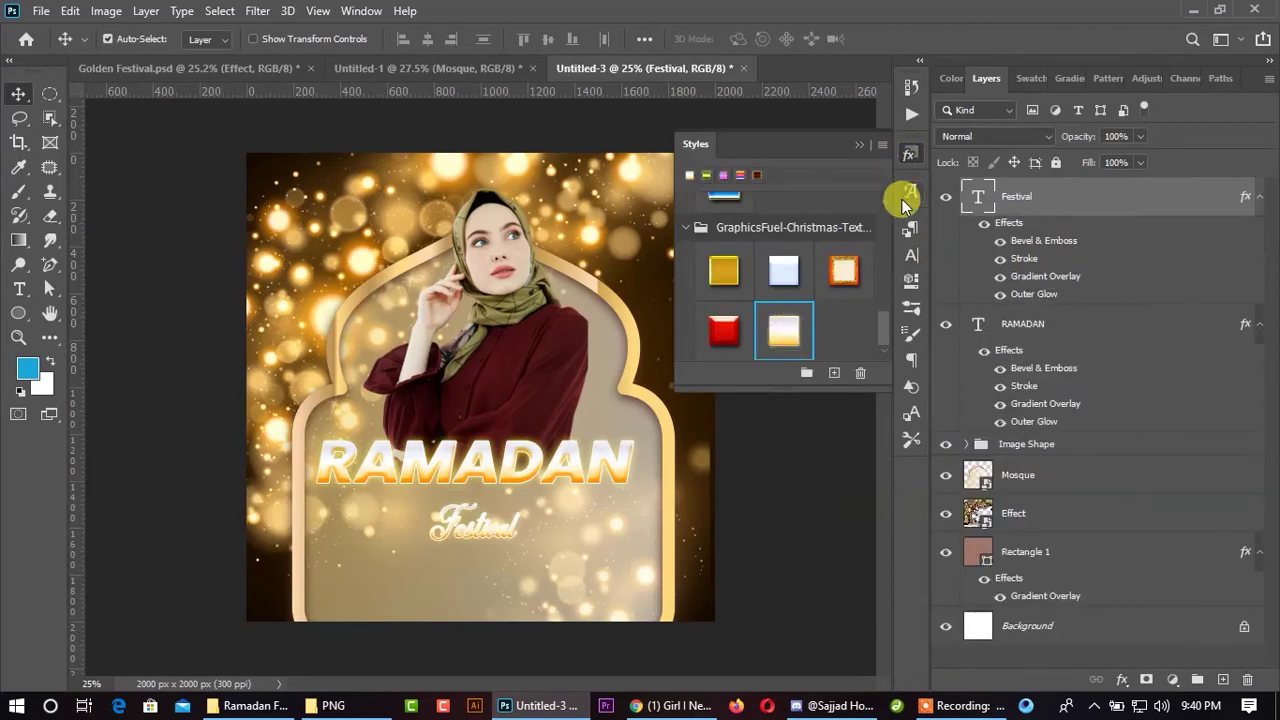
click(866, 147)
- Enlarge Festival to about 210% beneath RAMADAN, then select the RAMADAN layer
key(ctrl+t)
mouse_move(514, 532)
mouse_down()
mouse_move(563, 523)
mouse_move(516, 524)
mouse_move(515, 512)
mouse_up()
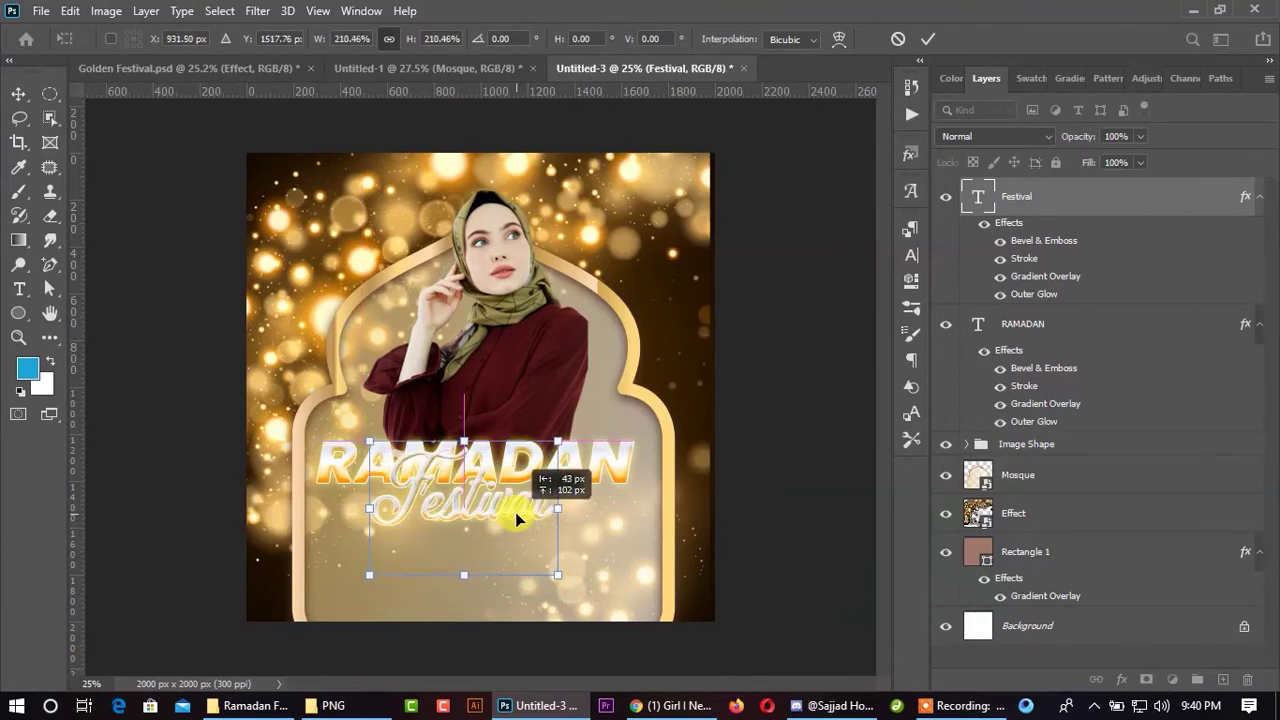
click(928, 38)
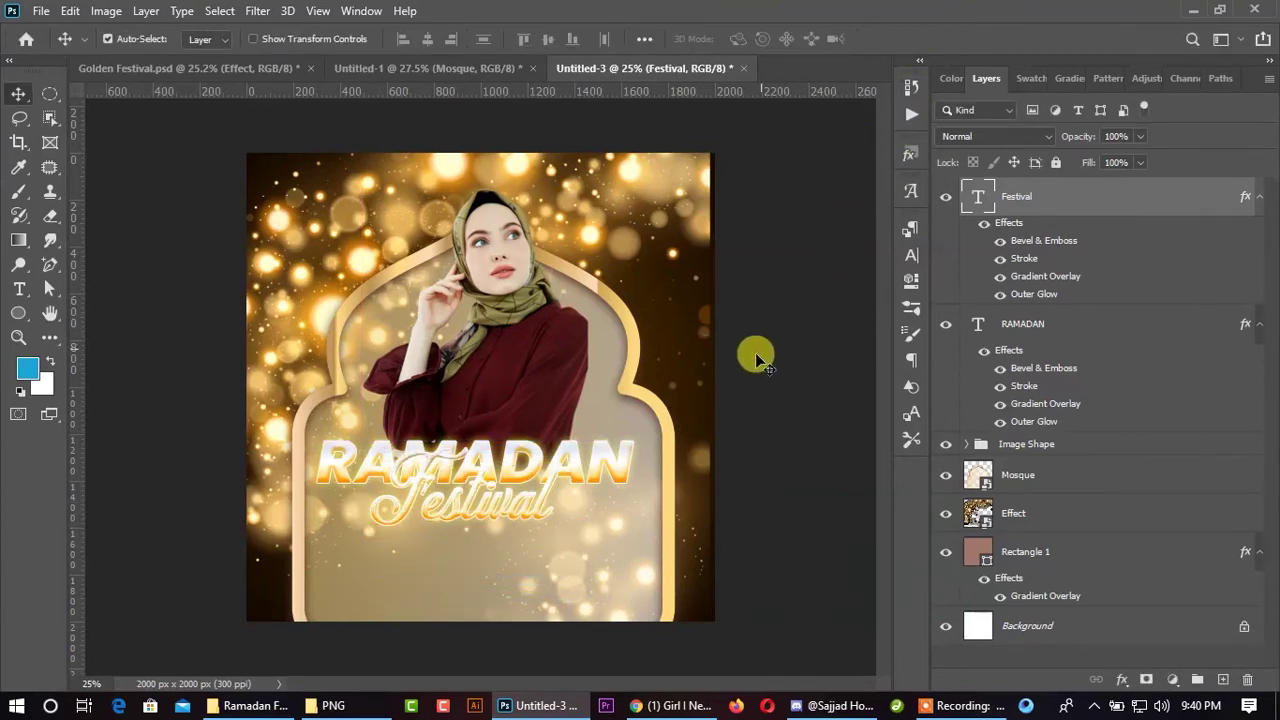
click(575, 462)
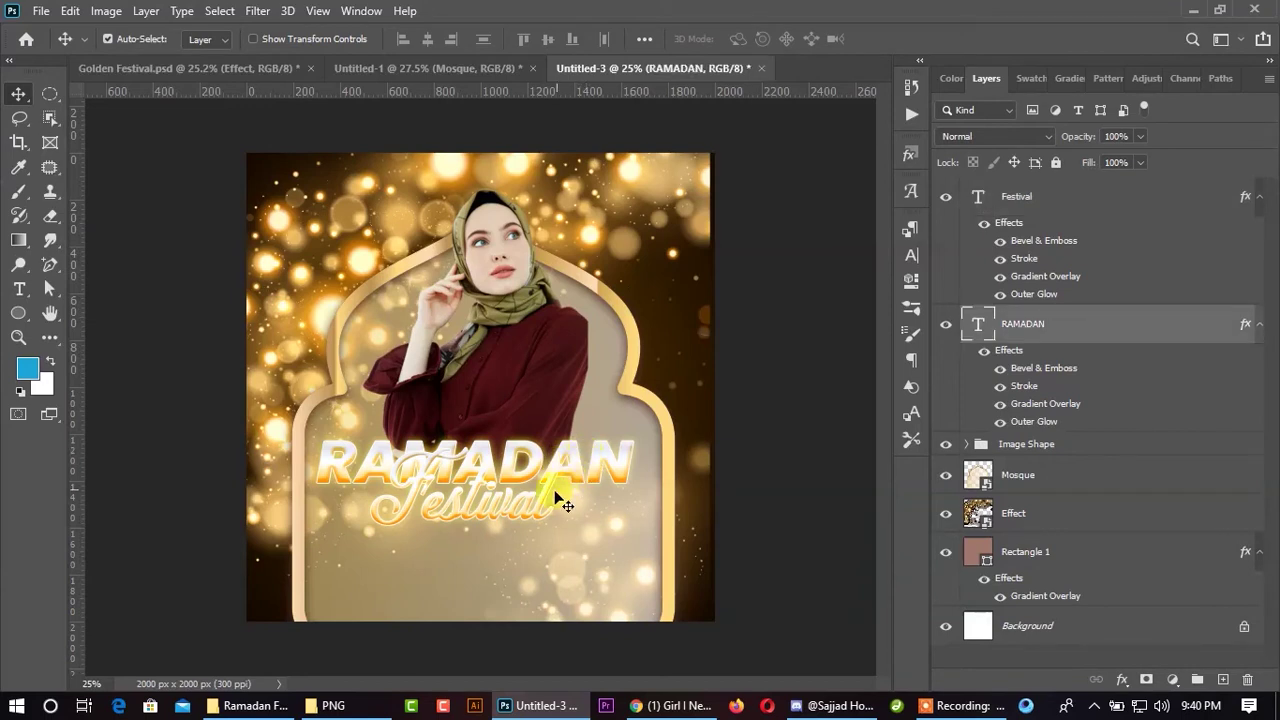
- Set RAMADAN's Gradient Overlay to the solid yellow gold preset
click(1122, 679)
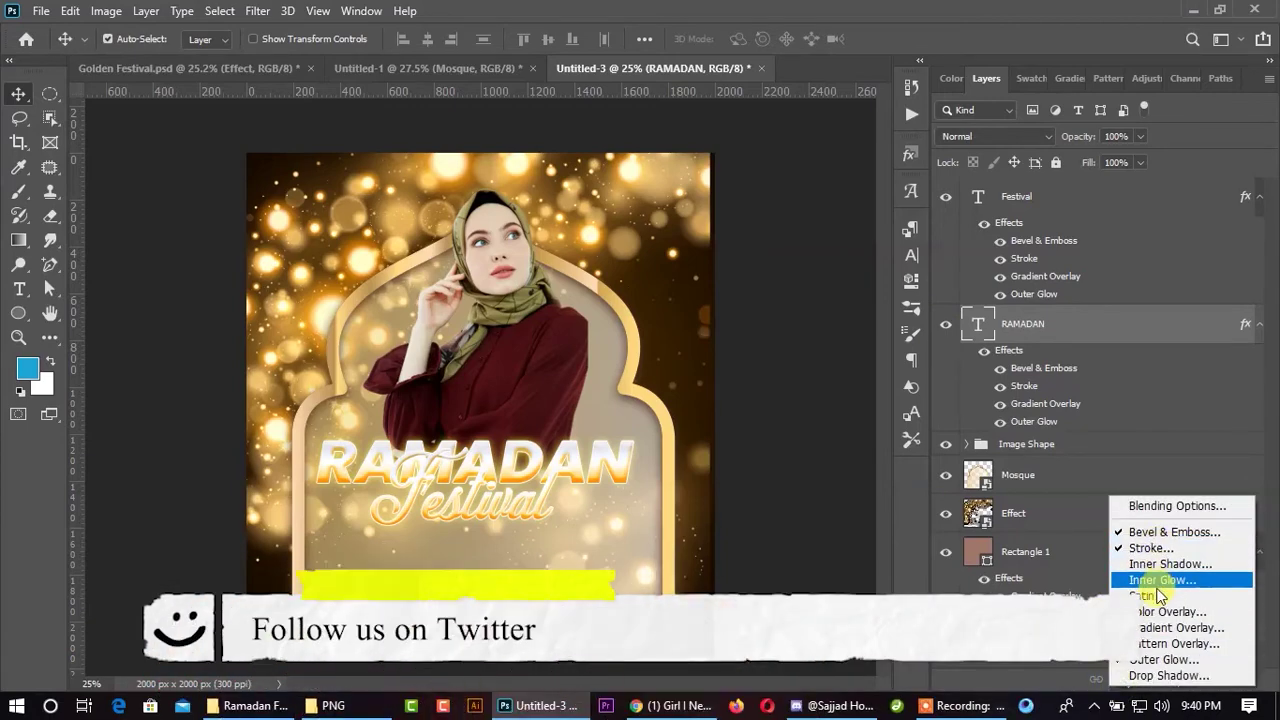
click(1157, 508)
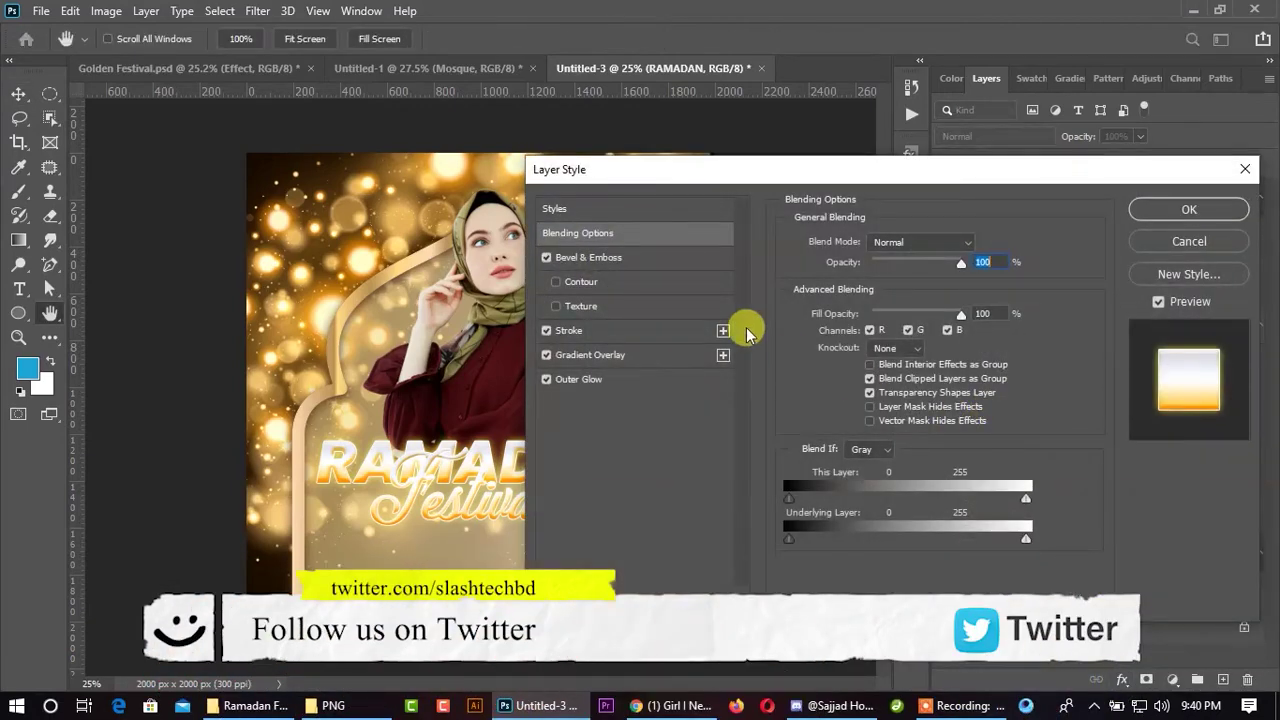
drag(673, 183, 778, 176)
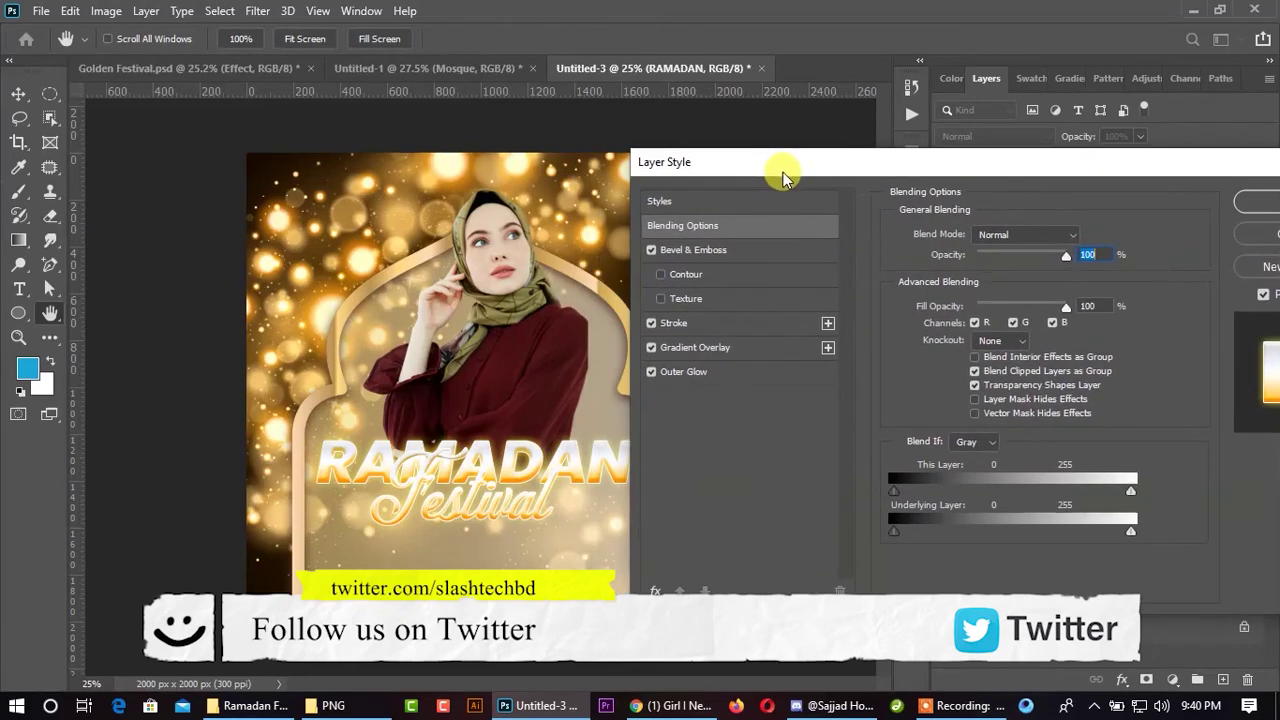
click(716, 350)
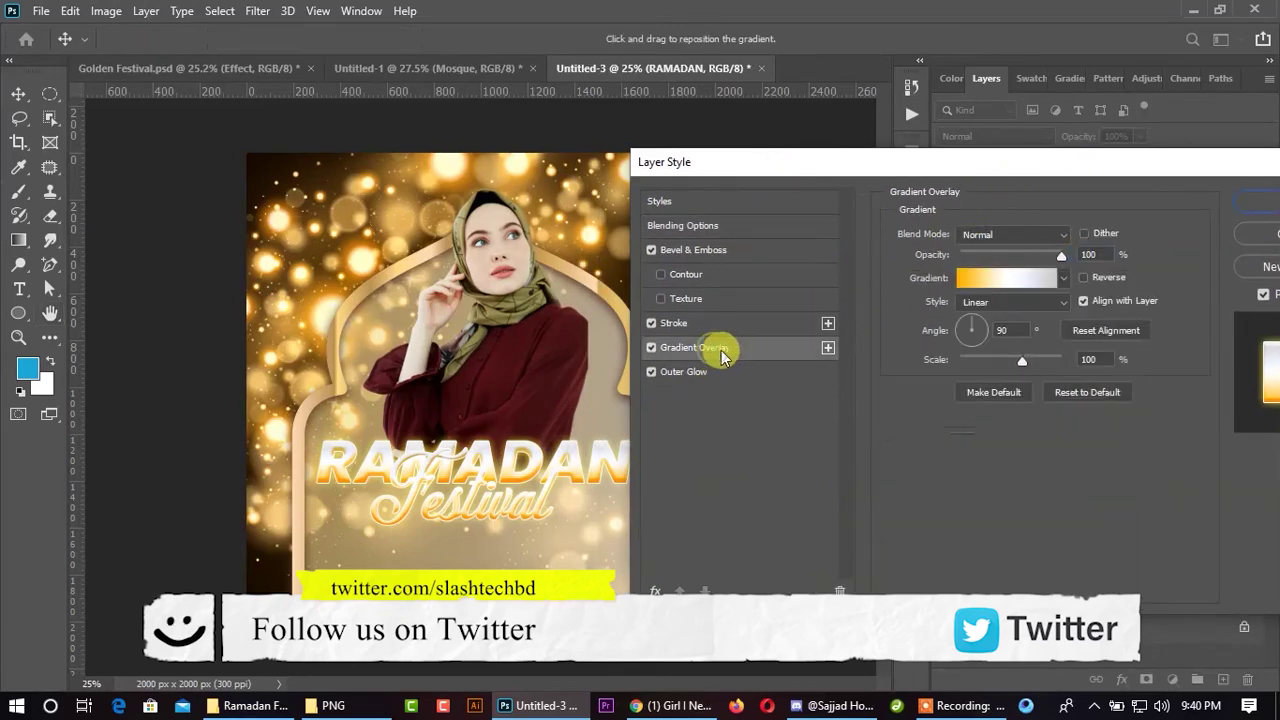
click(971, 280)
scroll(766, 345, down, 3)
scroll(768, 350, down, 2)
scroll(770, 355, down, 3)
scroll(773, 373, down, 3)
scroll(775, 373, down, 1)
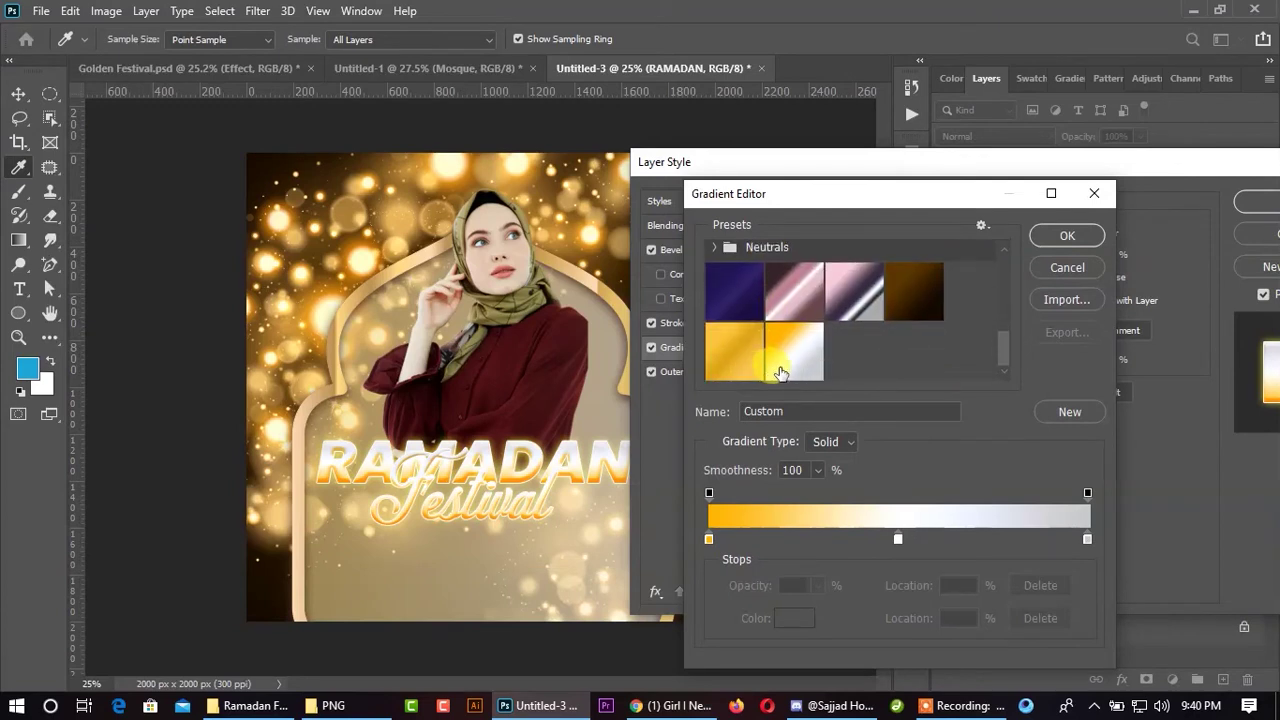
click(740, 360)
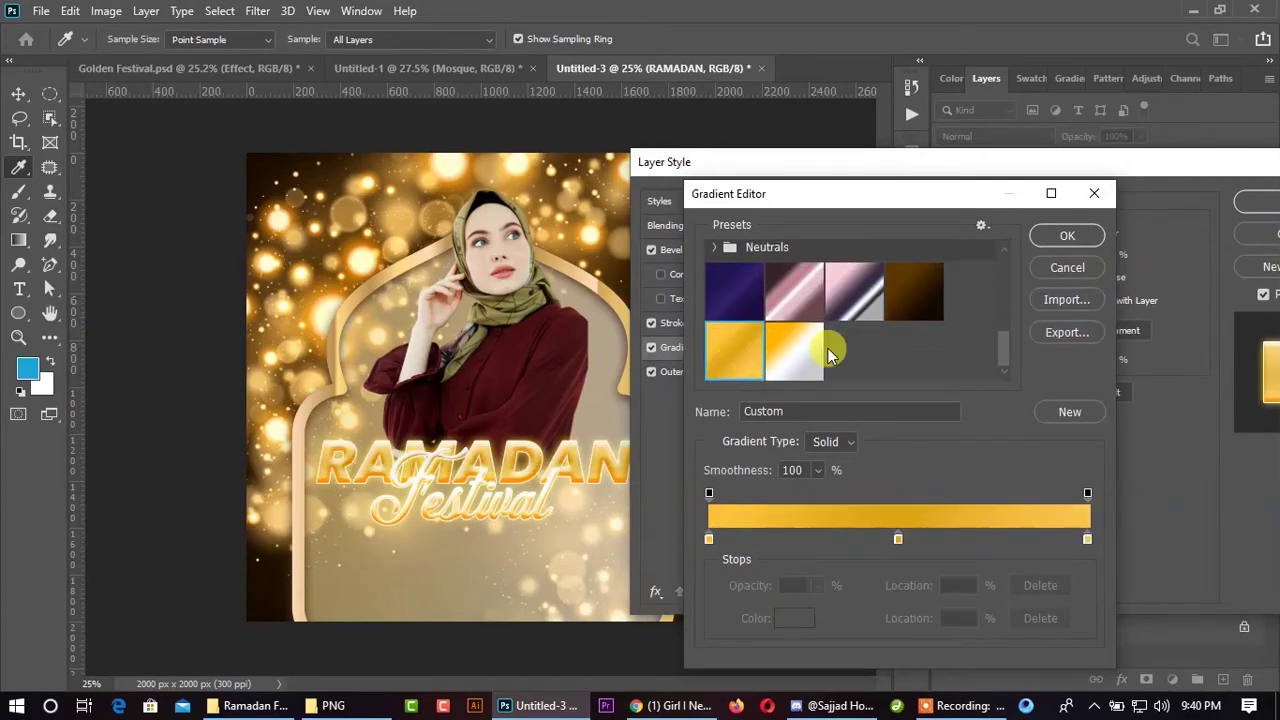
click(1062, 237)
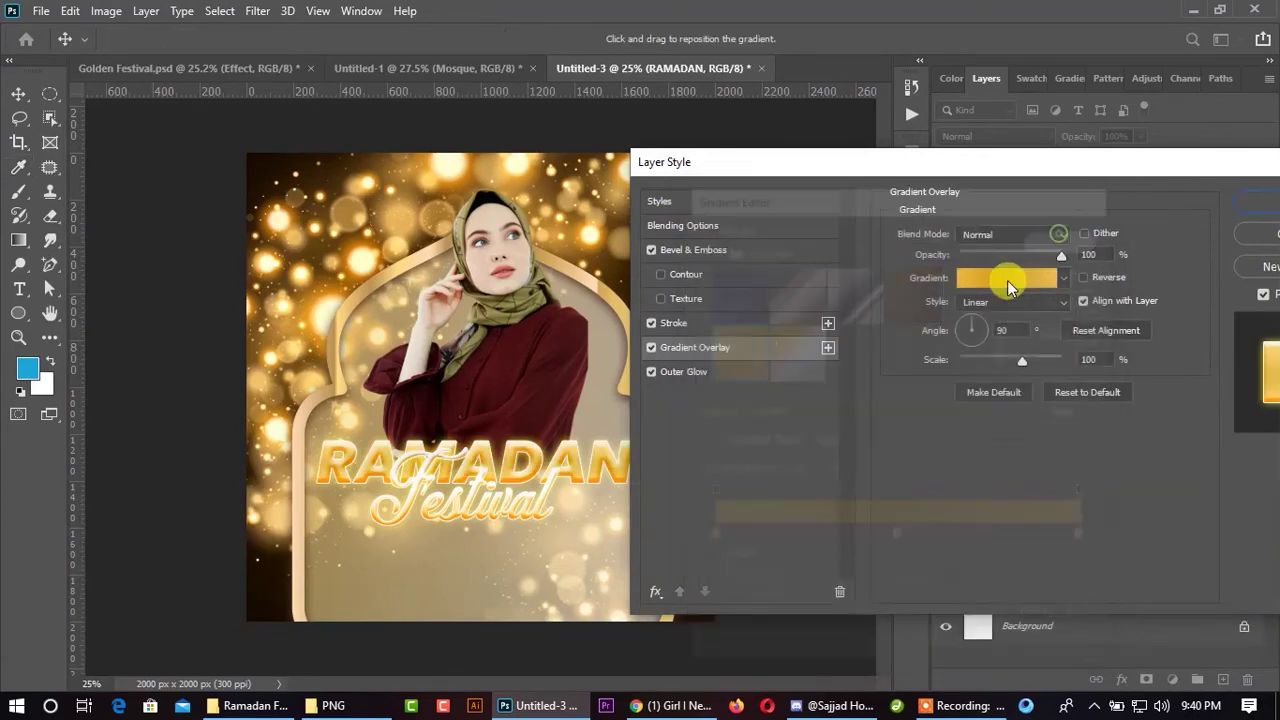
- Lower RAMADAN's Outer Glow to 54% opacity with a pale gold feda8c colour
click(714, 325)
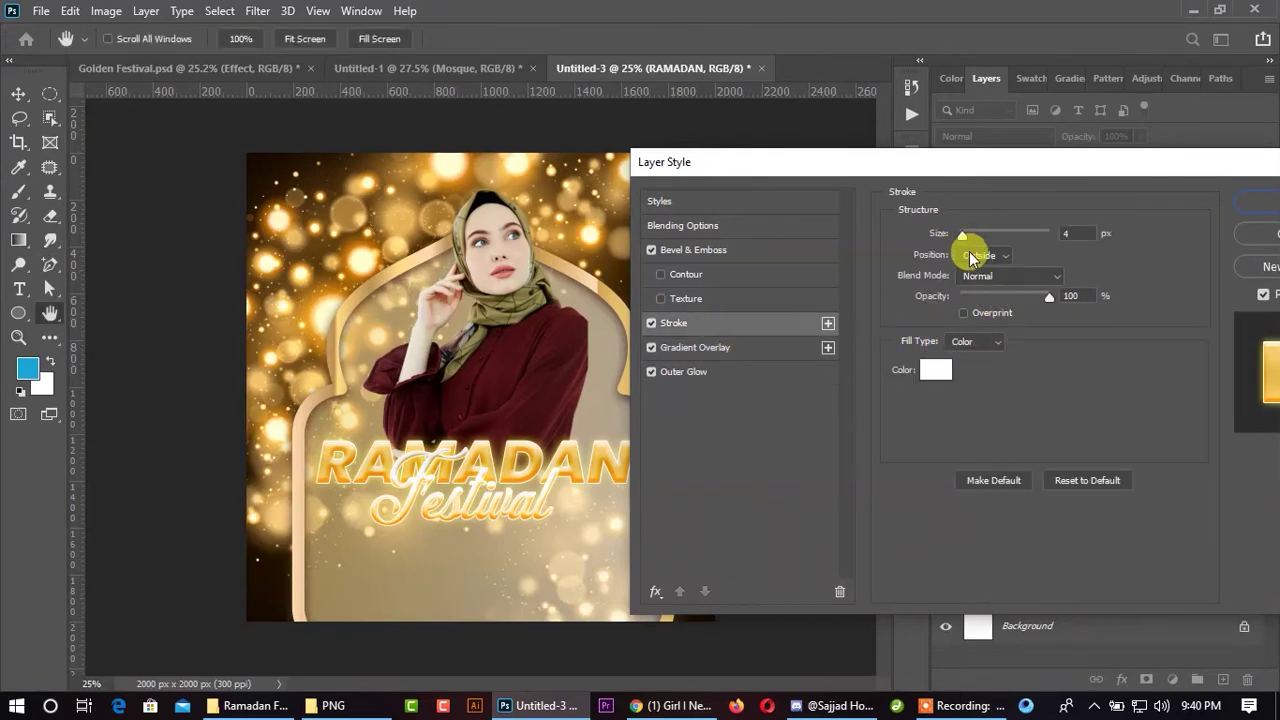
click(707, 350)
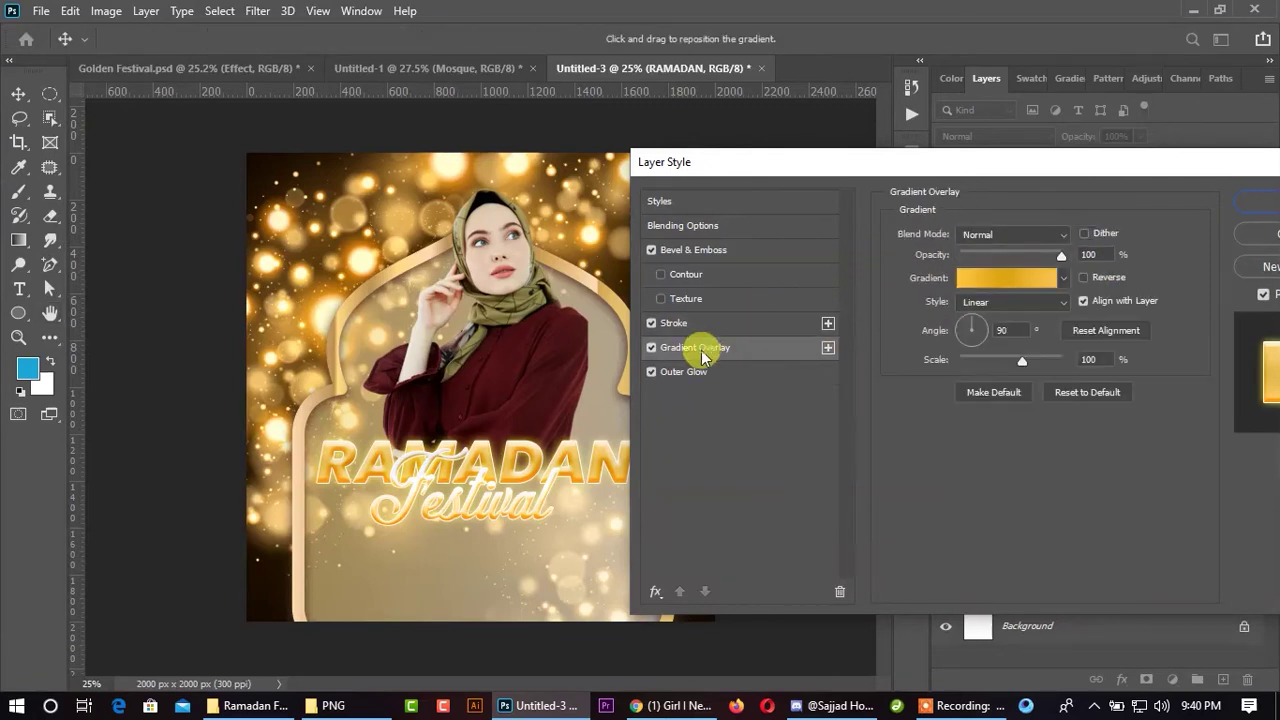
click(698, 372)
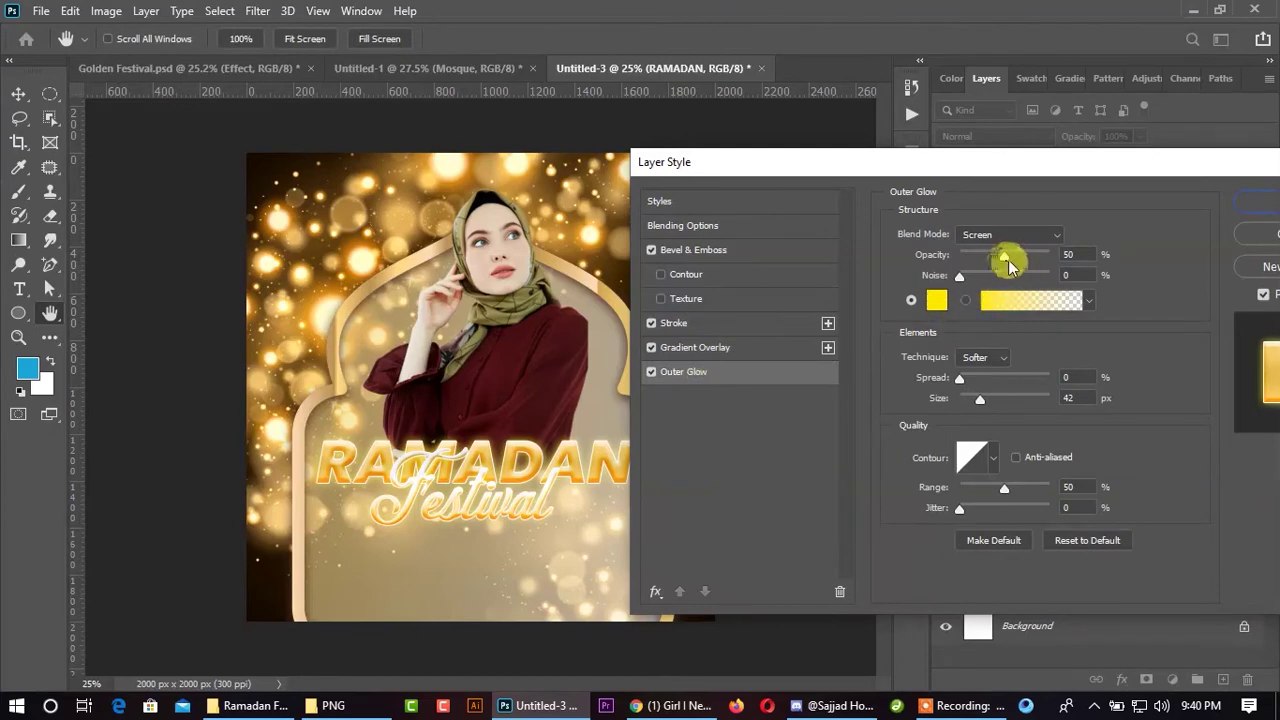
drag(1001, 260, 981, 261)
click(937, 300)
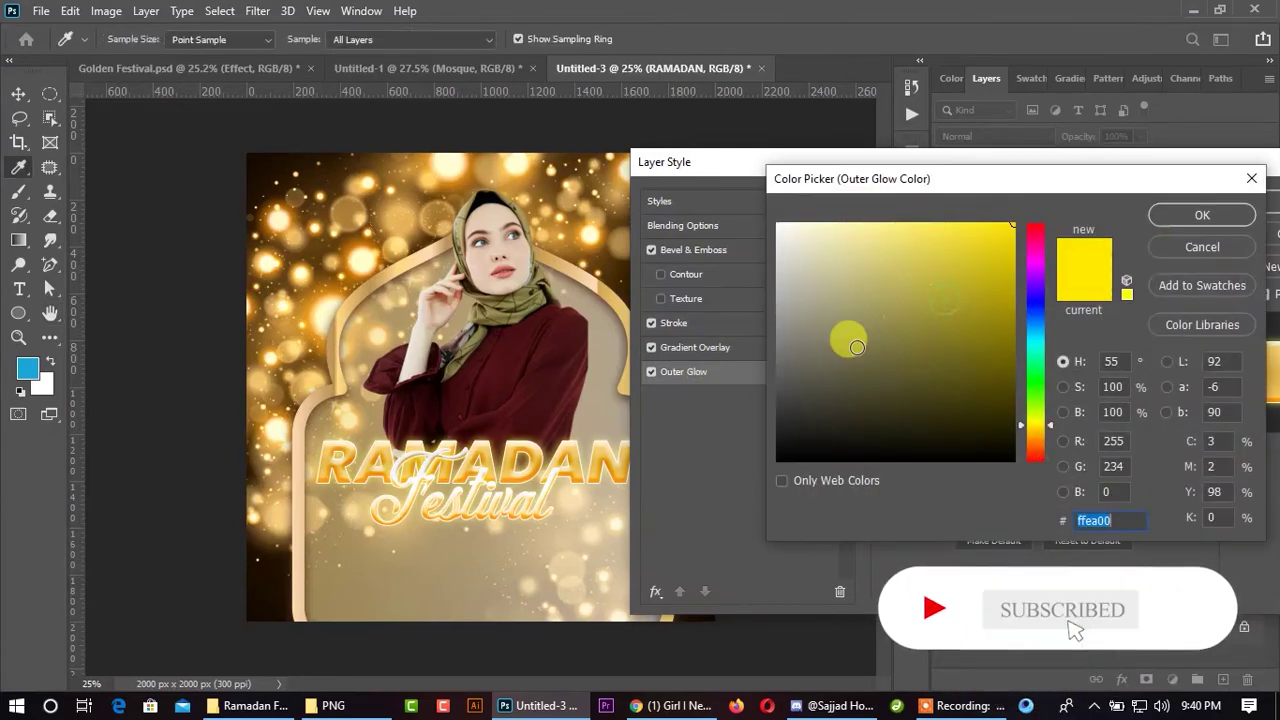
click(345, 314)
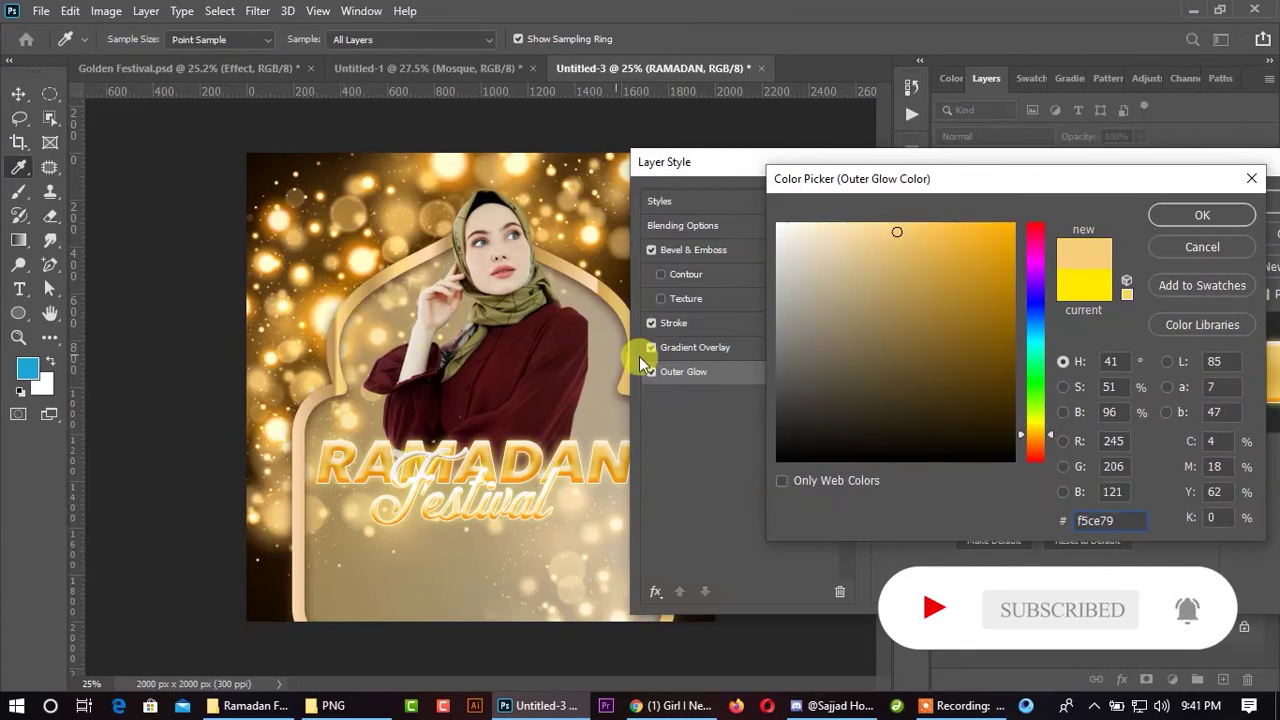
click(1202, 215)
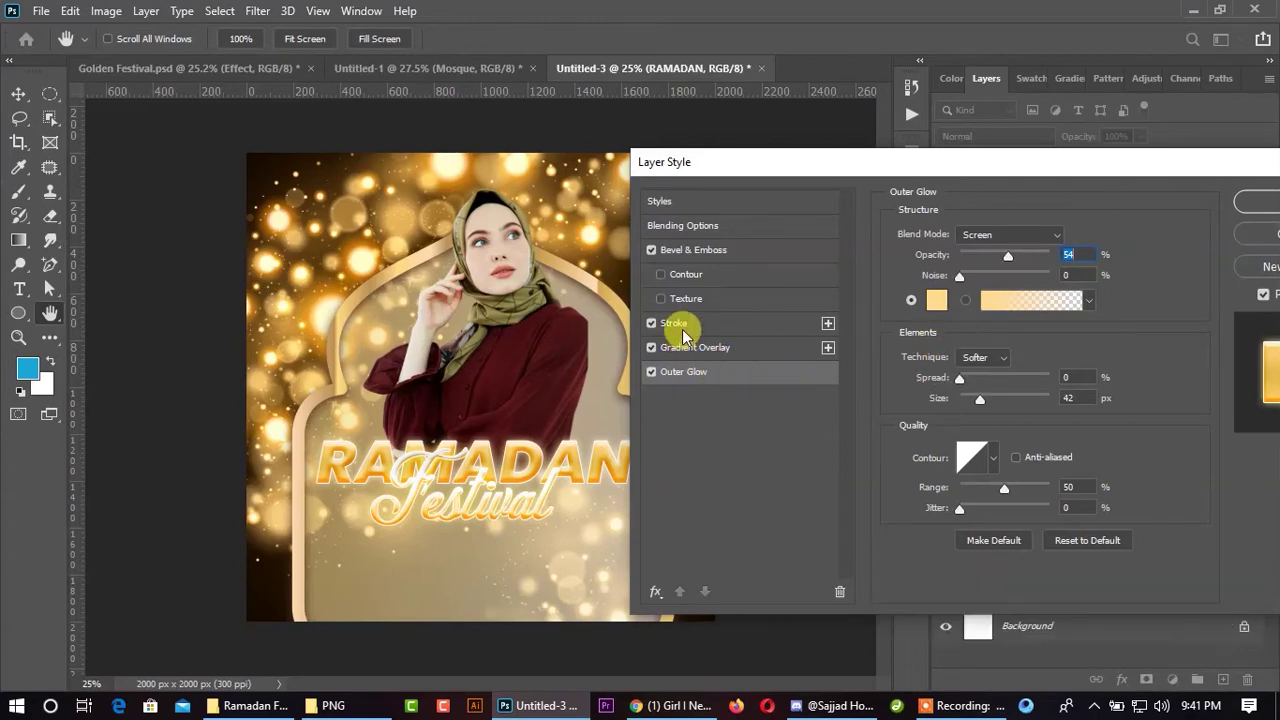
click(690, 250)
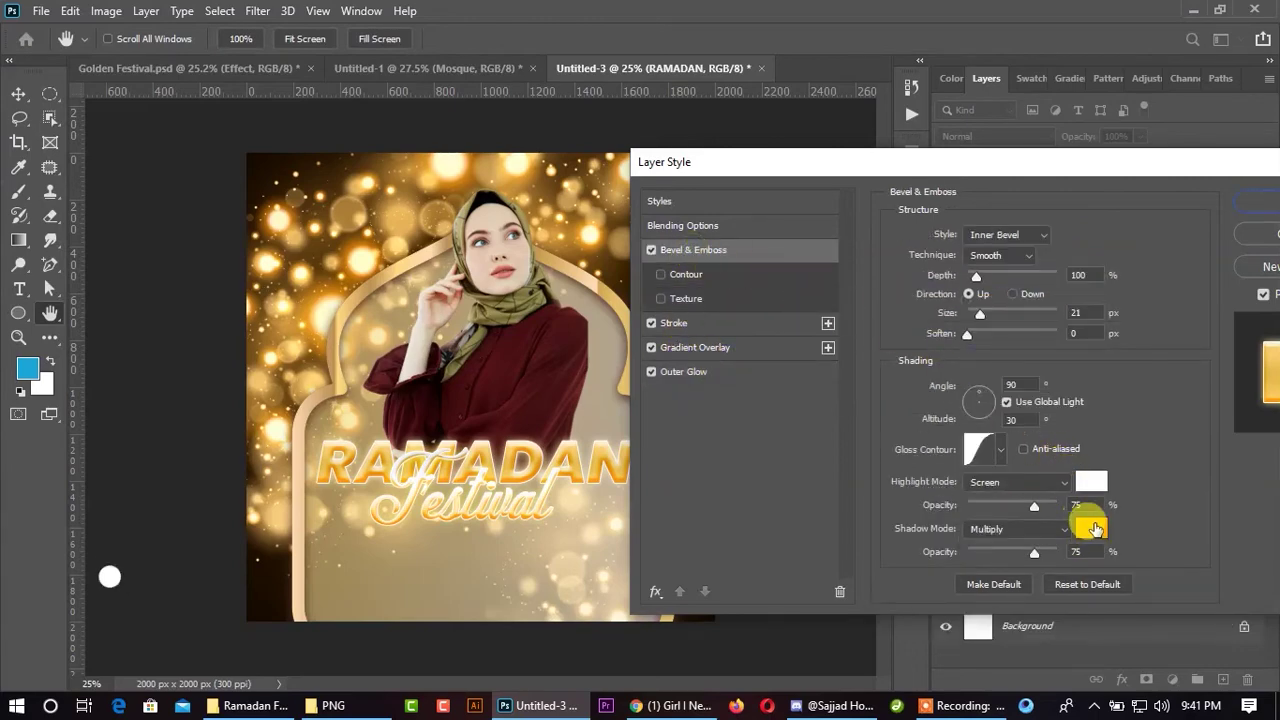
- Set RAMADAN's bevel shadow colour to a darker gold-brown sampled from the poster
click(1095, 529)
click(356, 384)
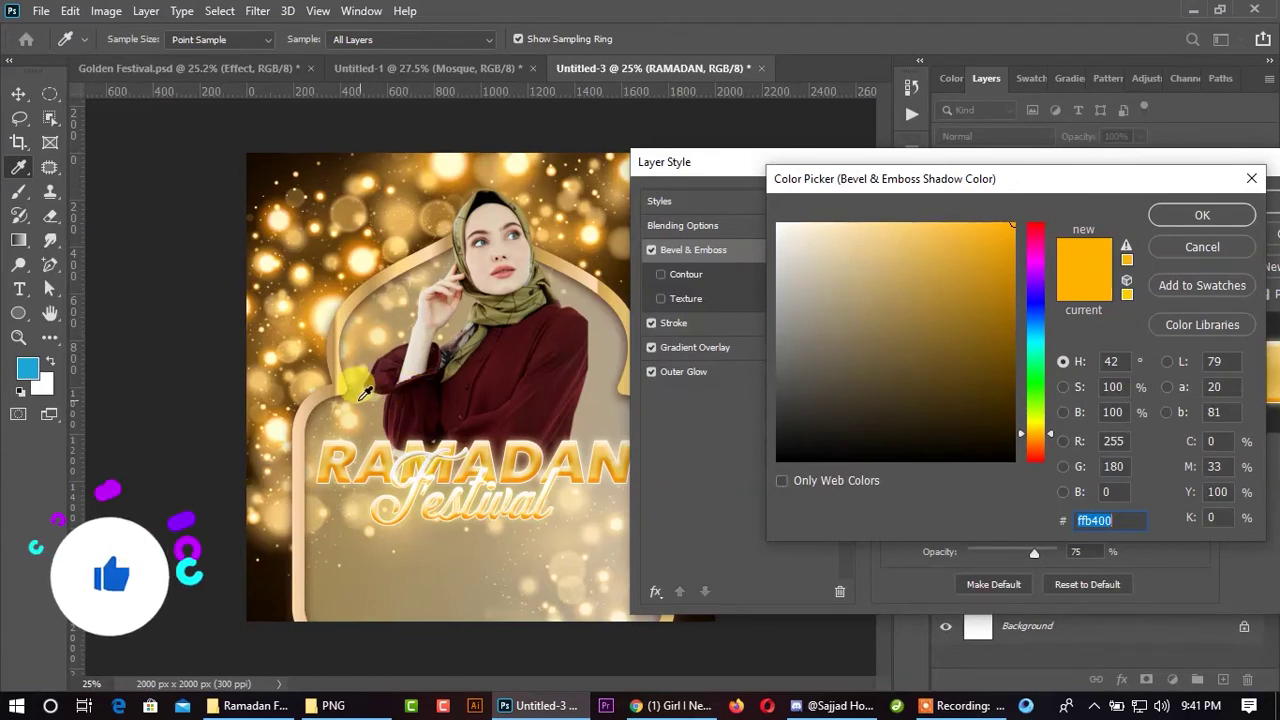
click(338, 364)
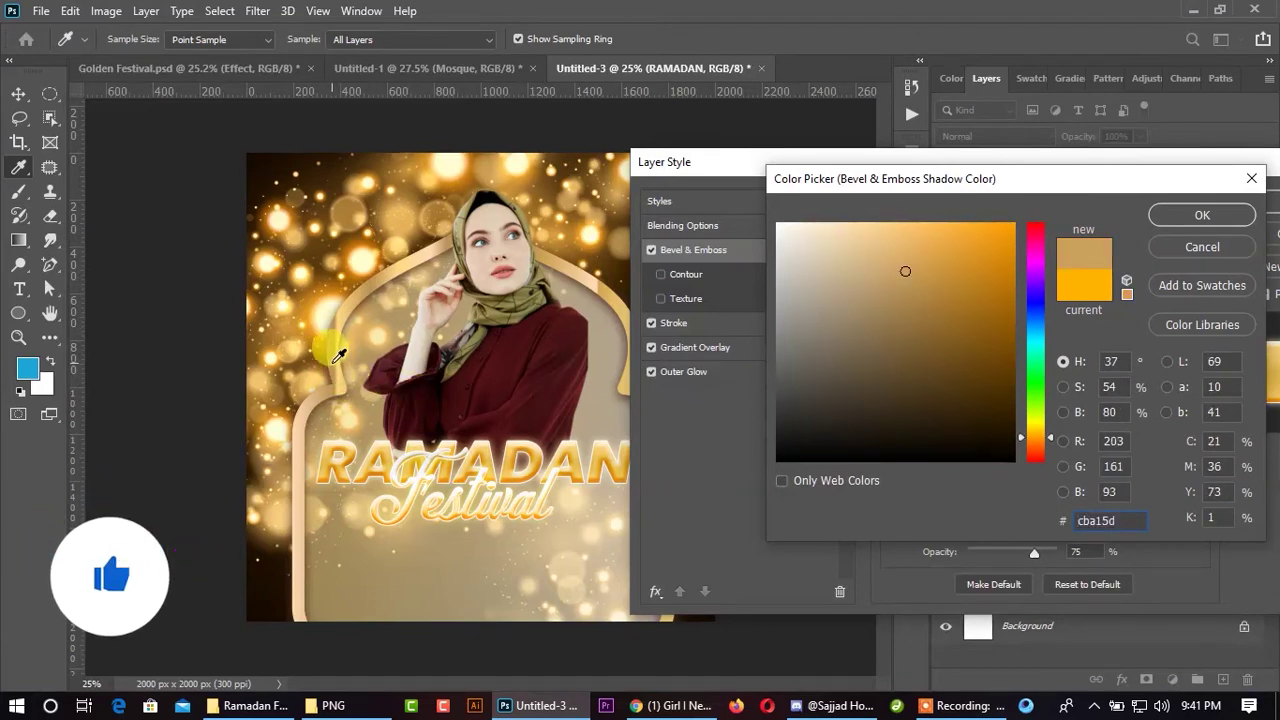
click(902, 260)
drag(905, 262, 935, 306)
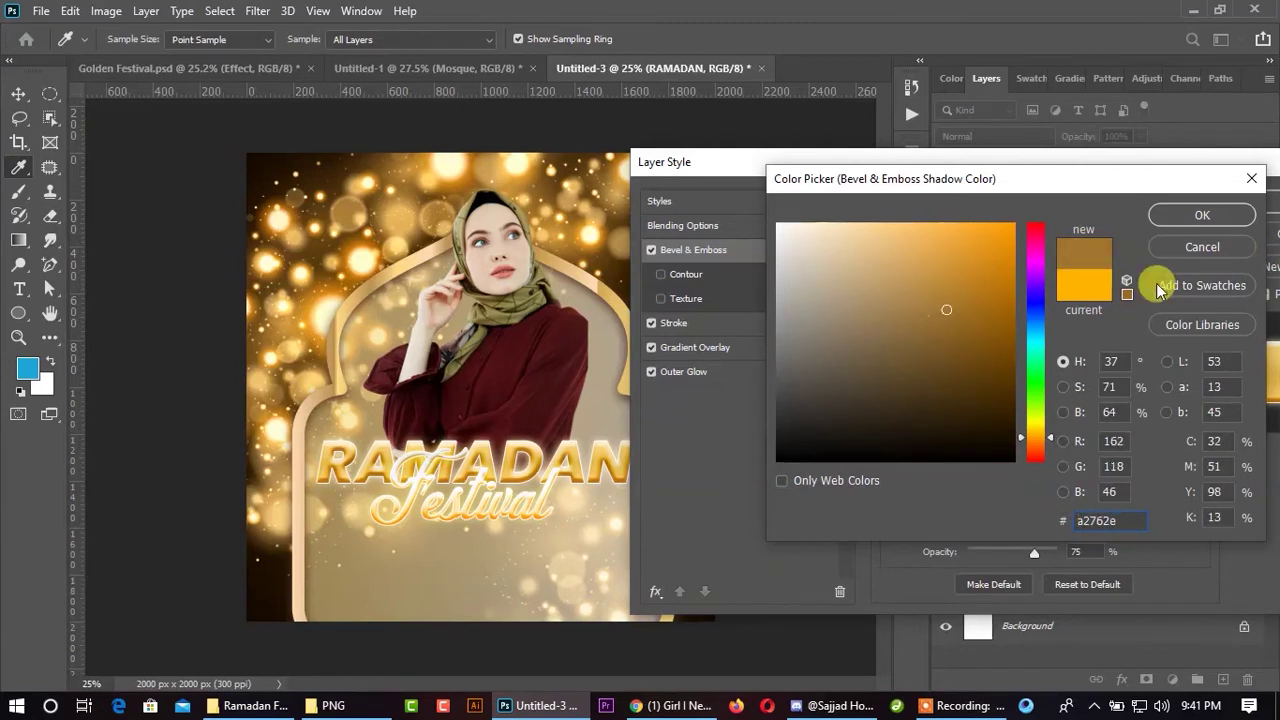
click(949, 340)
drag(948, 331, 940, 320)
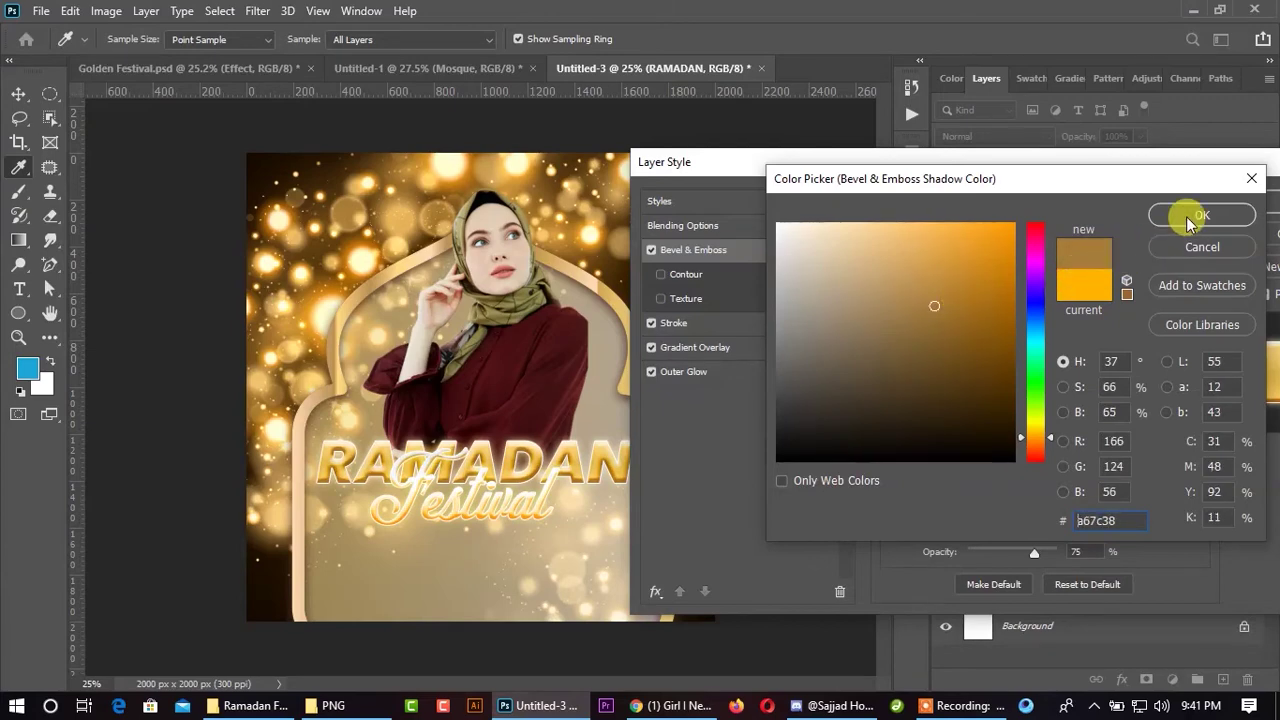
click(1190, 216)
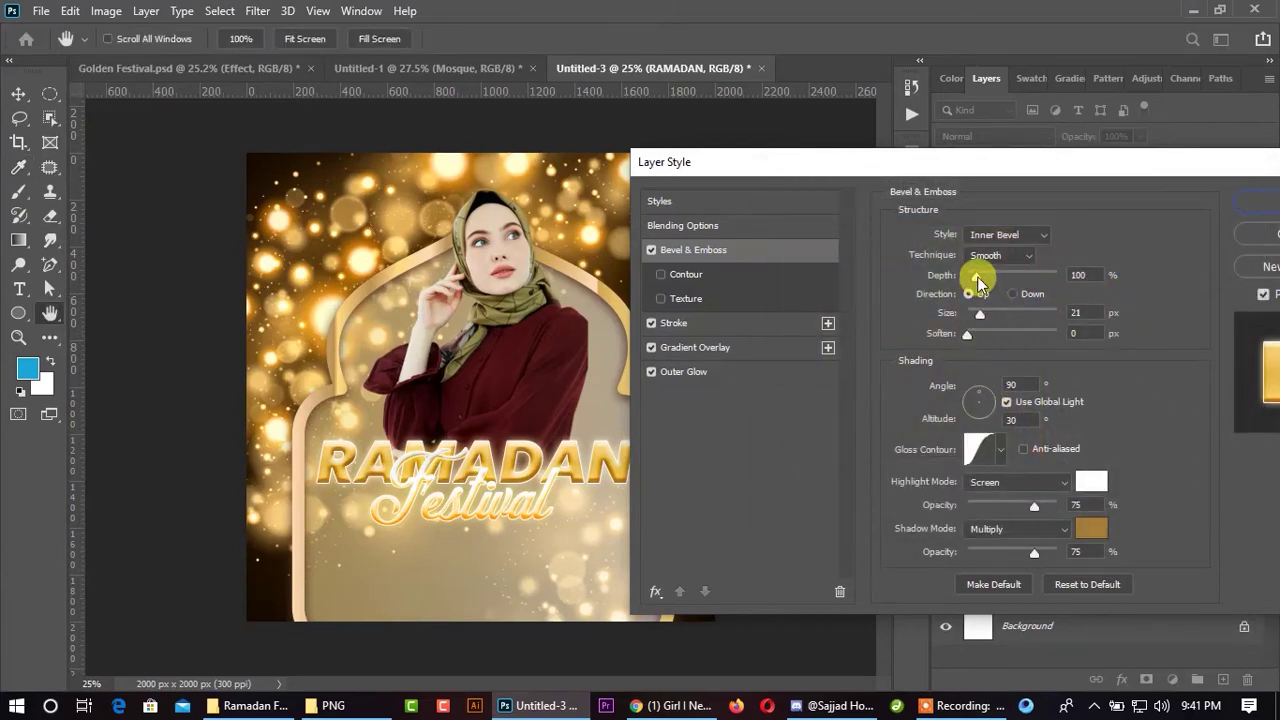
- Set bevel Depth to 188% and Size to 27 px, and apply the style
drag(977, 277, 1007, 283)
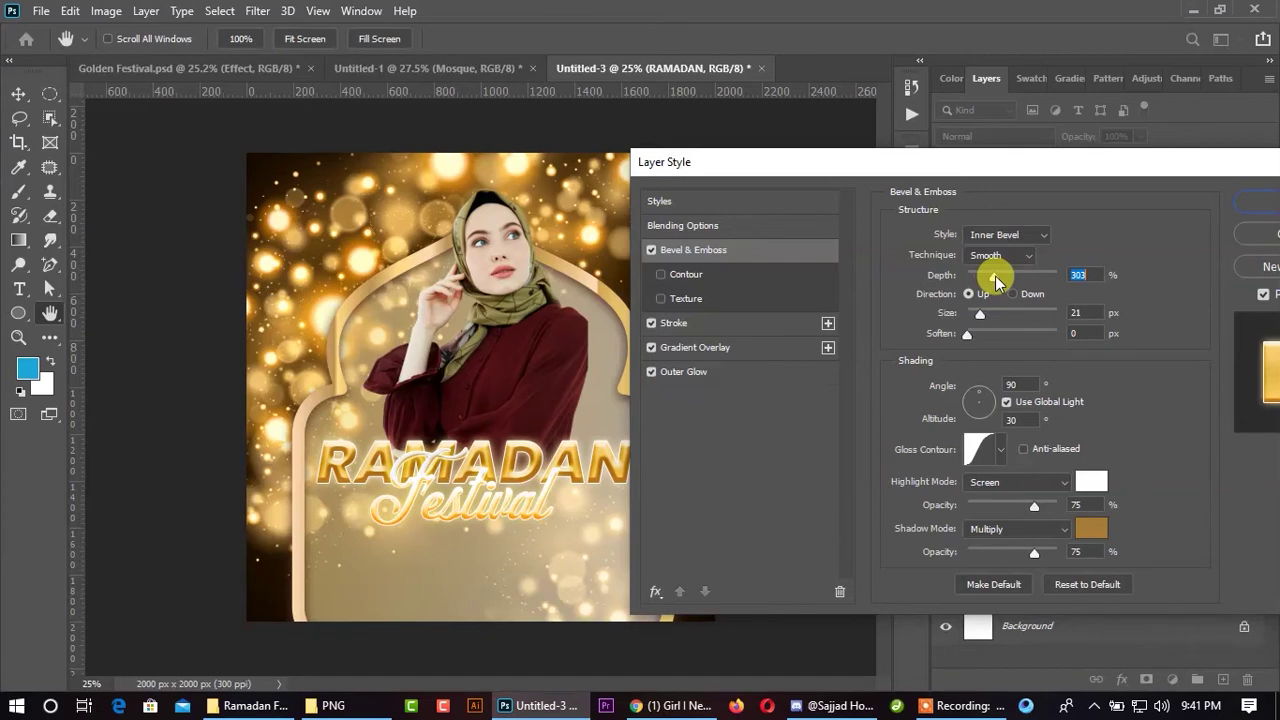
drag(978, 313, 985, 316)
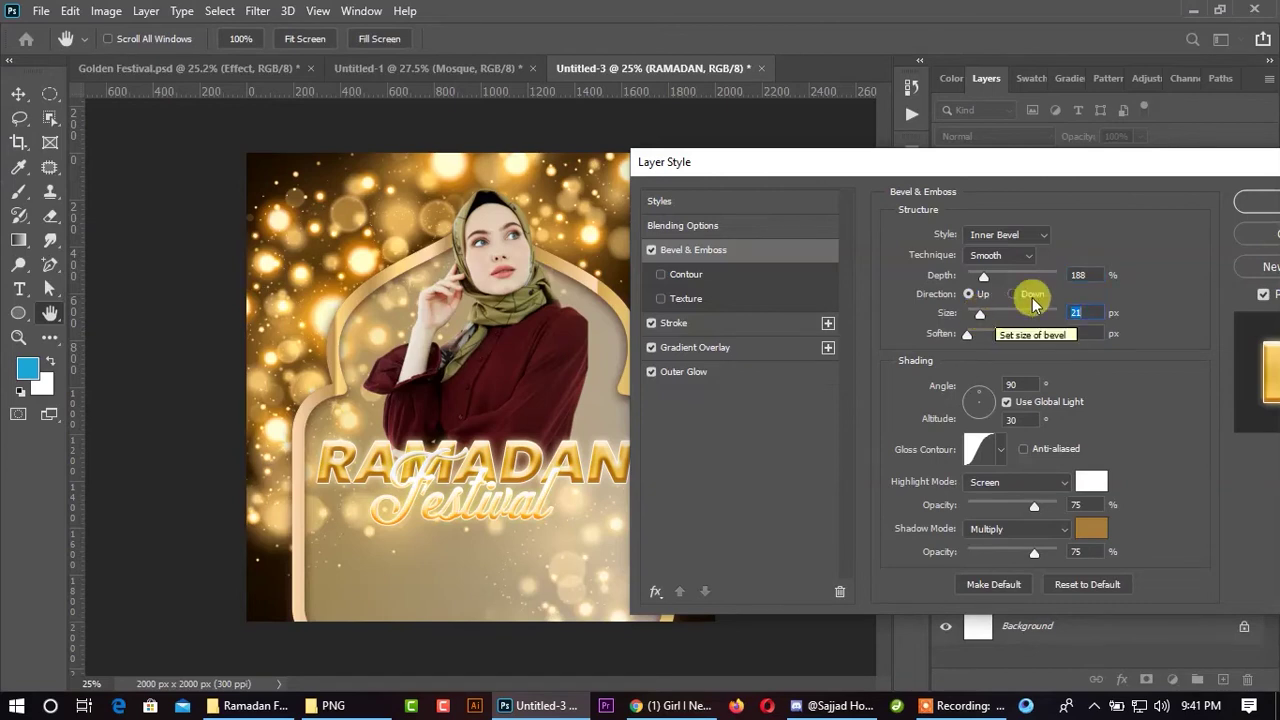
drag(982, 318, 984, 318)
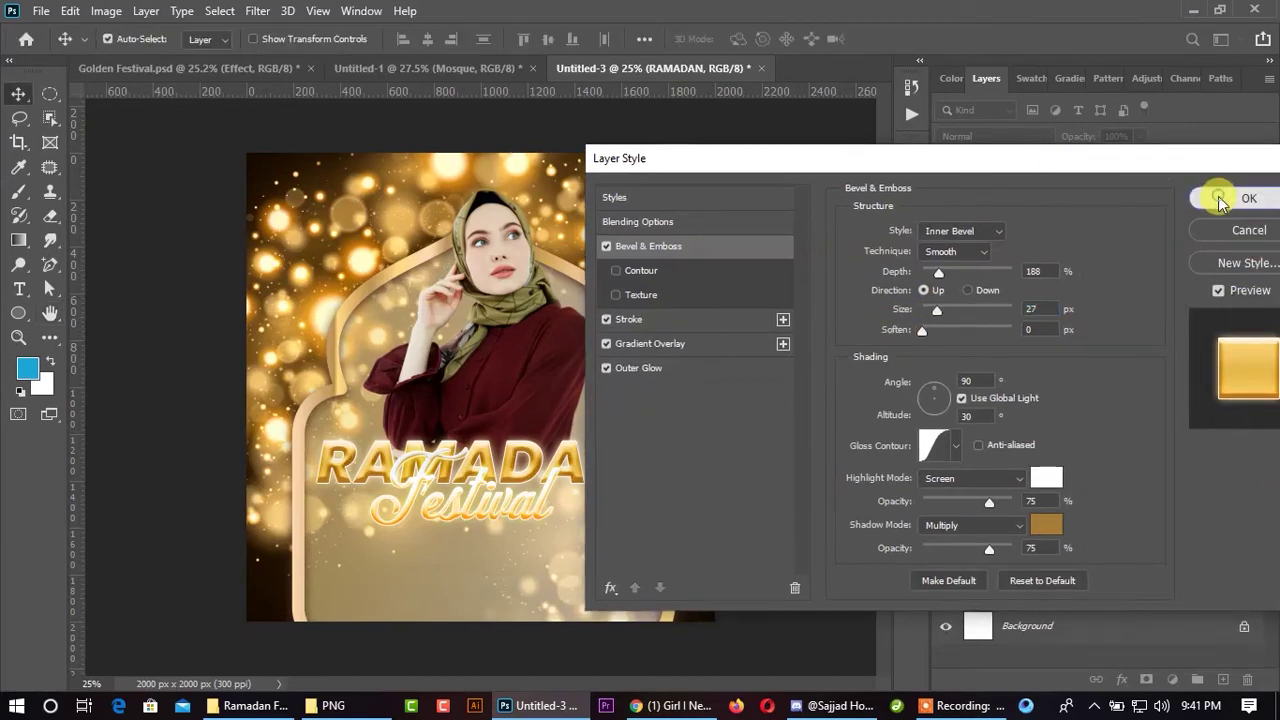
click(1218, 197)
click(508, 512)
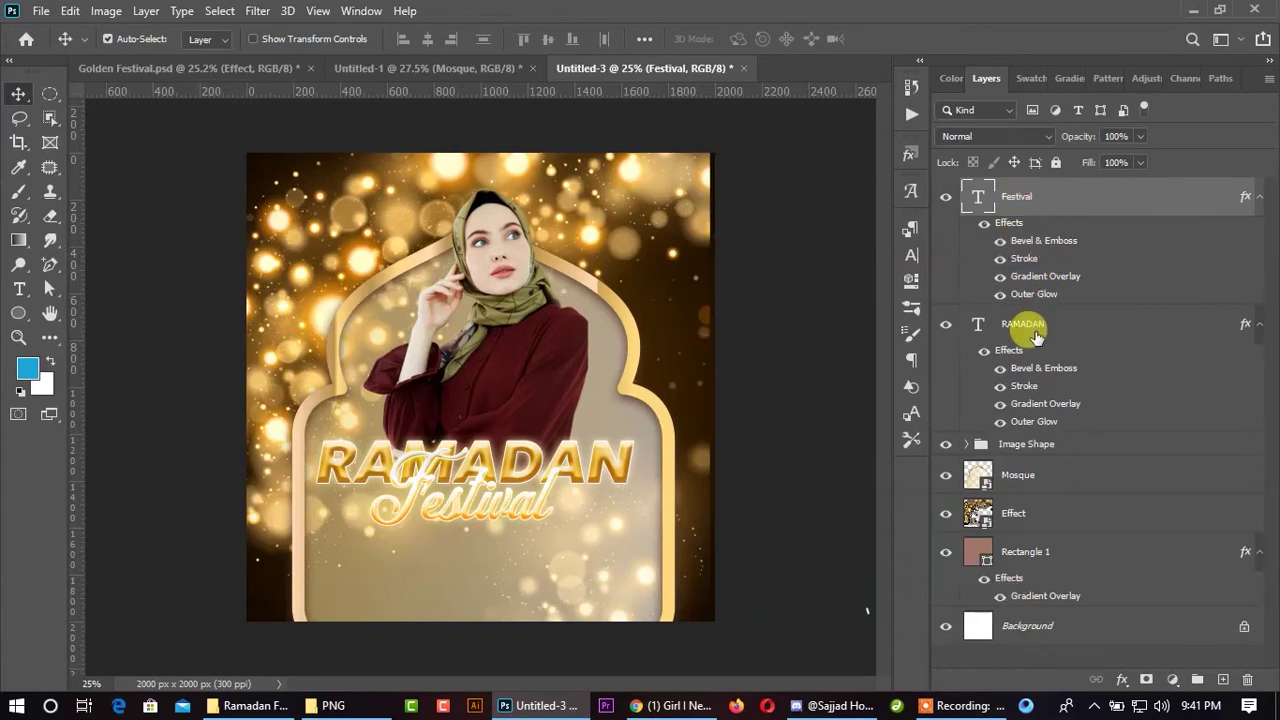
click(1028, 328)
click(1121, 679)
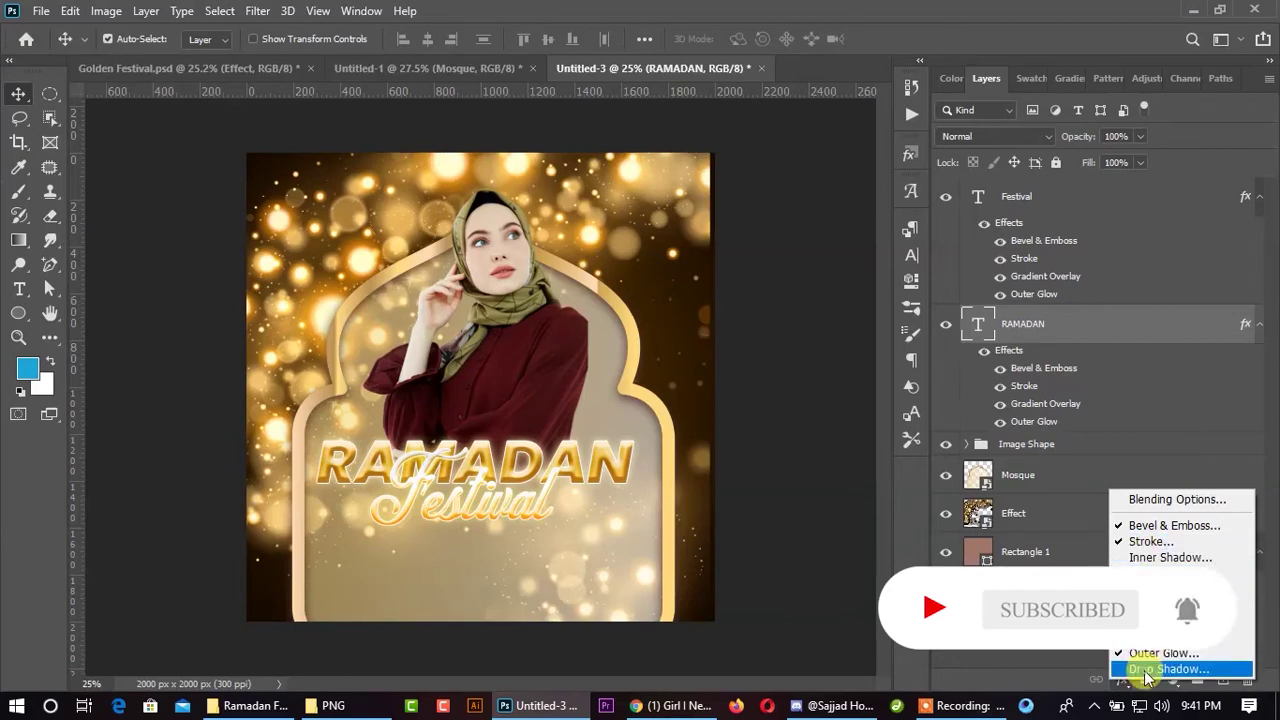
- Add a RAMADAN drop shadow: 69% opacity, 20 px distance, 8% spread, 29 px size
click(1165, 669)
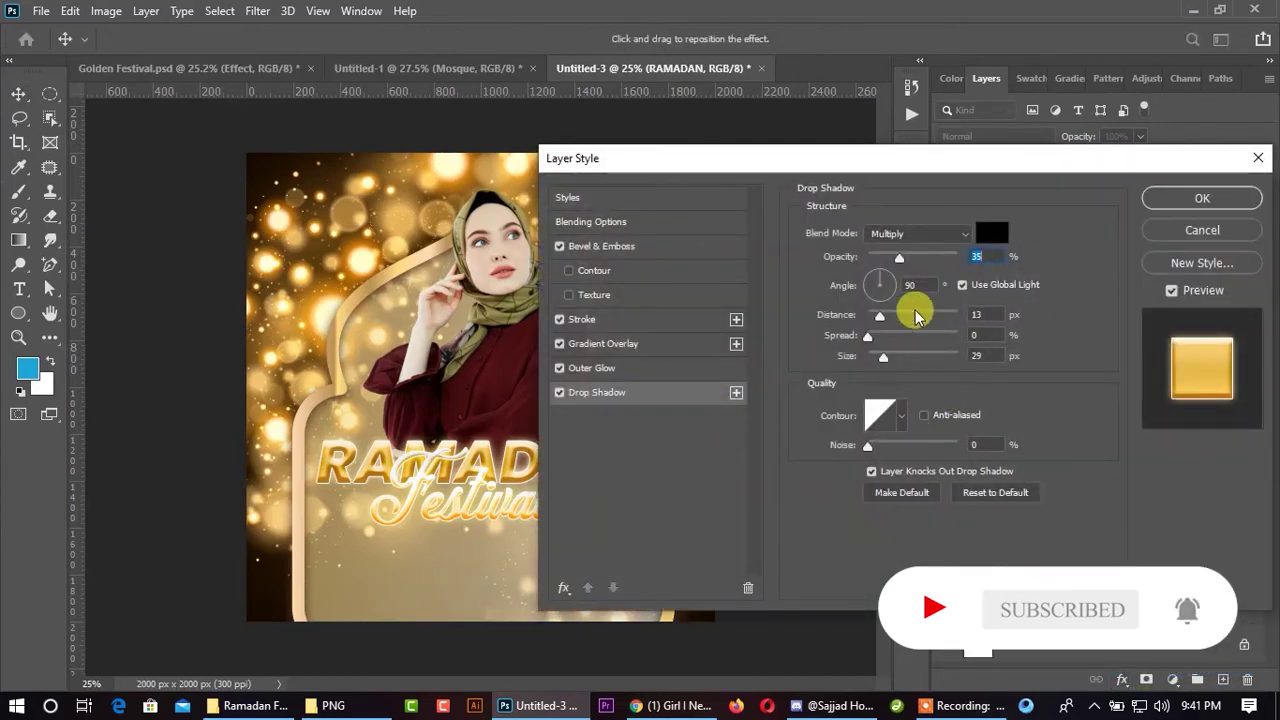
drag(922, 160, 1072, 144)
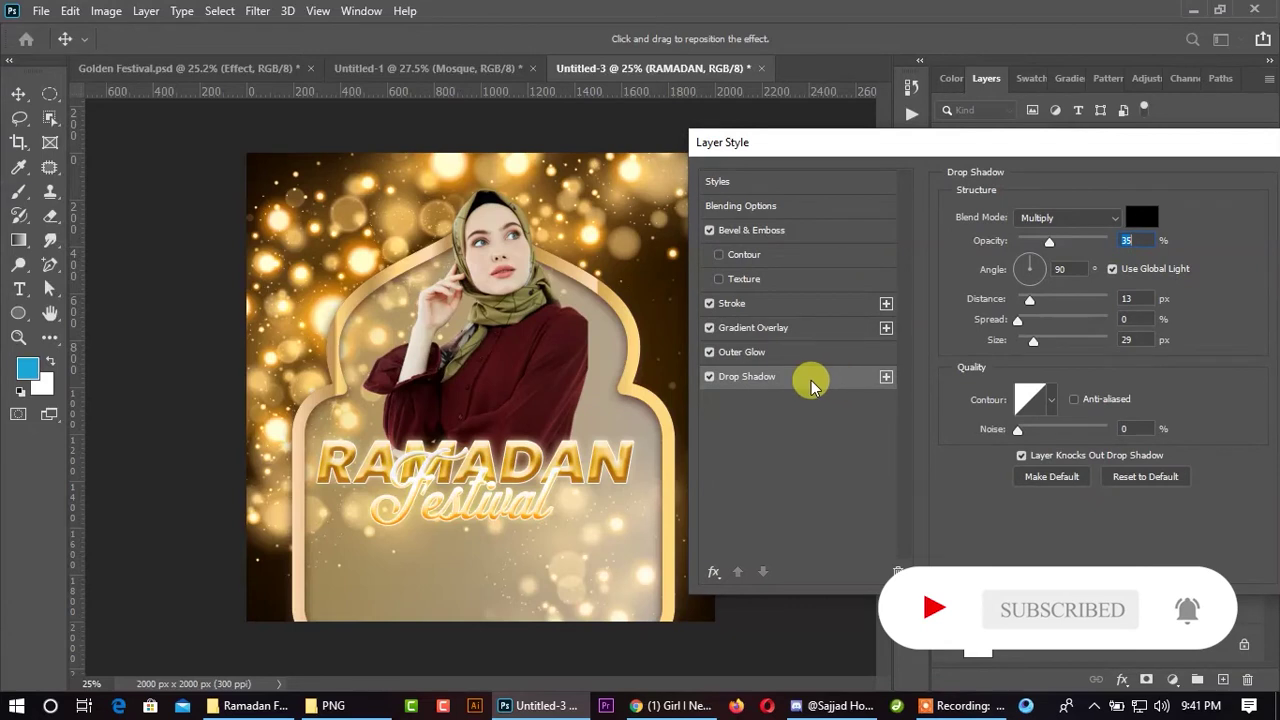
drag(1049, 241, 1073, 243)
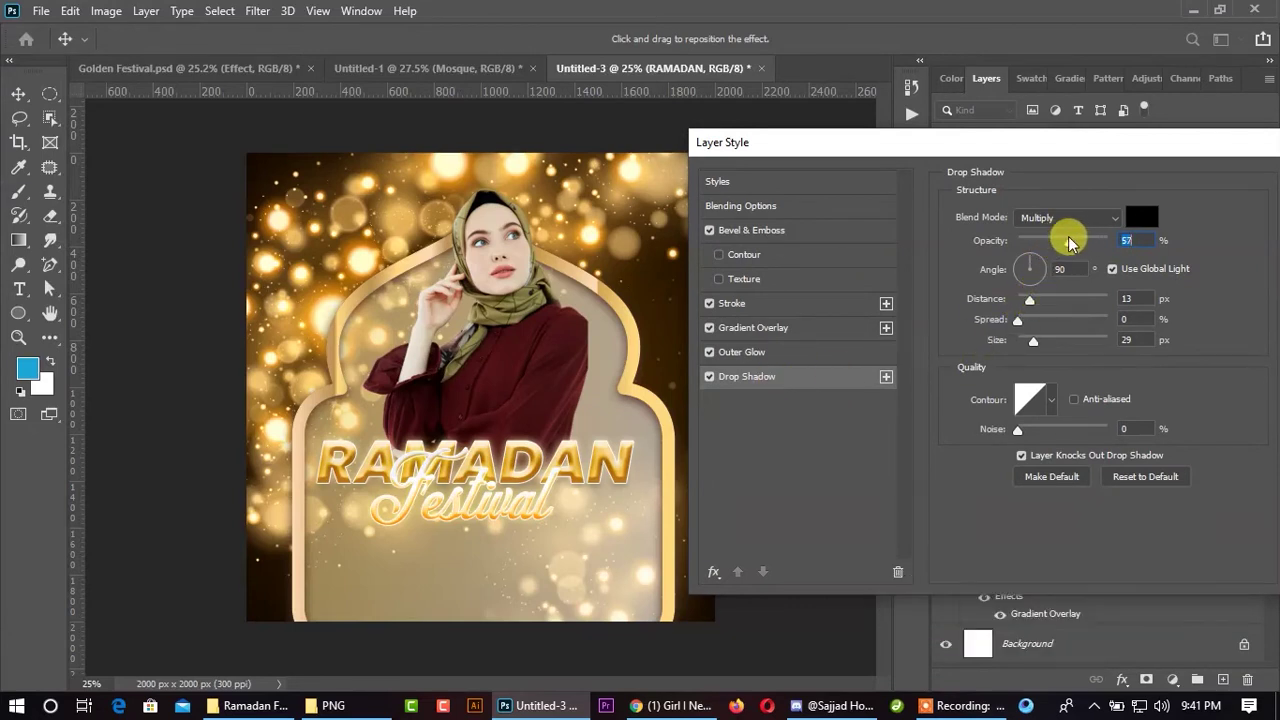
drag(1073, 243, 1068, 157)
drag(1030, 299, 1028, 330)
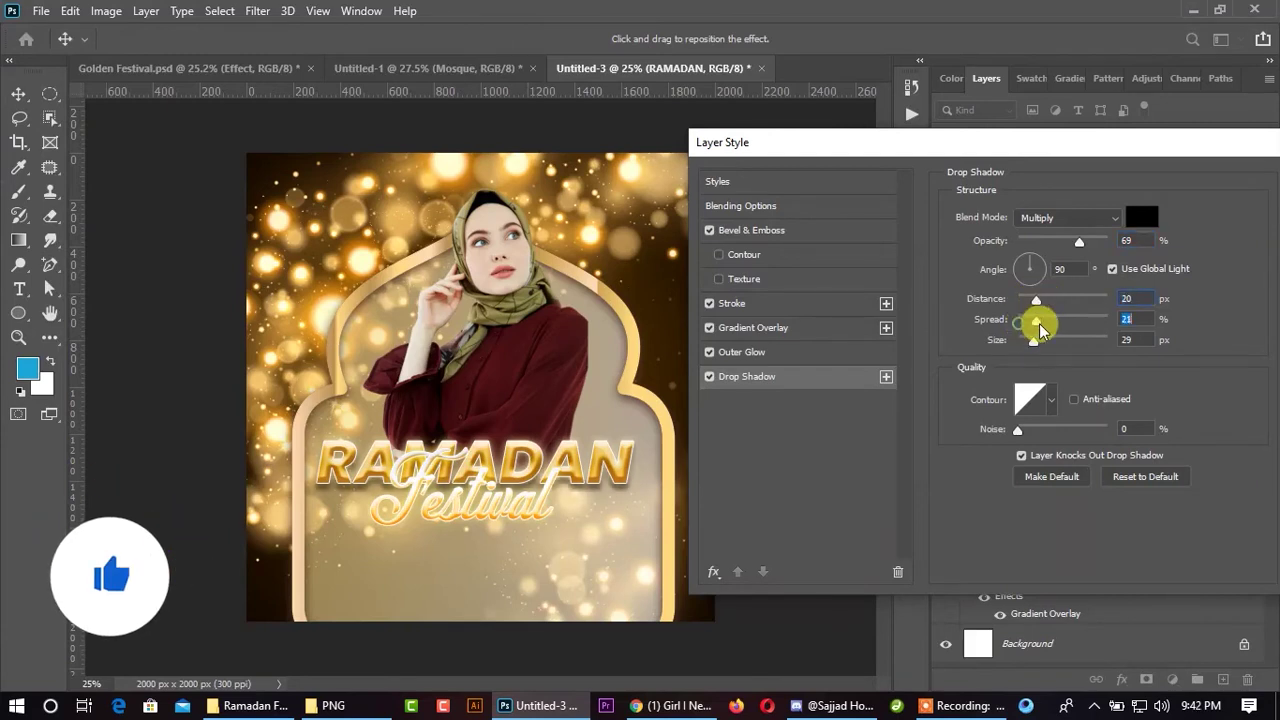
drag(1030, 142, 909, 135)
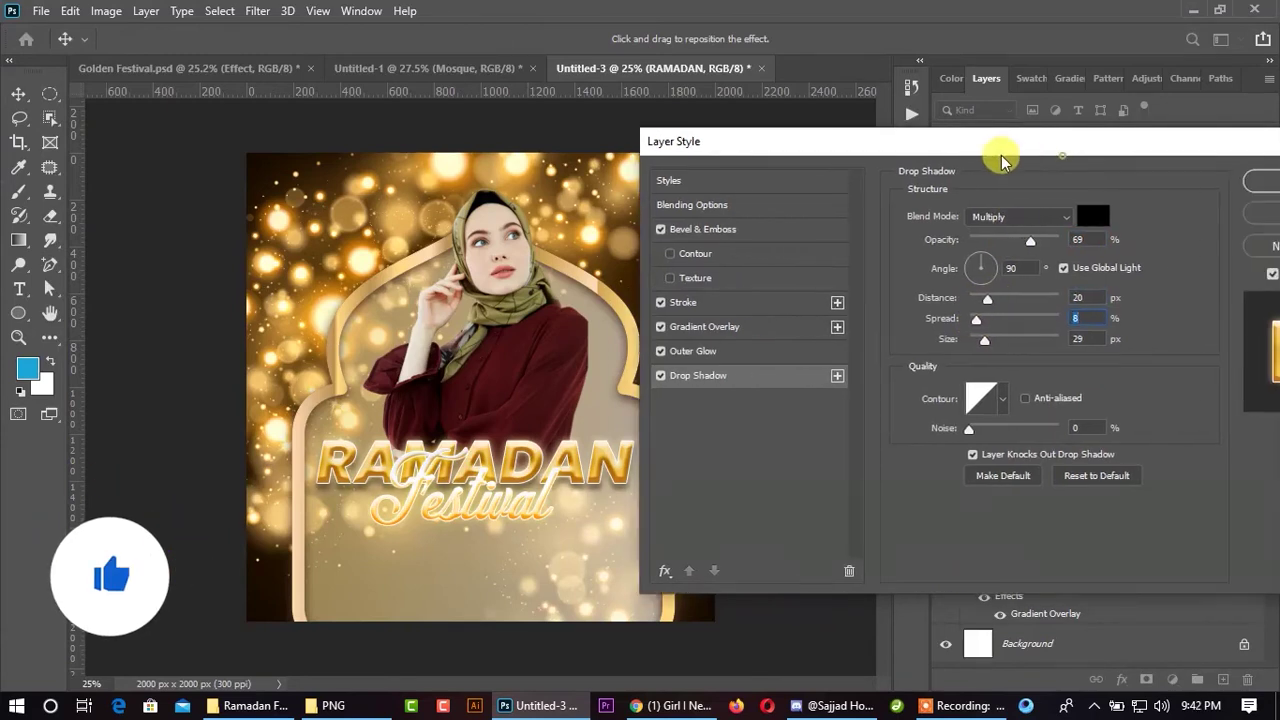
click(1192, 176)
- Open Festival's Blending Options and review its Gradient Overlay, leaving the gradient unchanged
click(518, 502)
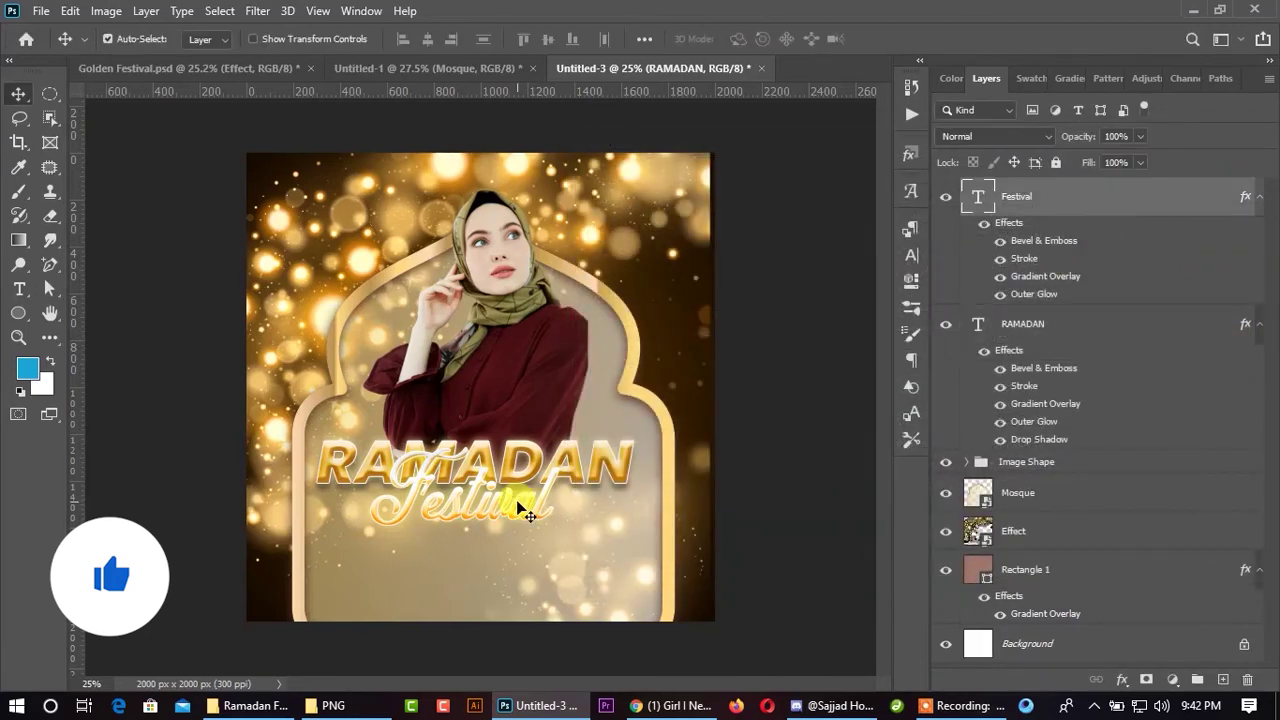
right_click(1046, 205)
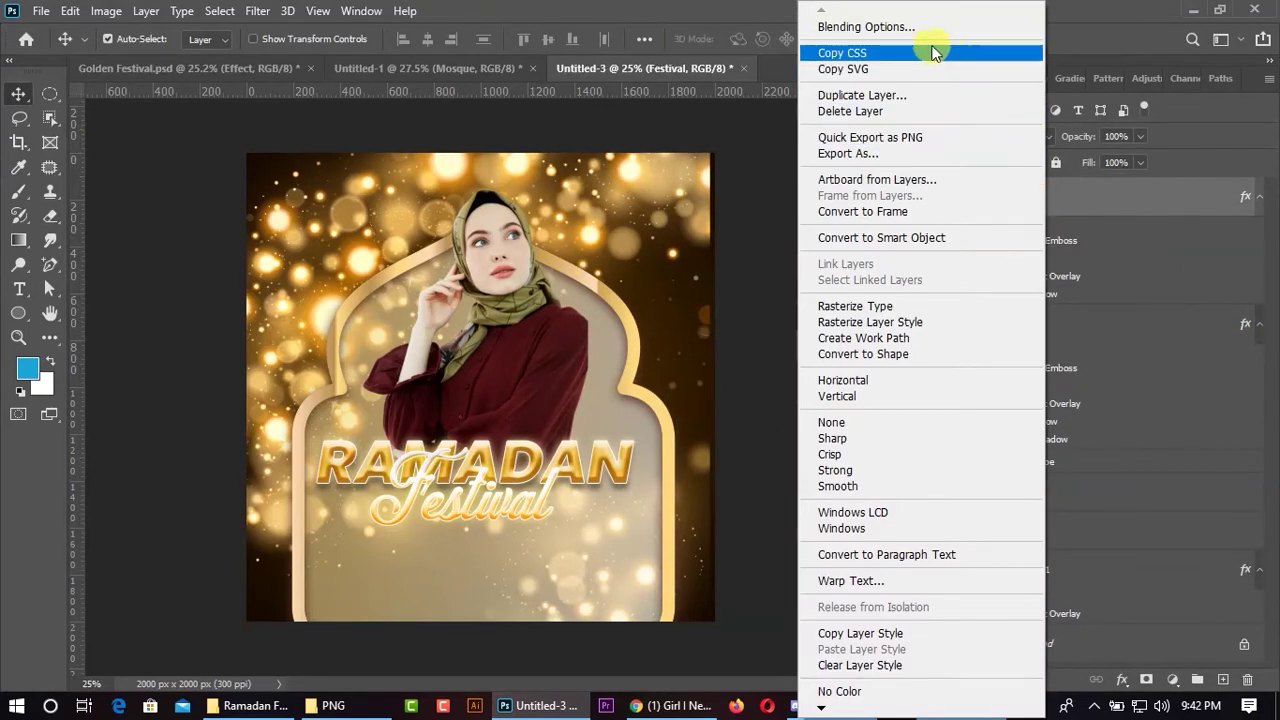
click(885, 27)
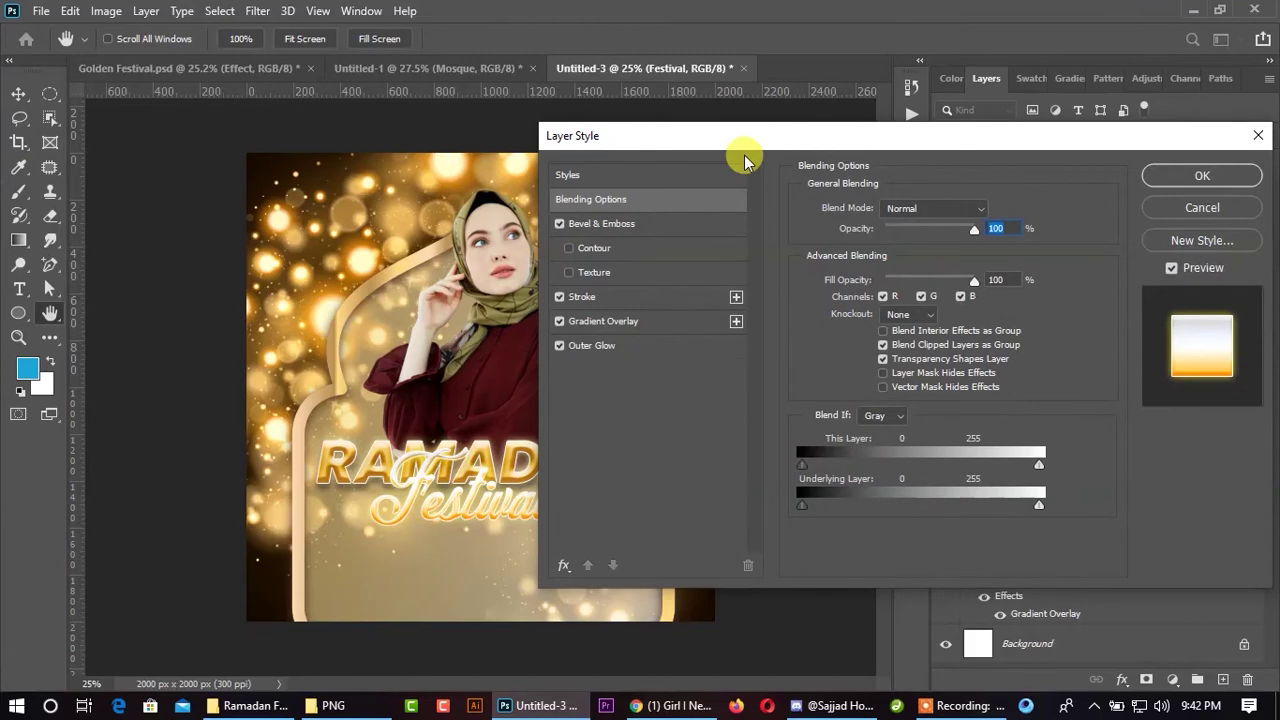
drag(742, 136, 820, 134)
click(682, 319)
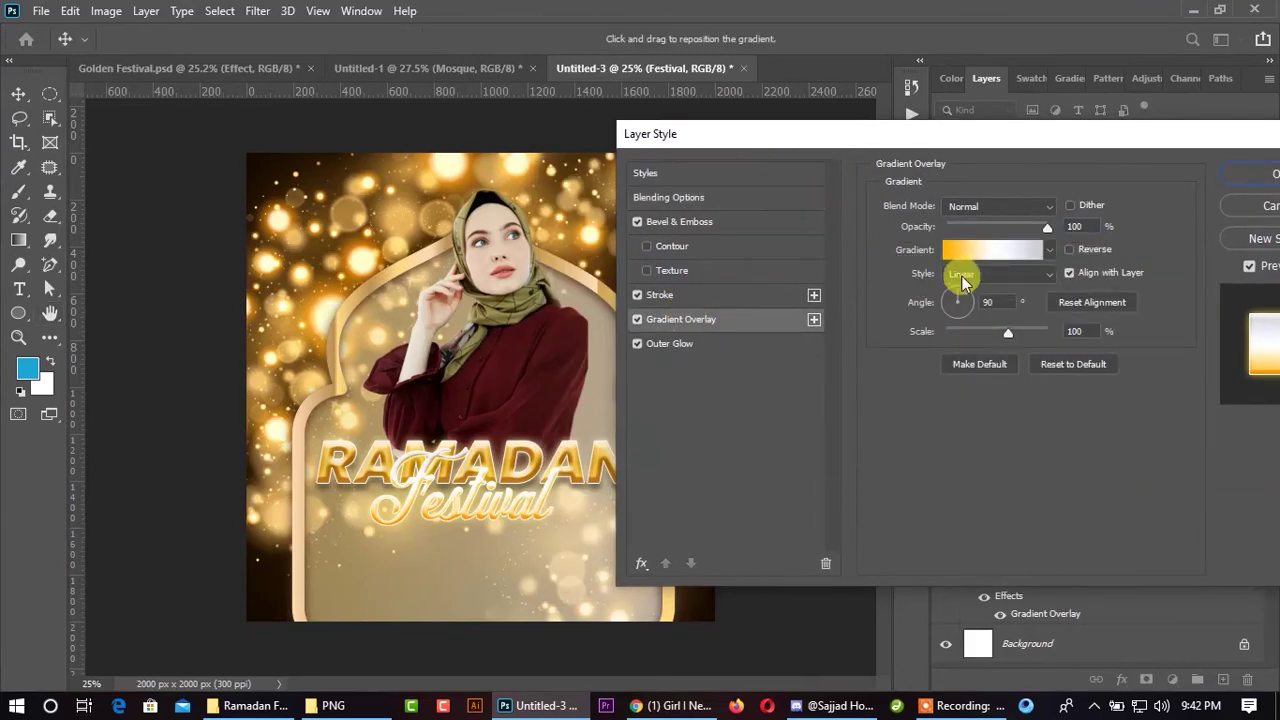
click(970, 250)
scroll(880, 370, down, 2)
scroll(877, 355, down, 3)
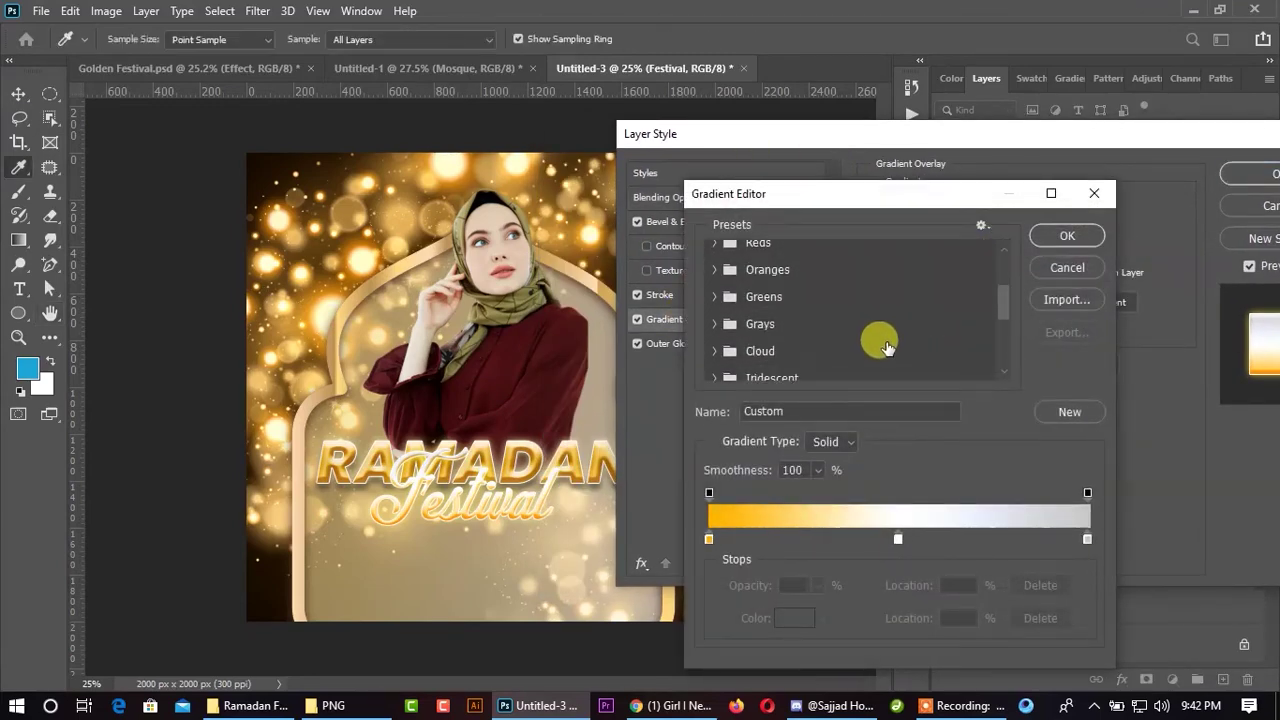
click(1067, 240)
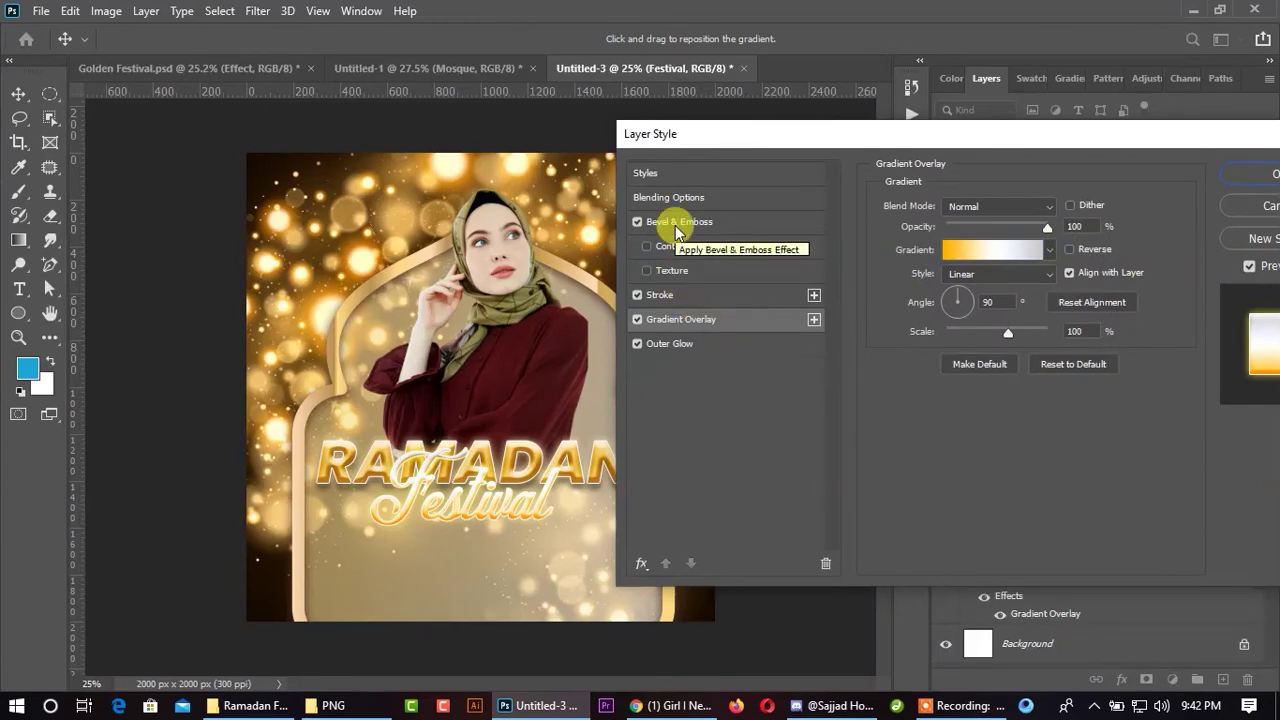
- Set Festival's bevel shadow to gold d6b669, weaken the highlight, and thin the stroke to 2 px
click(677, 224)
click(1077, 498)
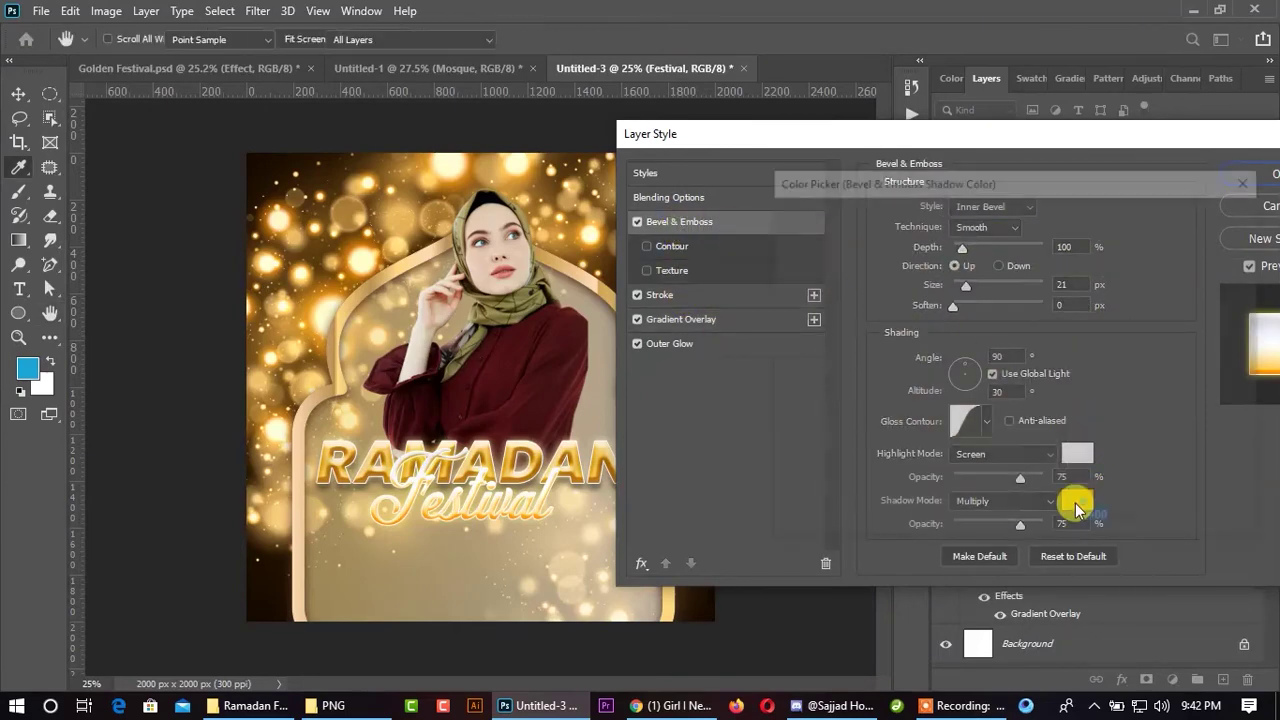
click(540, 447)
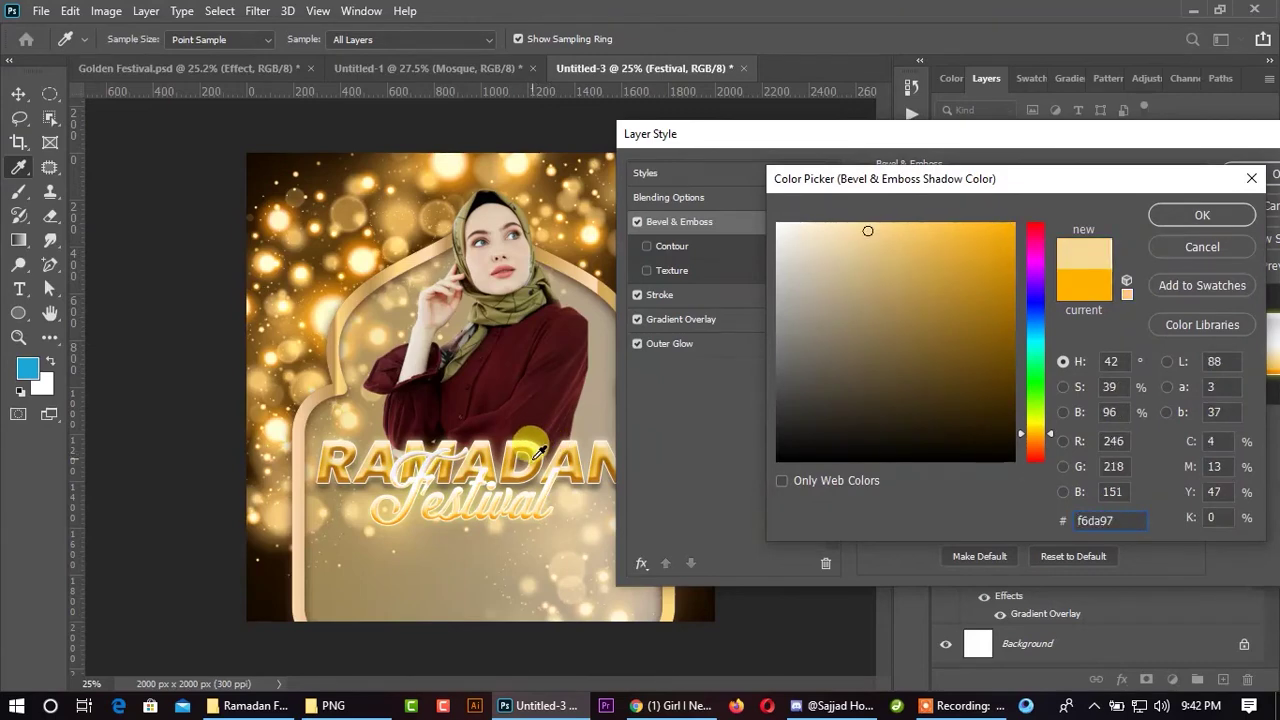
drag(891, 251, 899, 261)
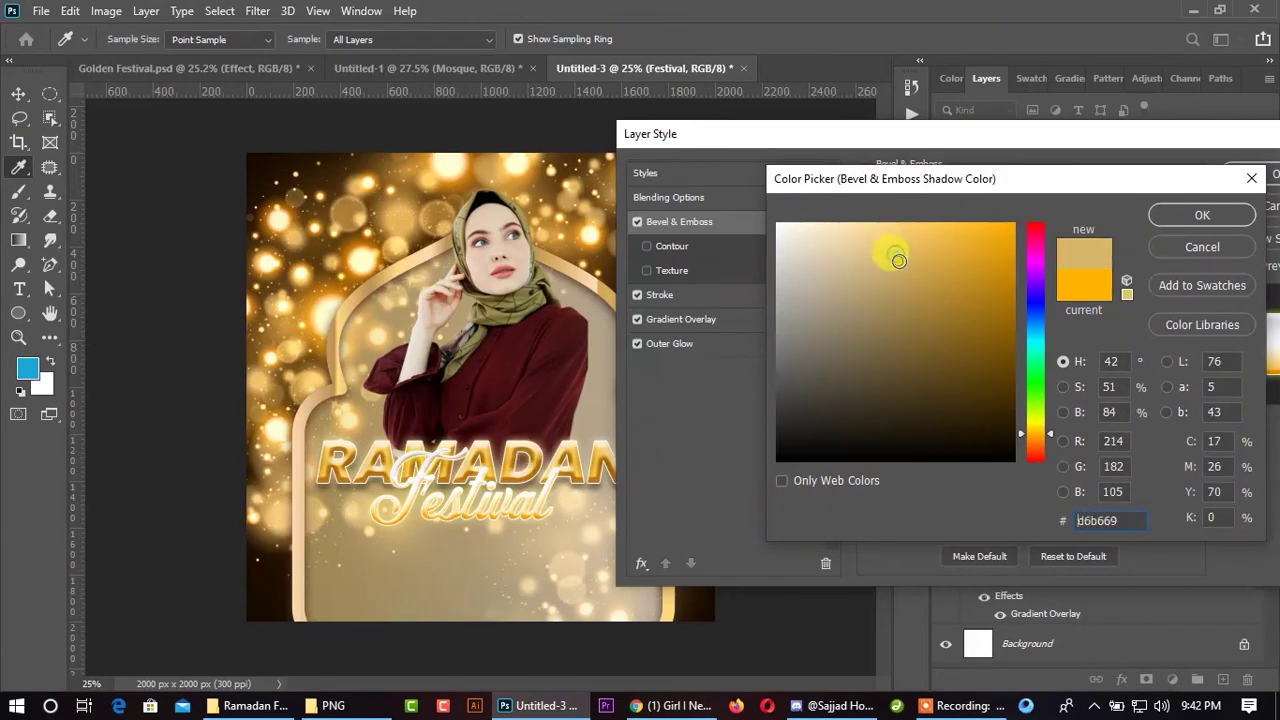
click(1185, 216)
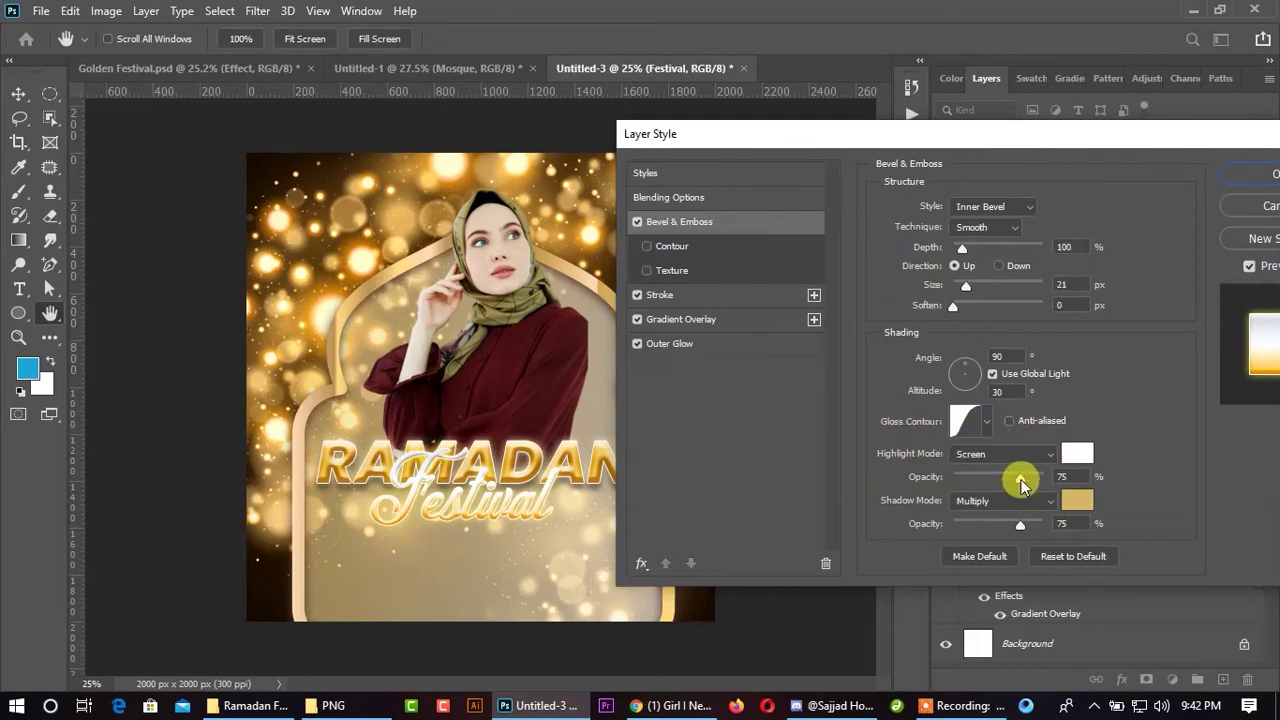
drag(1020, 482, 992, 484)
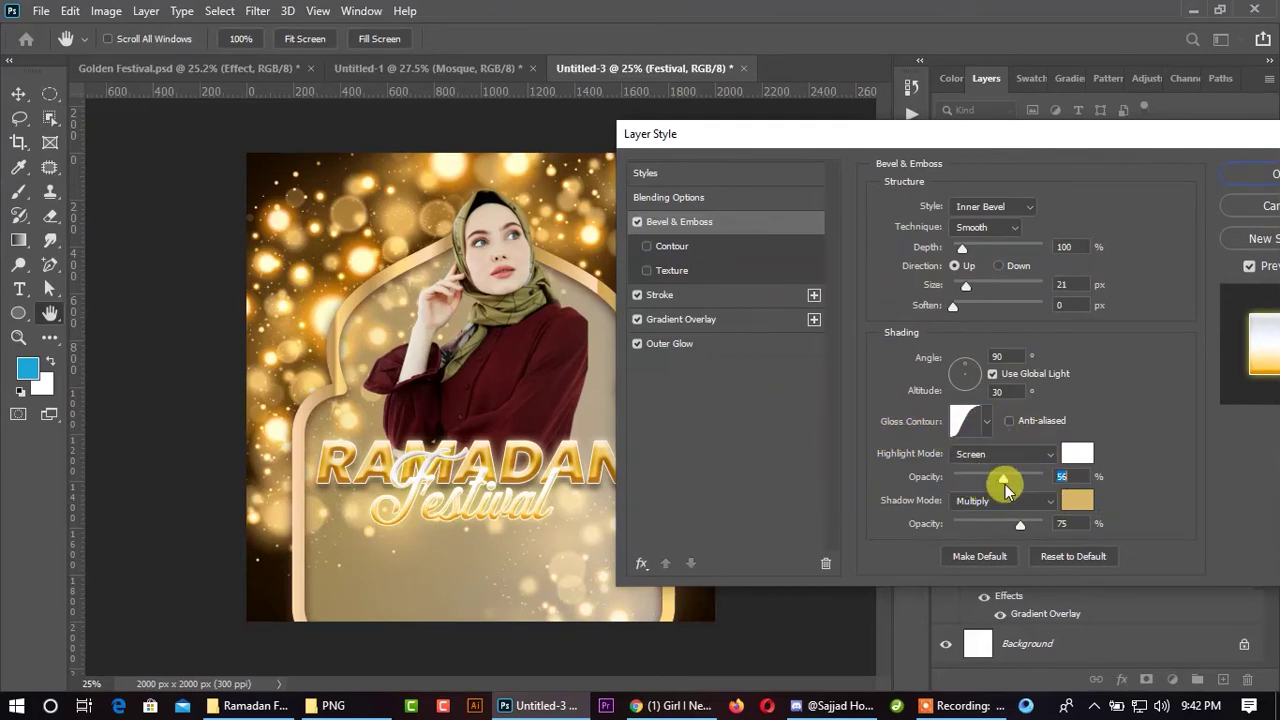
click(680, 296)
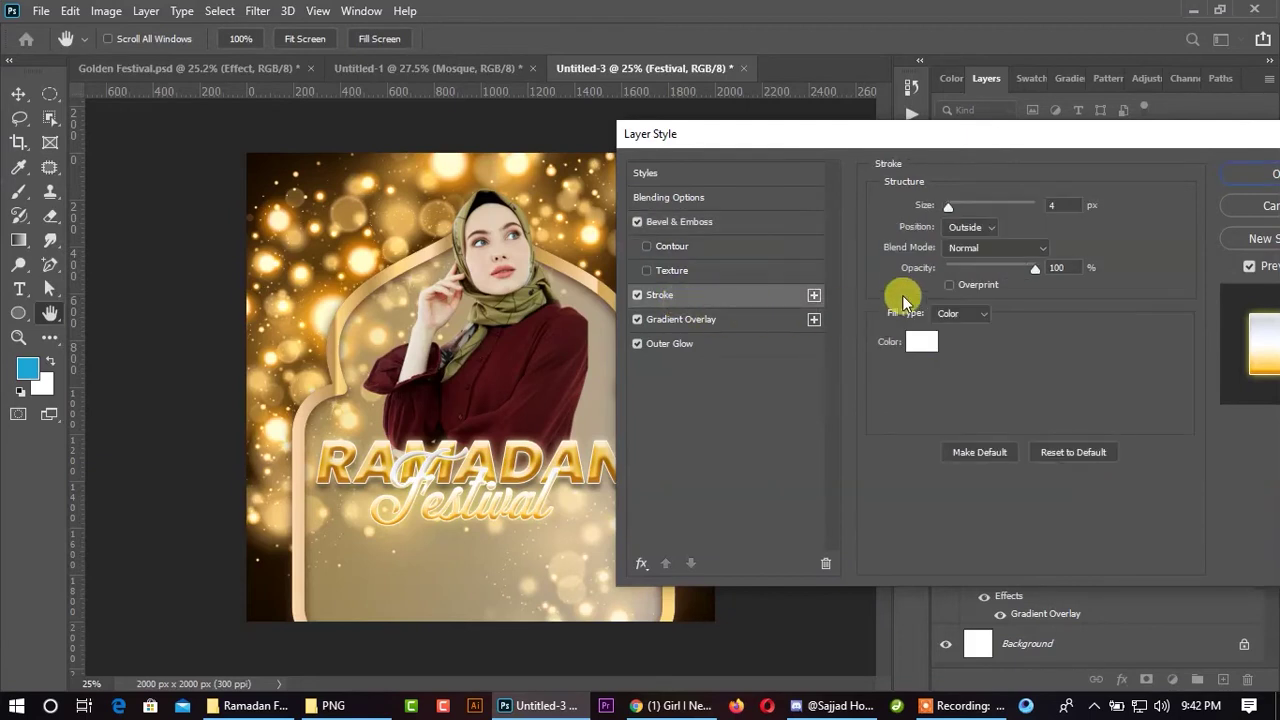
drag(950, 207, 928, 213)
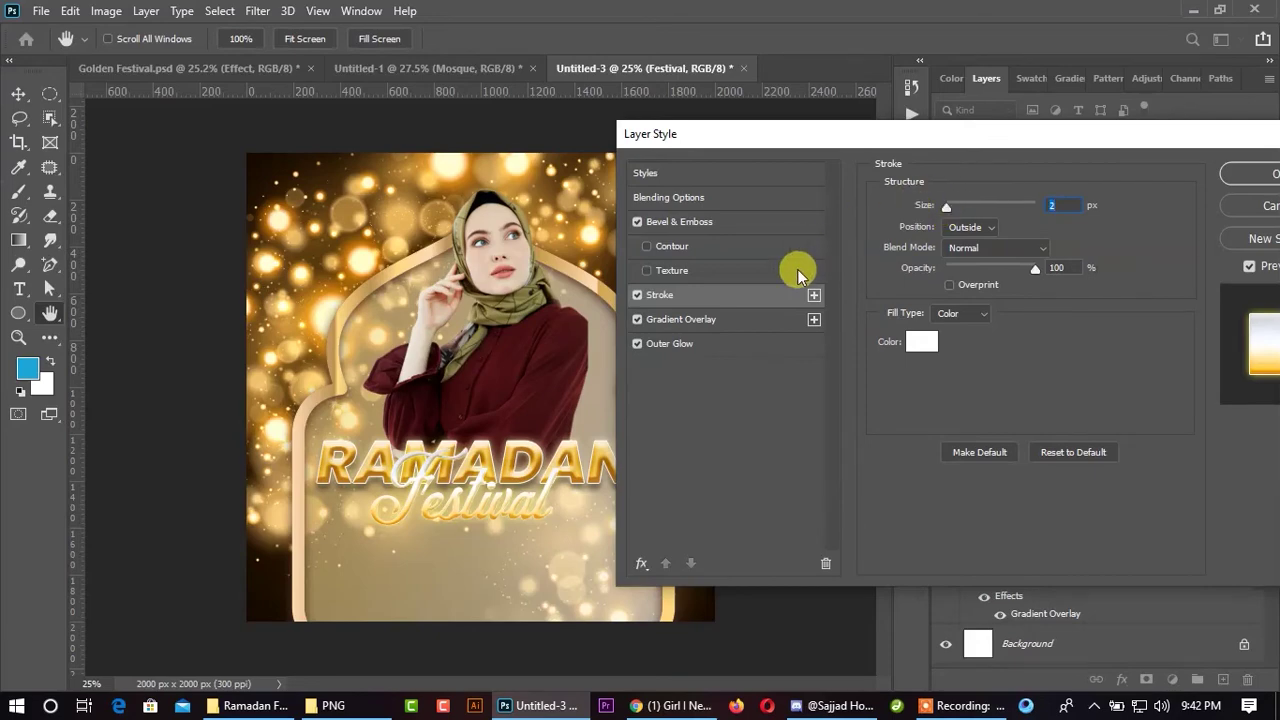
- Set Festival's Outer Glow colour to brown-gold c4995f and apply the style
click(718, 328)
click(705, 349)
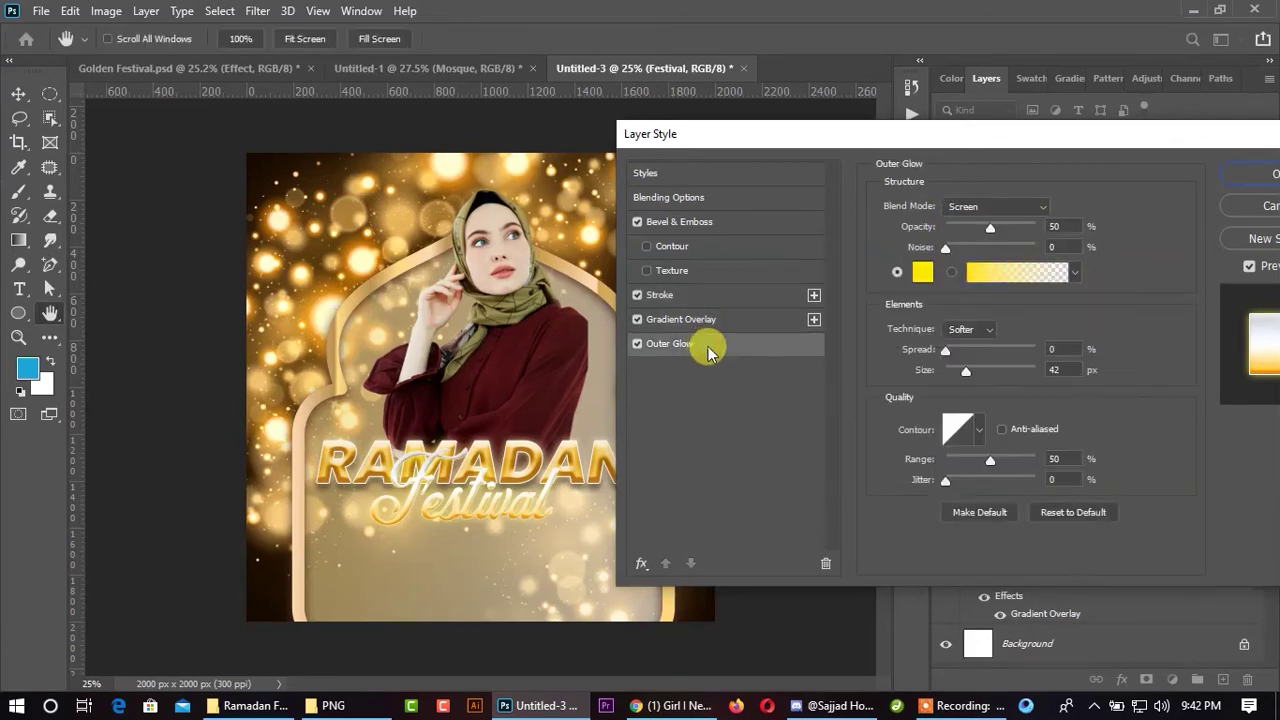
click(924, 270)
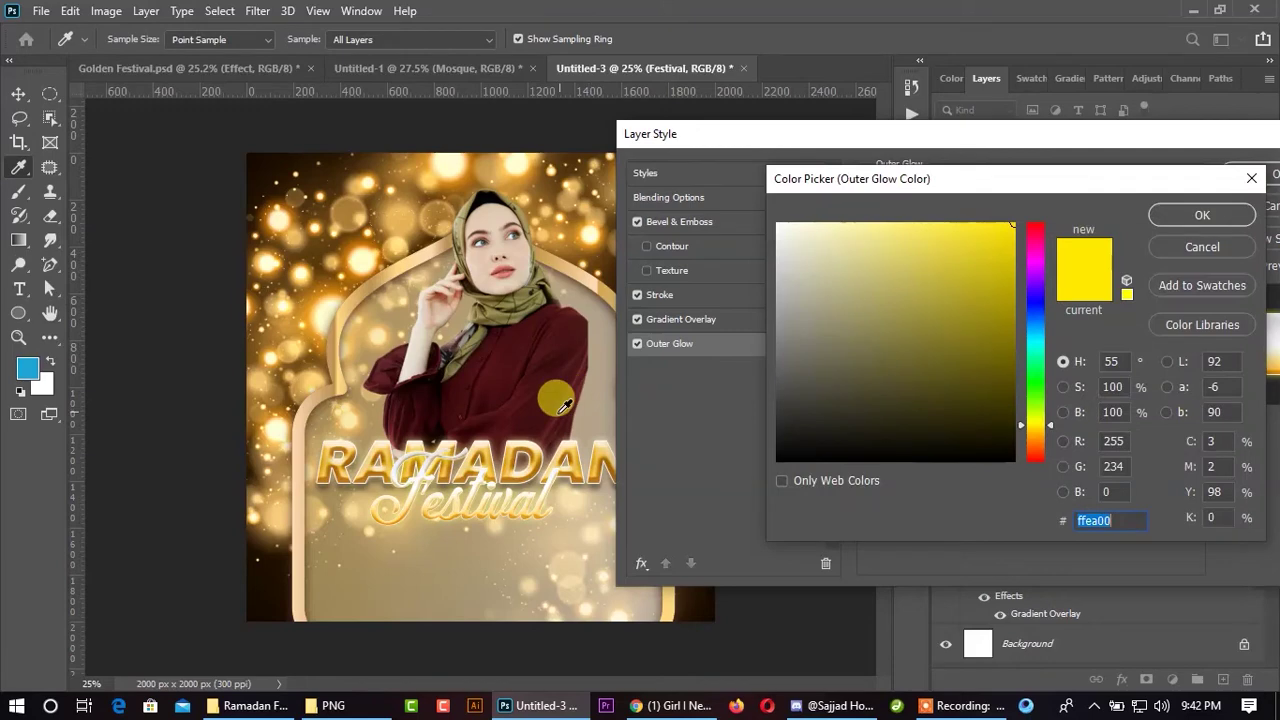
click(508, 436)
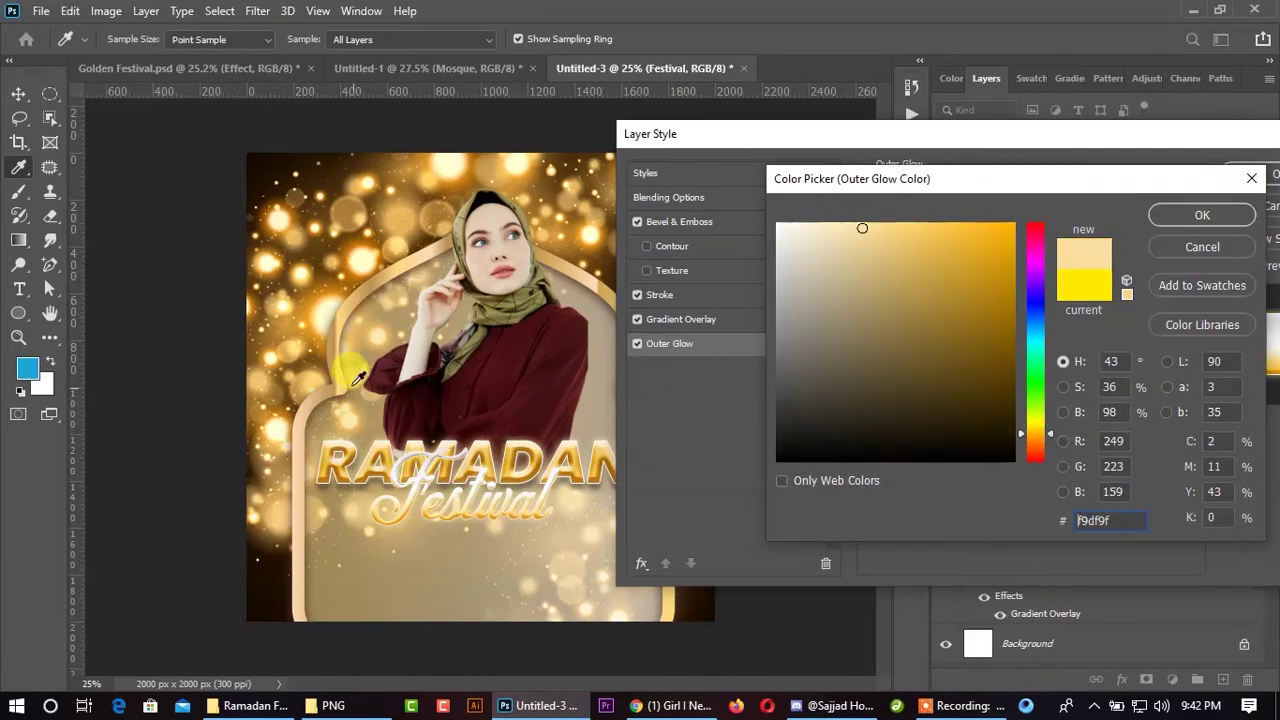
click(325, 340)
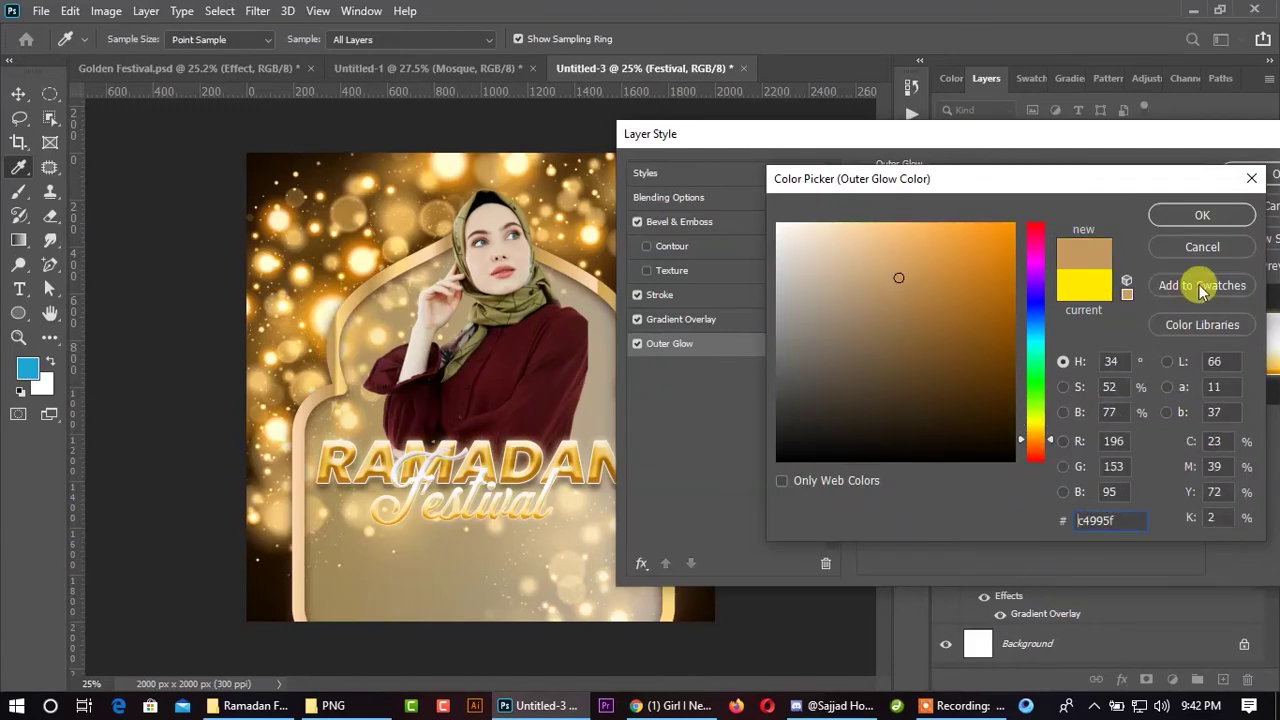
click(1202, 215)
drag(1124, 138, 1043, 140)
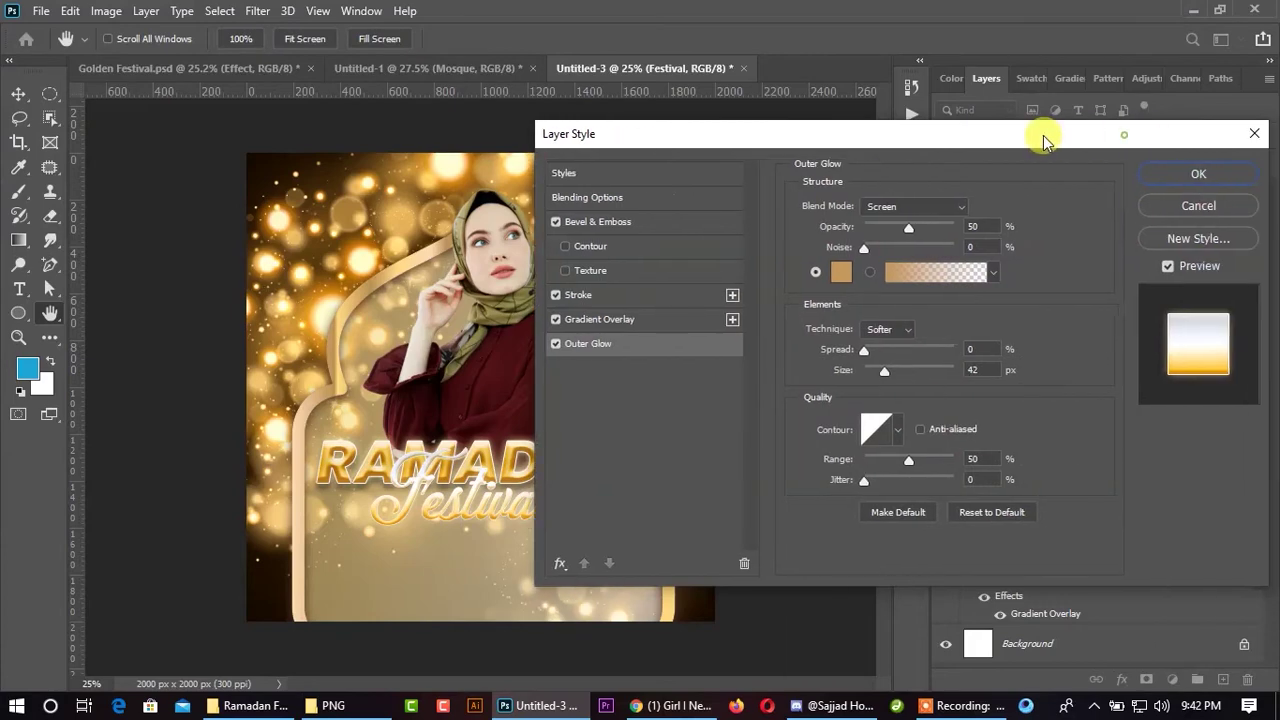
click(1198, 174)
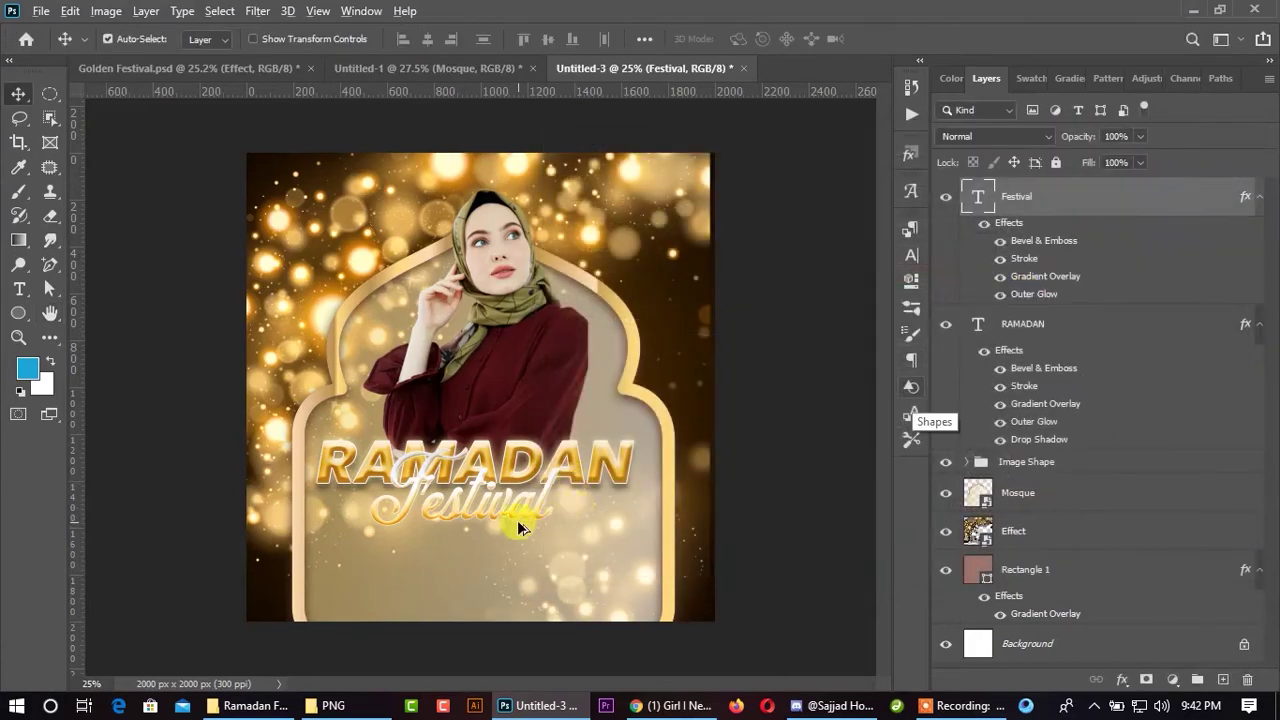
- Nudge the Festival text slightly higher and review its Outer Glow settings
scroll(530, 505, down, 2)
drag(526, 515, 512, 488)
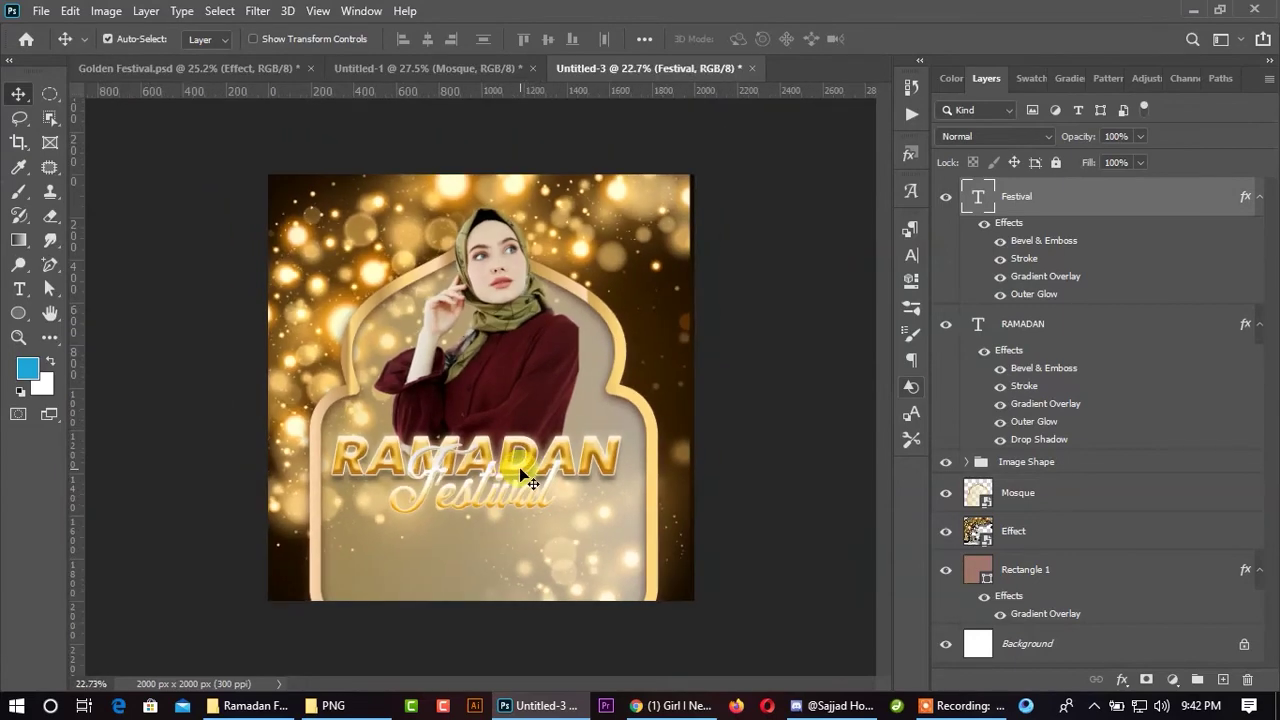
scroll(488, 500, up, 1)
scroll(478, 537, up, 1)
scroll(478, 537, down, 1)
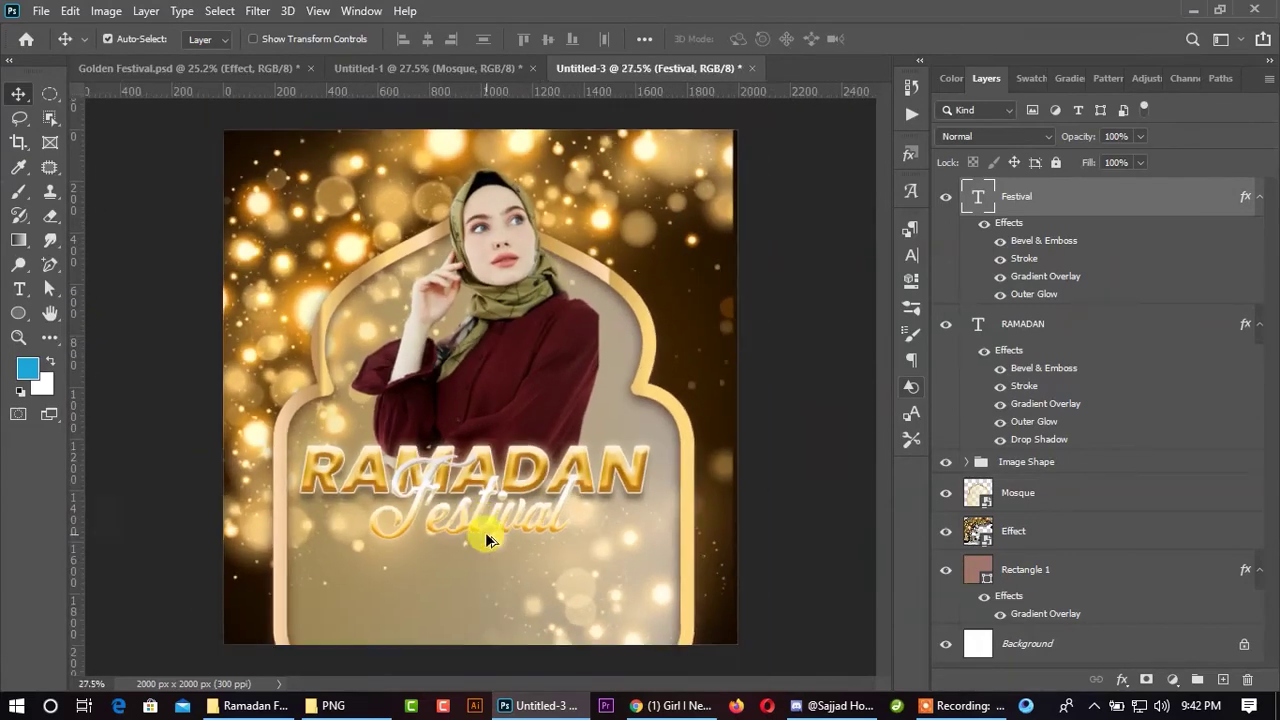
scroll(505, 537, down, 1)
right_click(982, 262)
click(923, 30)
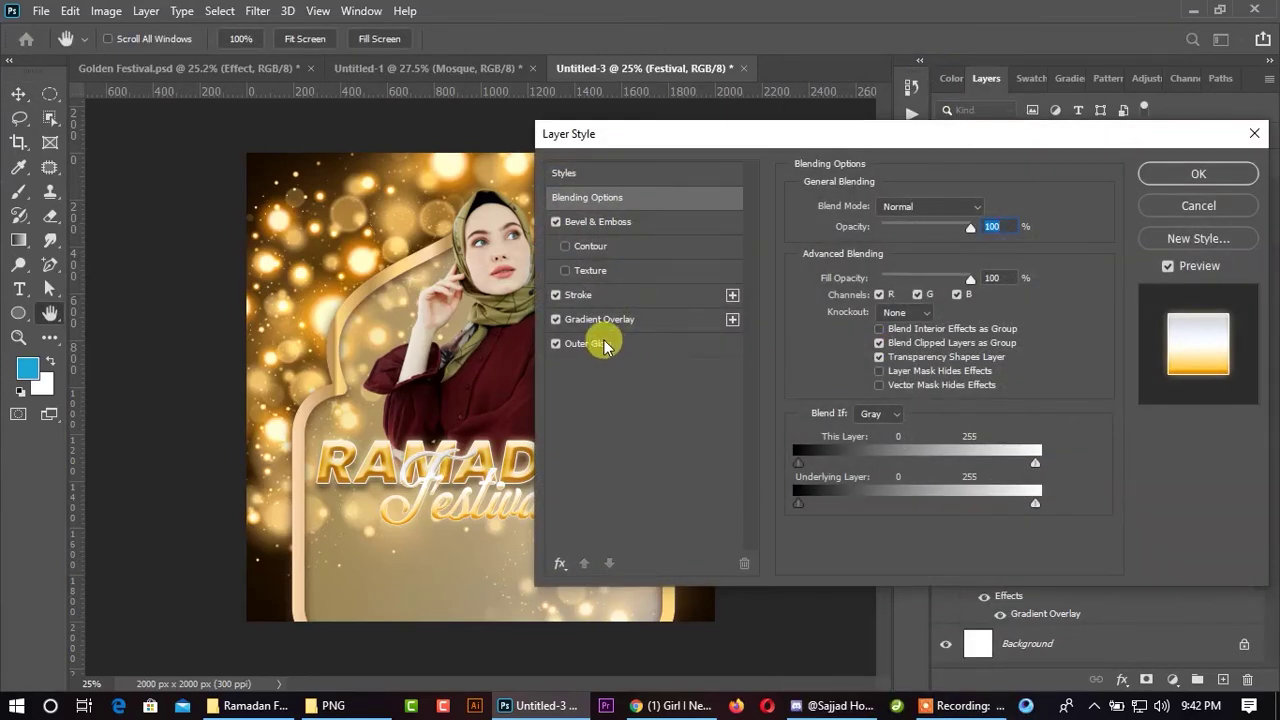
click(588, 343)
click(1178, 217)
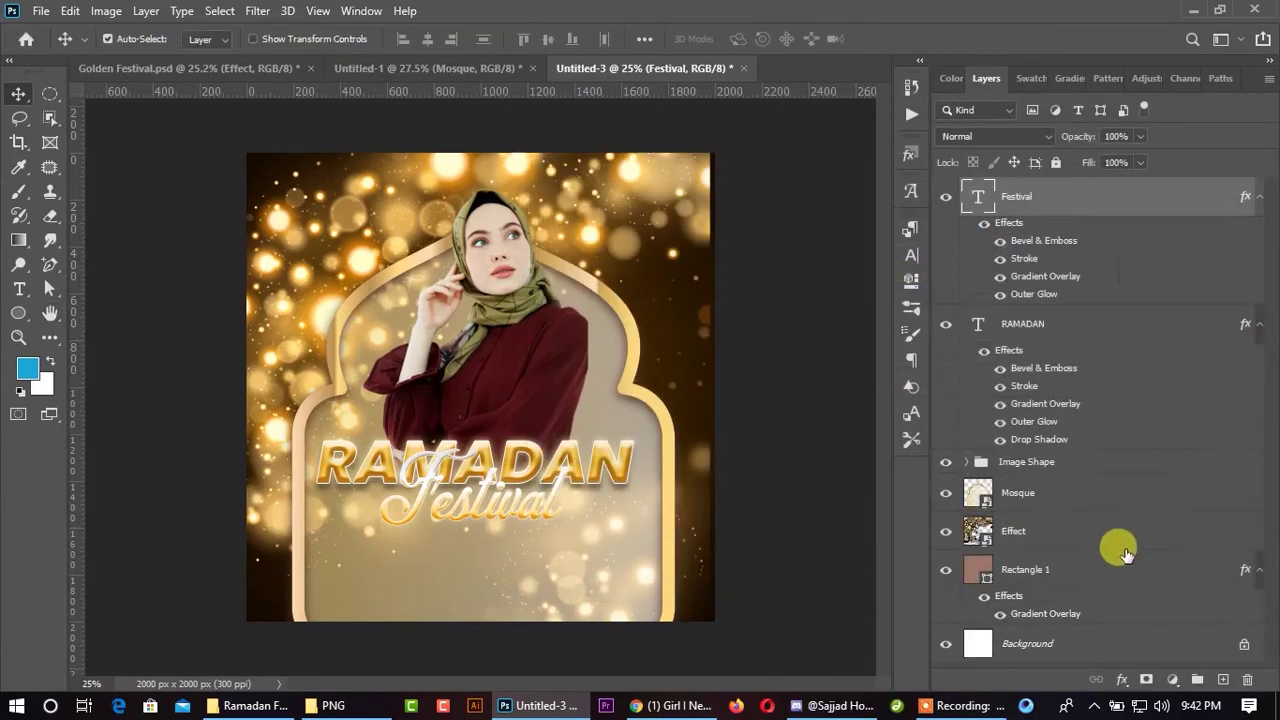
- Add a Festival drop shadow: 35% opacity, 13 px distance, 29 px size
click(1122, 679)
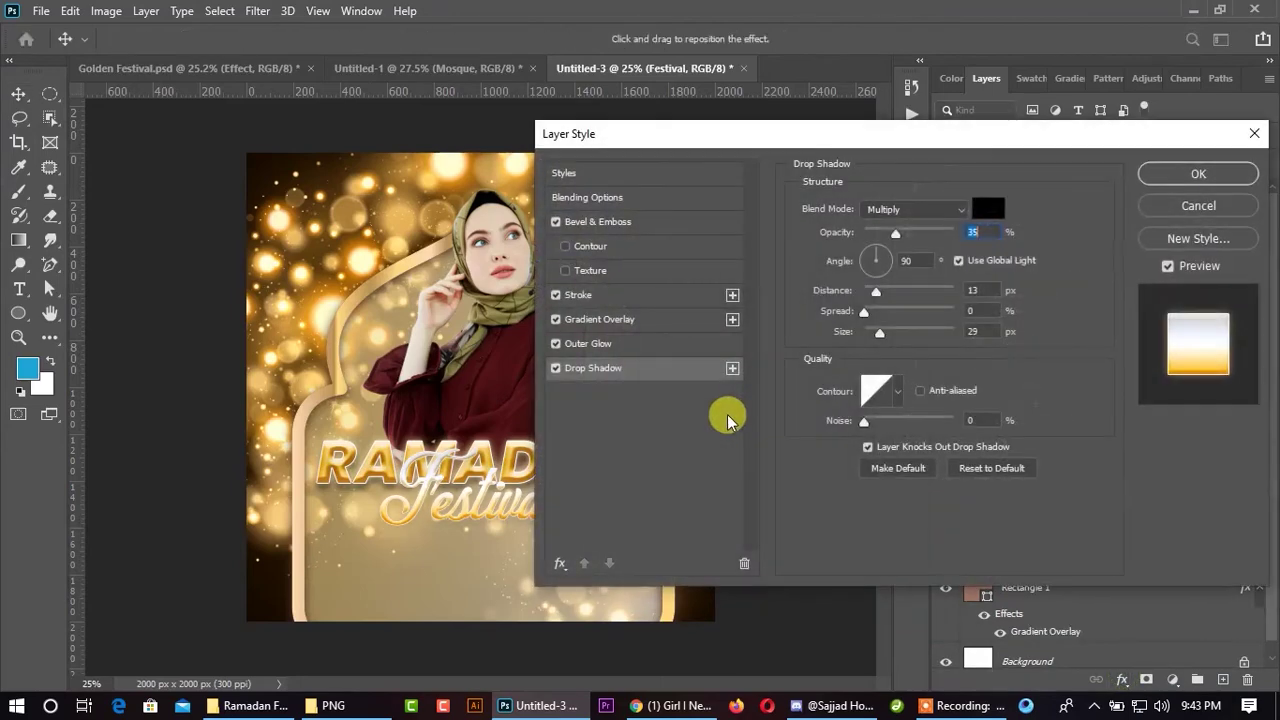
click(1224, 172)
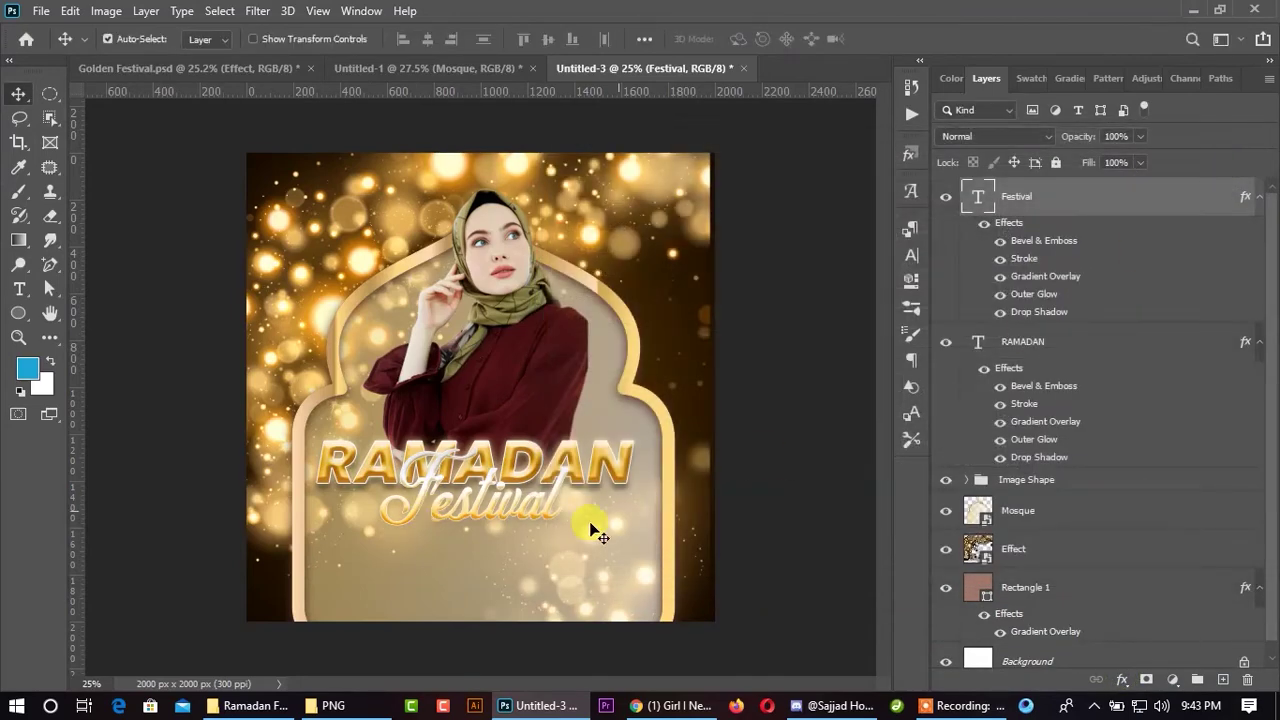
scroll(575, 463, down, 1)
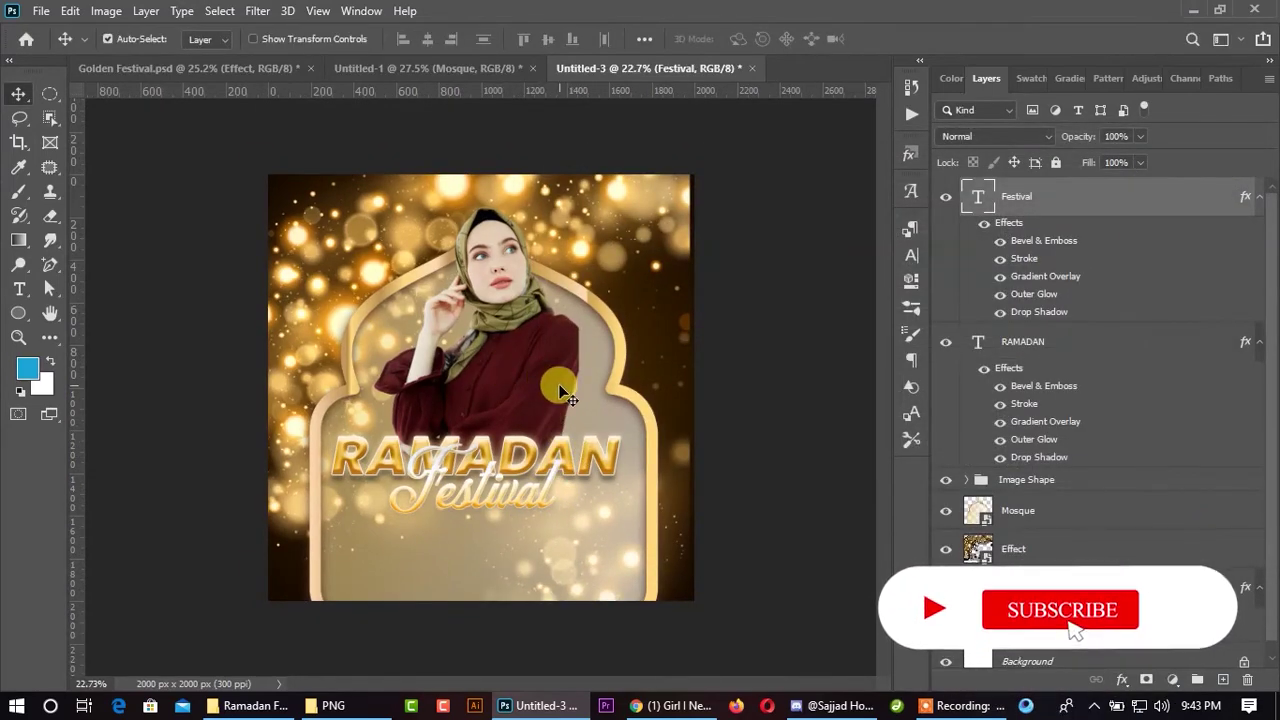
click(437, 67)
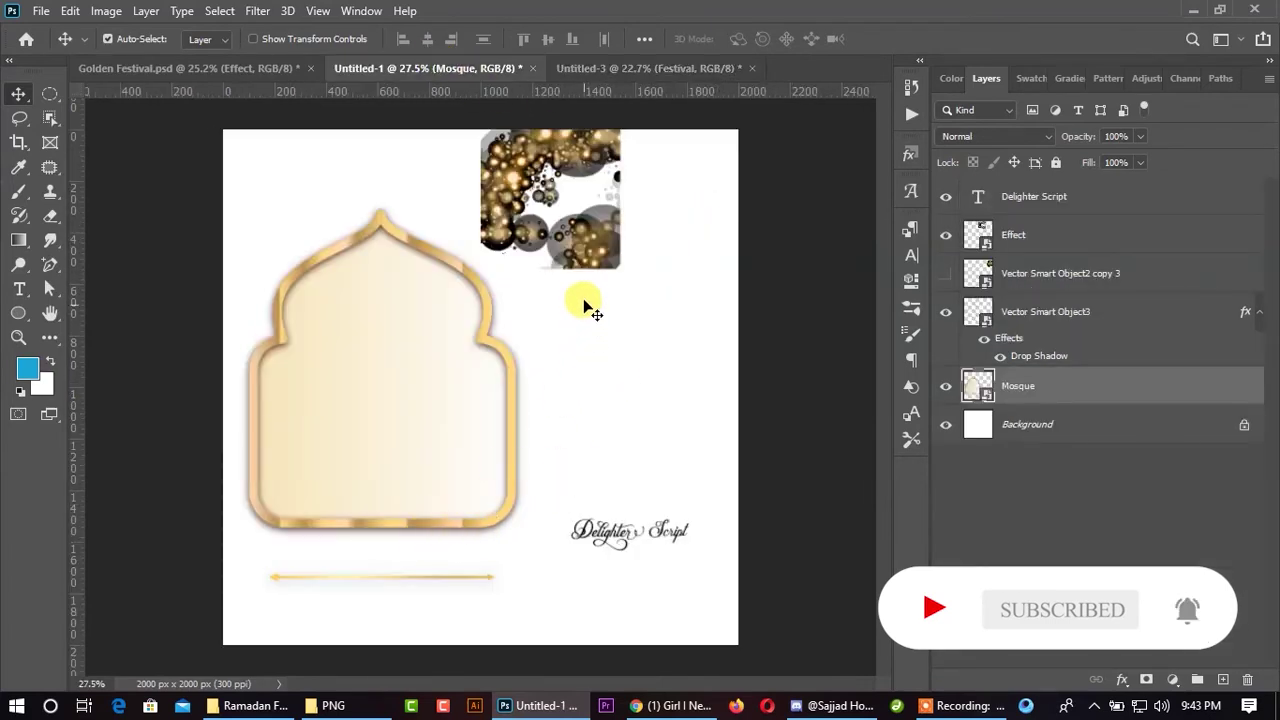
- Reveal the hidden Vector Smart Object2 copy 3 lantern layer and move it into place
click(1015, 276)
click(946, 275)
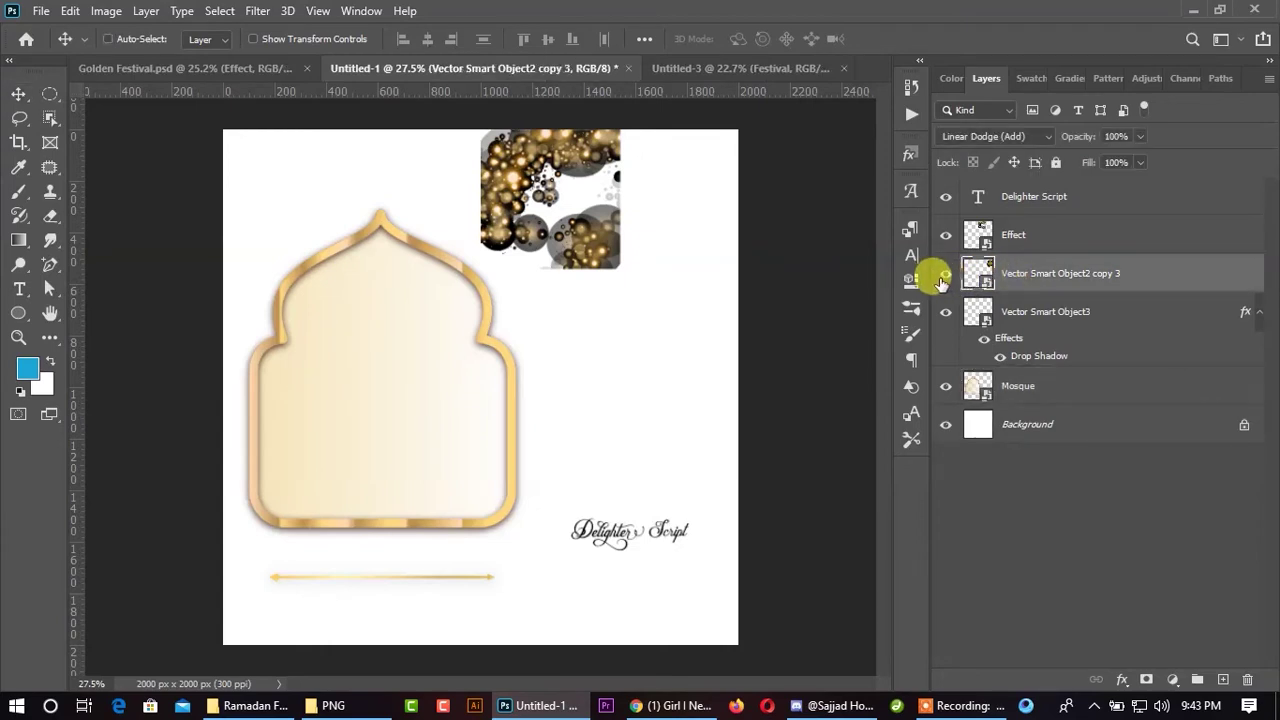
key(ctrl+t)
drag(723, 186, 651, 323)
click(909, 38)
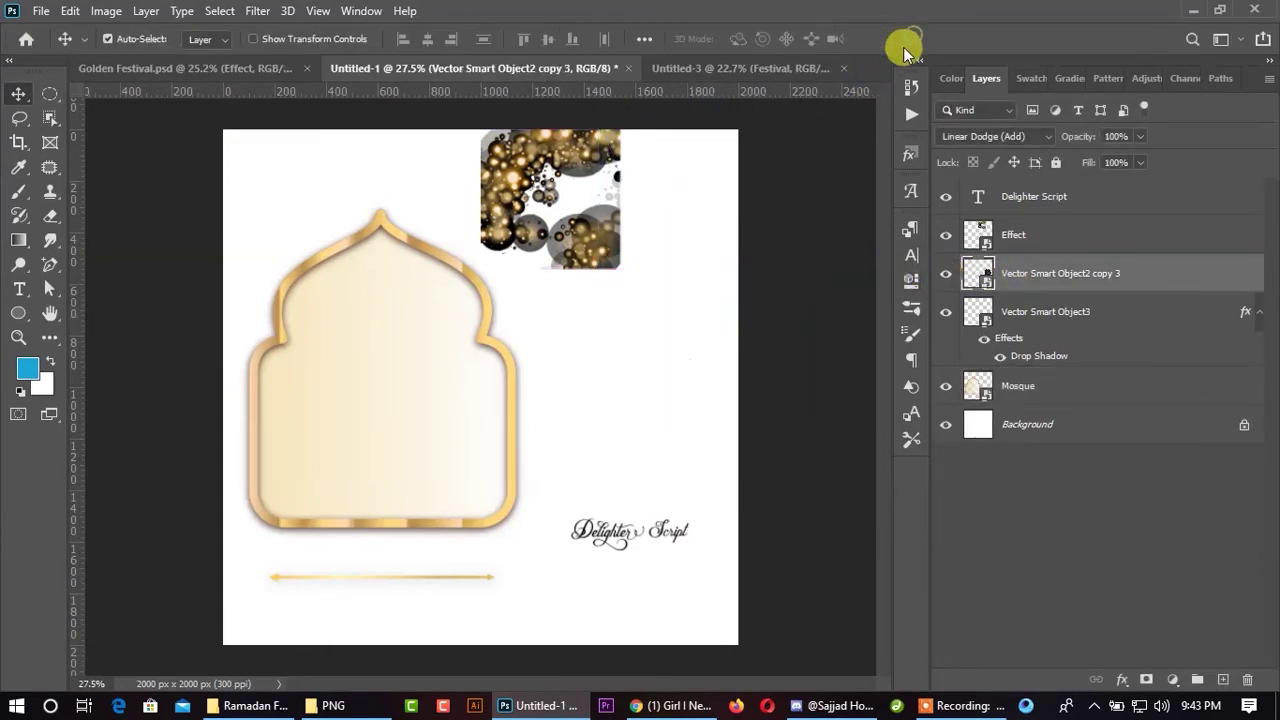
- Reposition the lantern over the mosque arch frame and carry it onto the bokeh image
drag(660, 255, 650, 292)
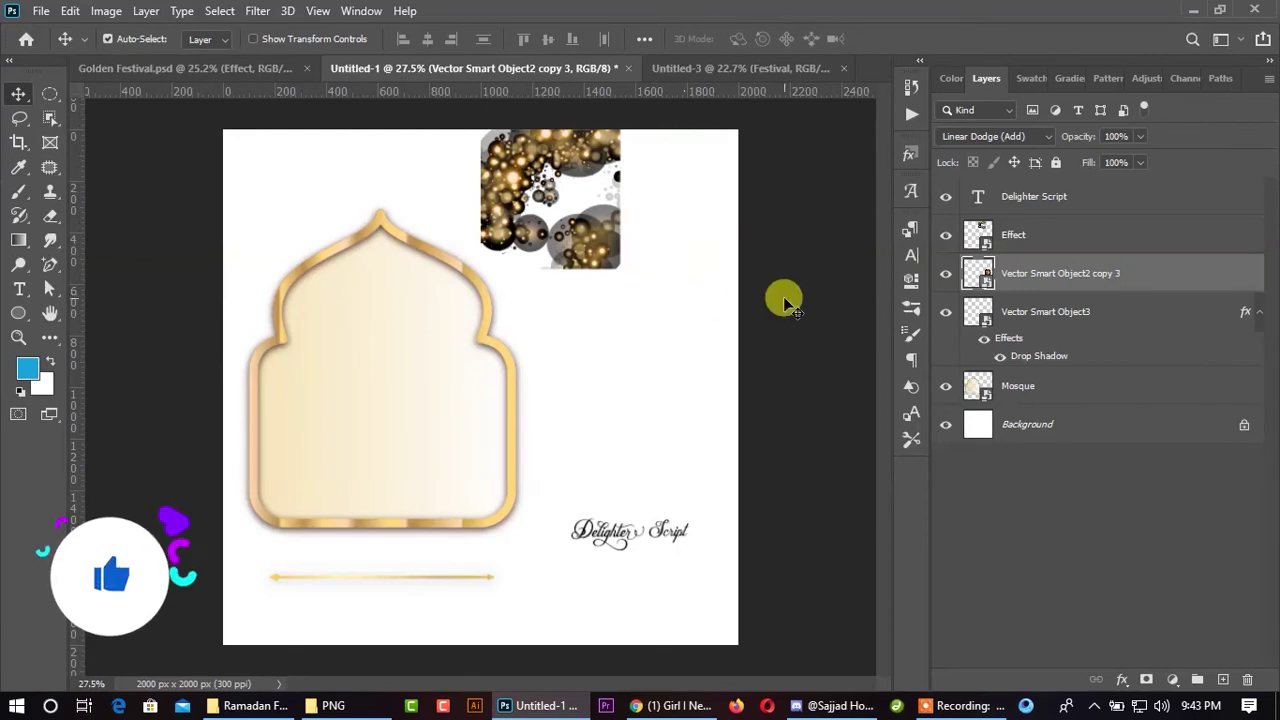
key(ctrl+t)
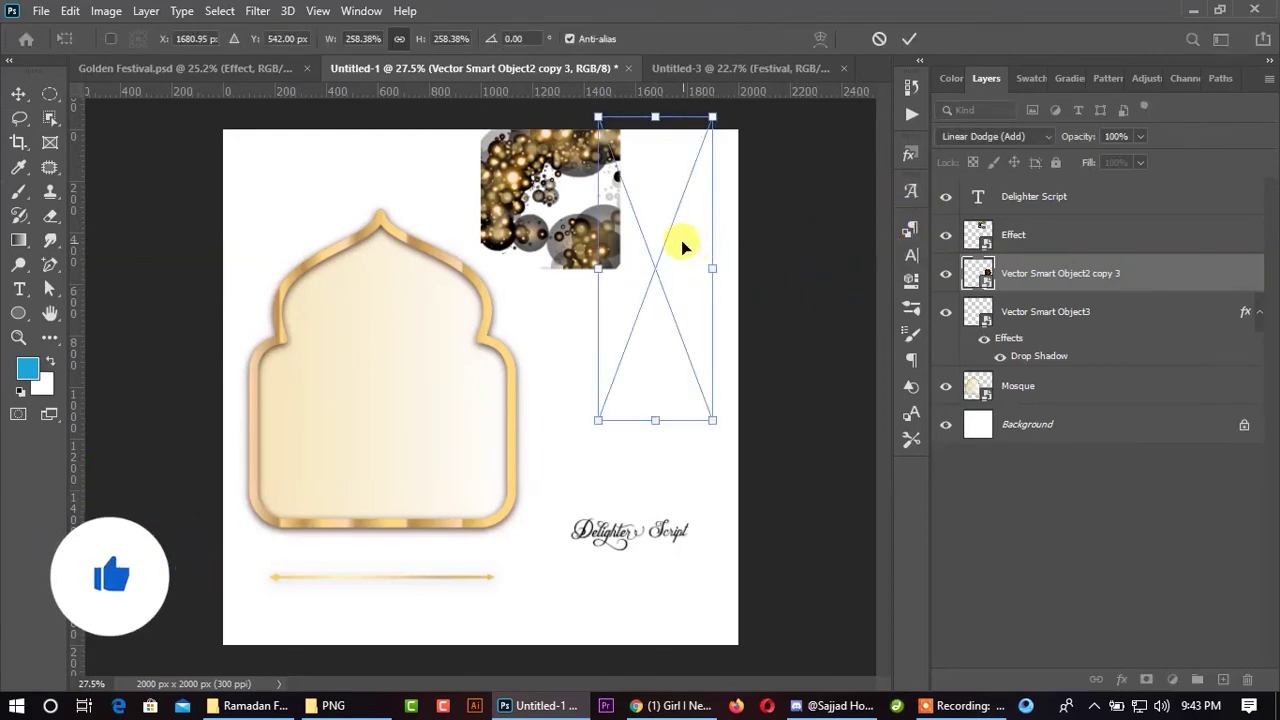
drag(681, 240, 503, 343)
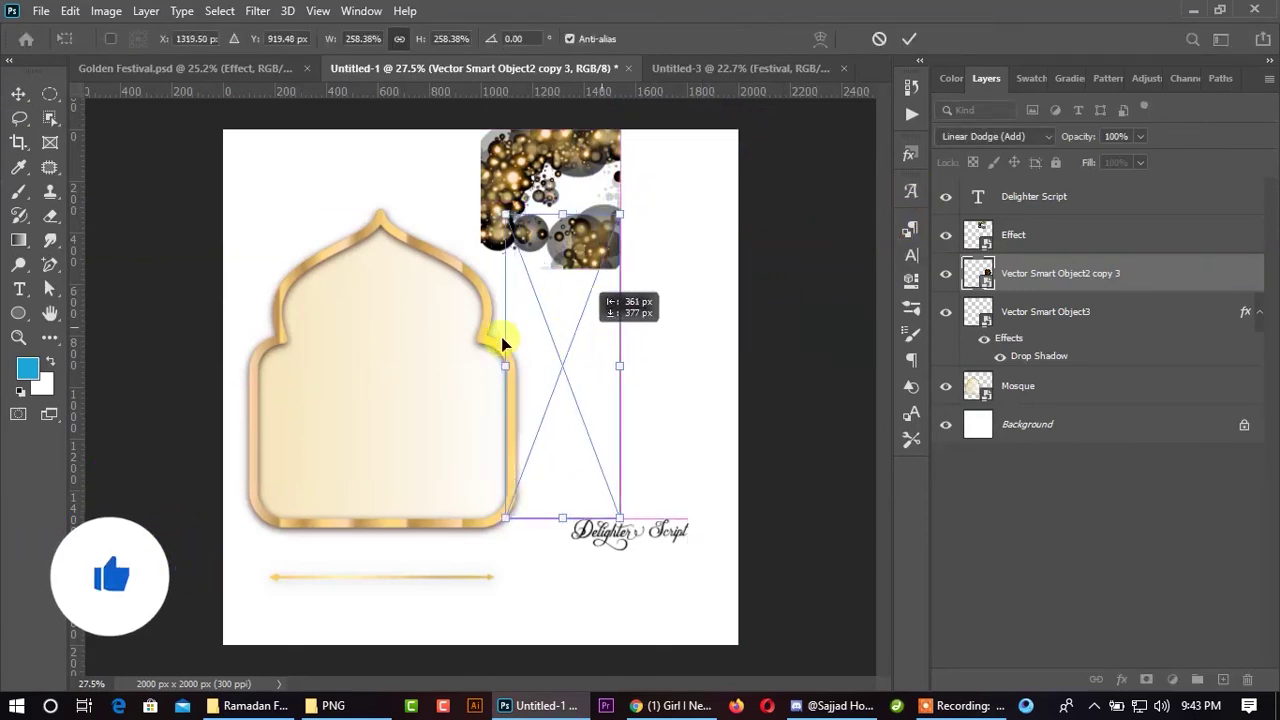
drag(503, 343, 364, 331)
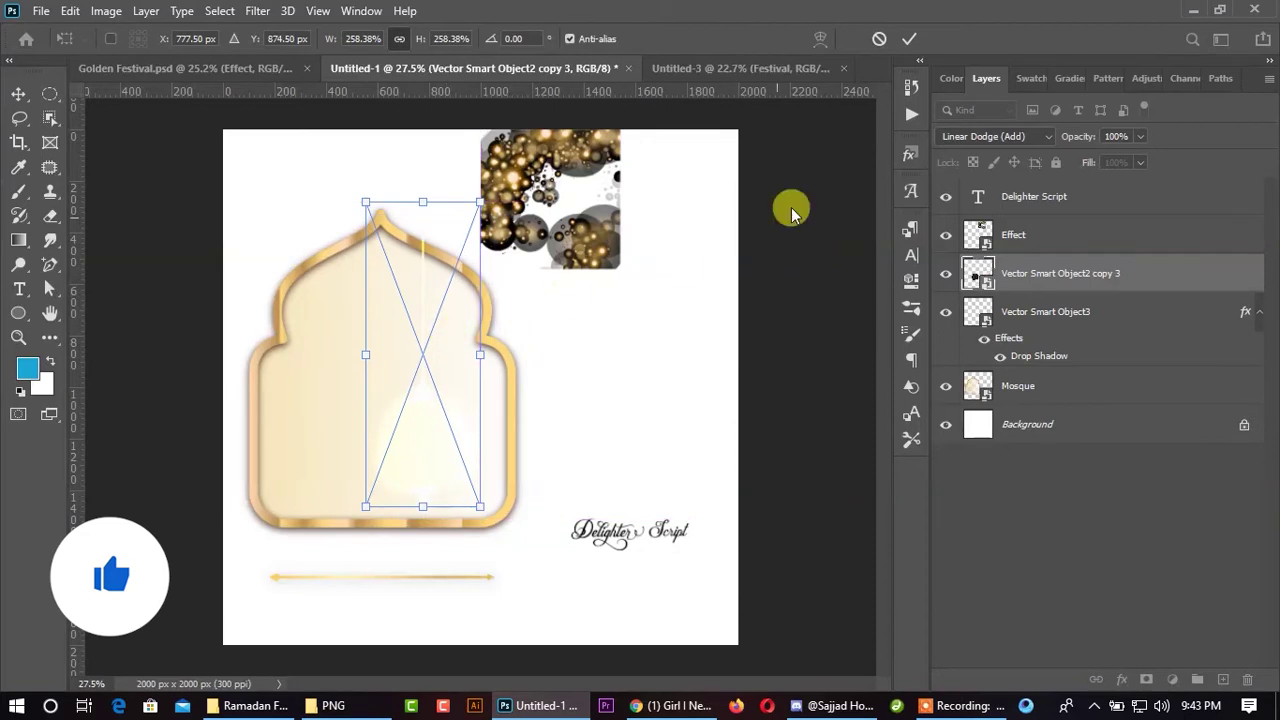
click(907, 38)
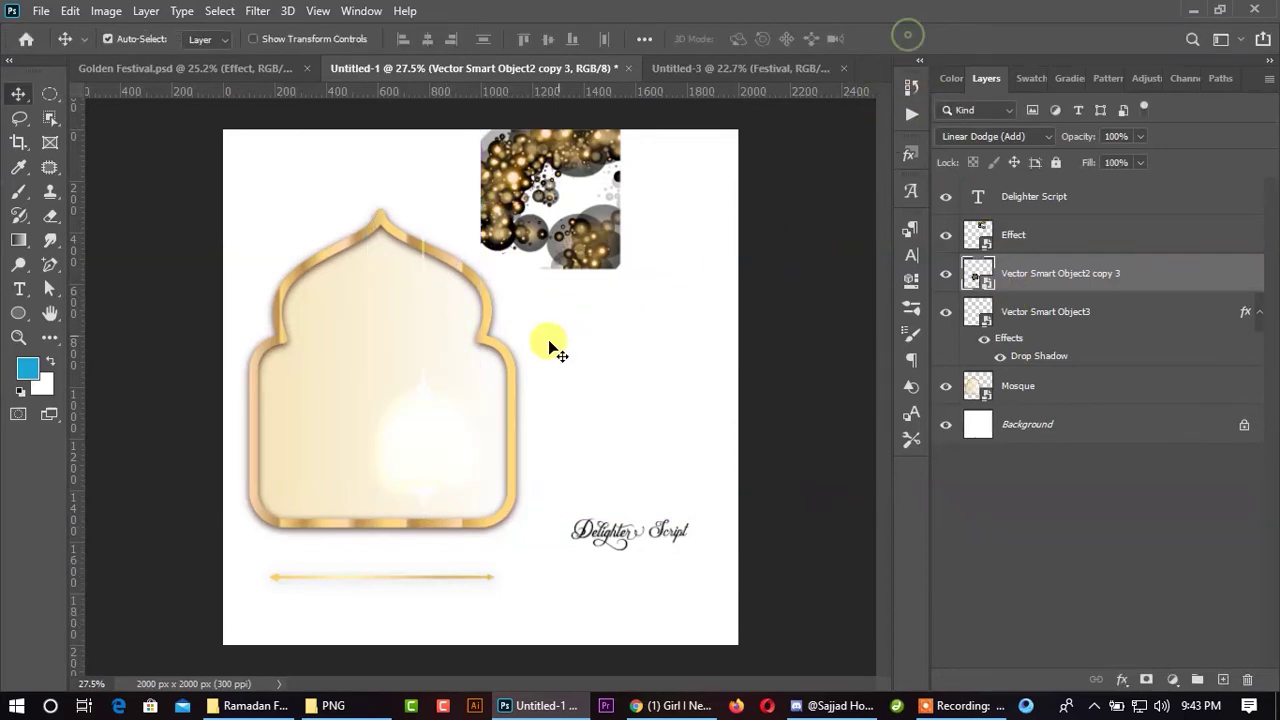
key(ctrl+plus)
drag(409, 434, 609, 209)
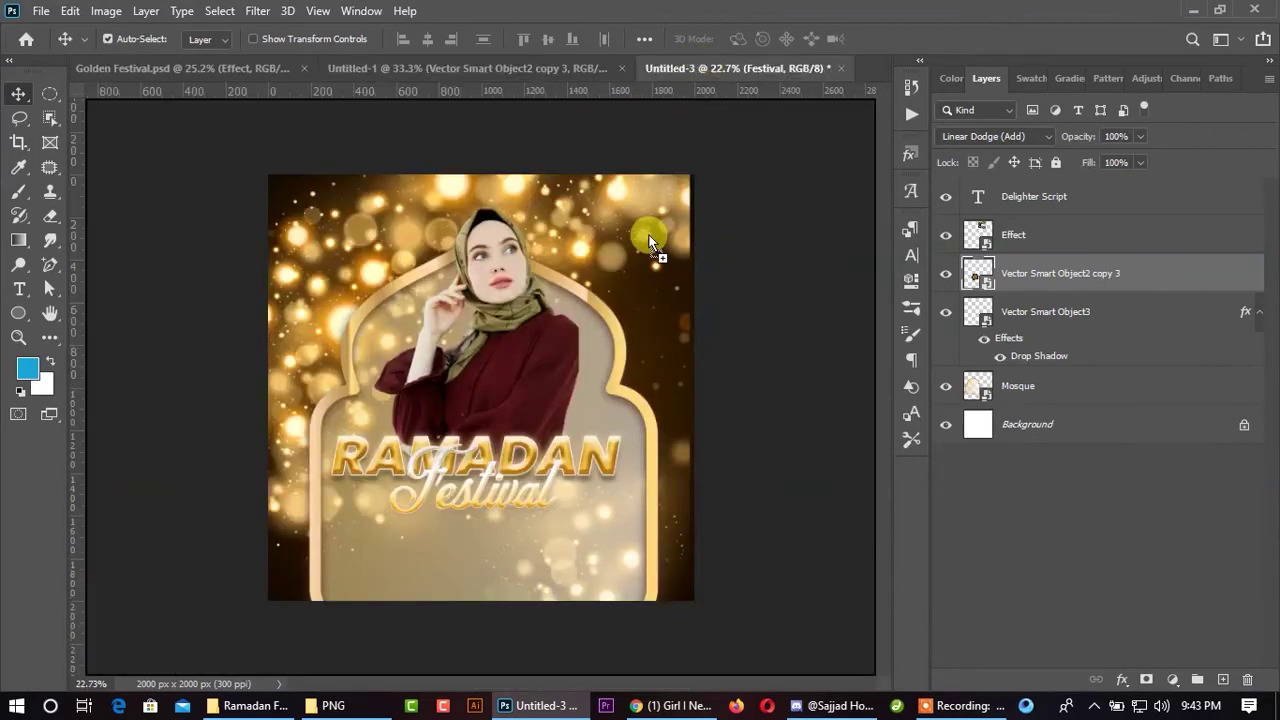
- Drop the gold lantern into the Untitled-3 poster and set it at the top right beside the arch
drag(686, 72, 652, 252)
key(ctrl+t)
mouse_move(670, 336)
mouse_down()
mouse_move(676, 318)
mouse_move(680, 341)
mouse_up()
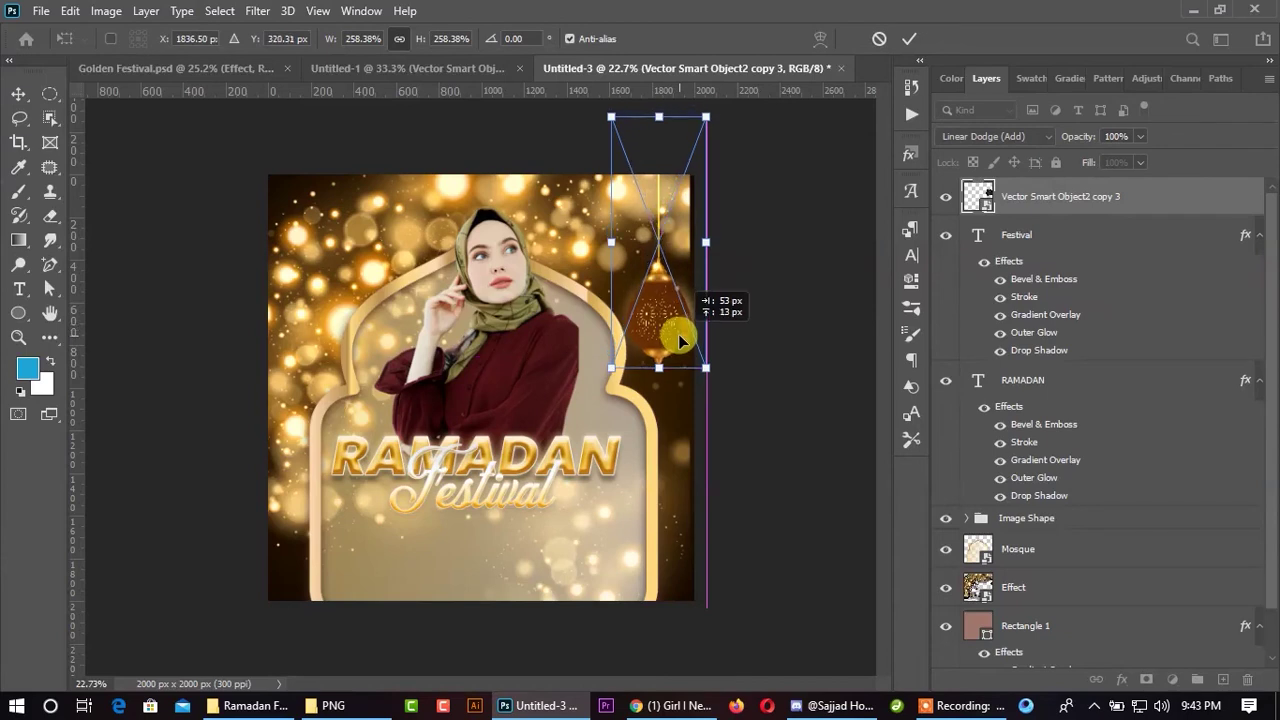
click(905, 40)
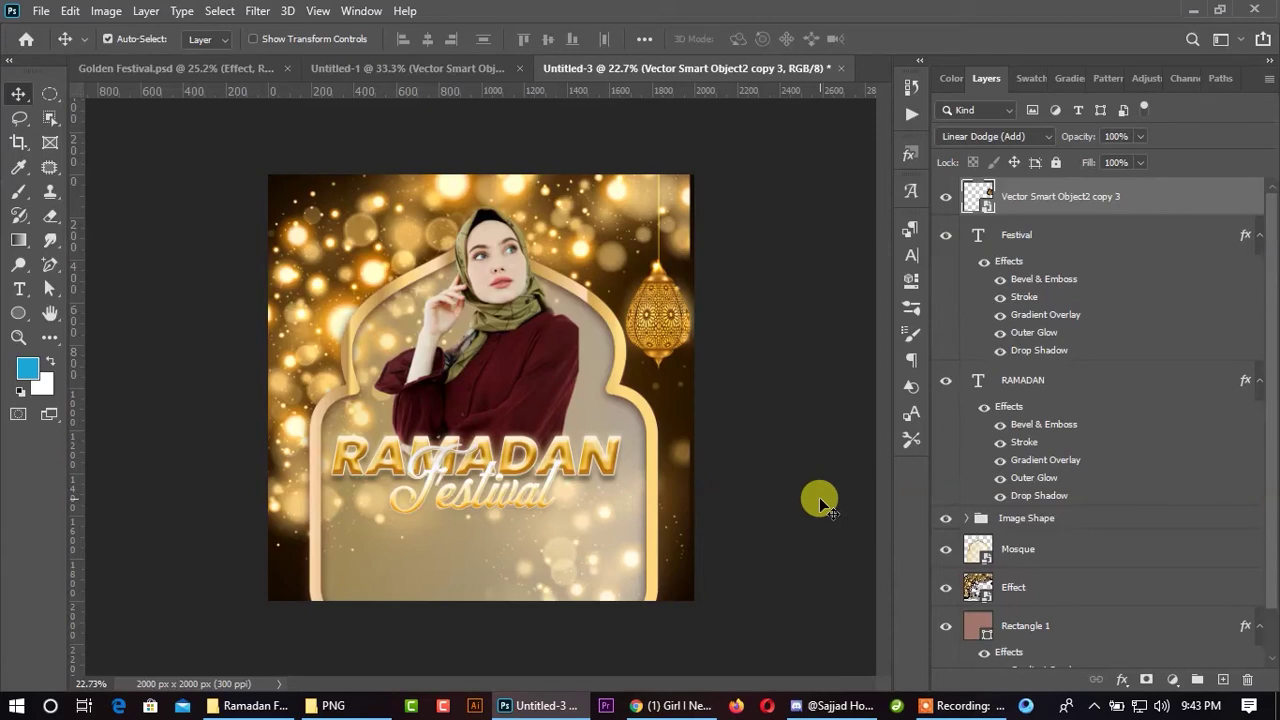
scroll(1020, 551, down, 2)
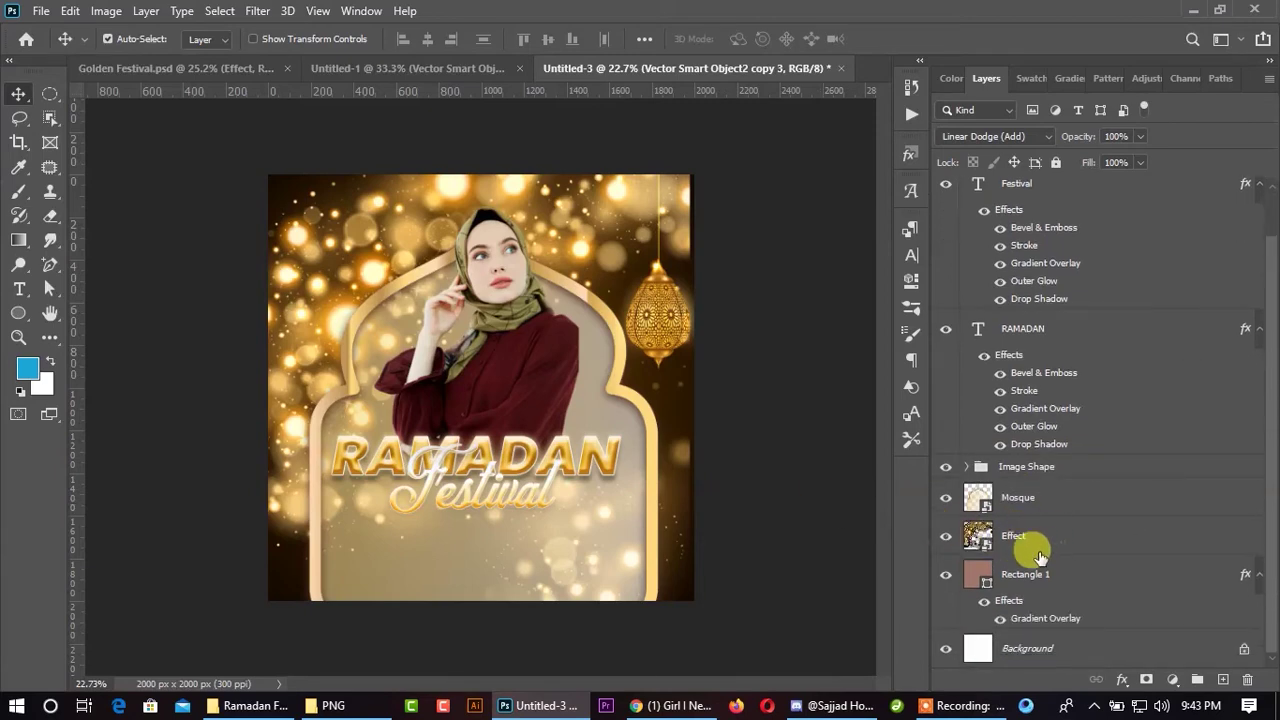
- Alt-drag three lantern copies across the poster's top at staggered heights, raising one near the woman's head
click(1026, 515)
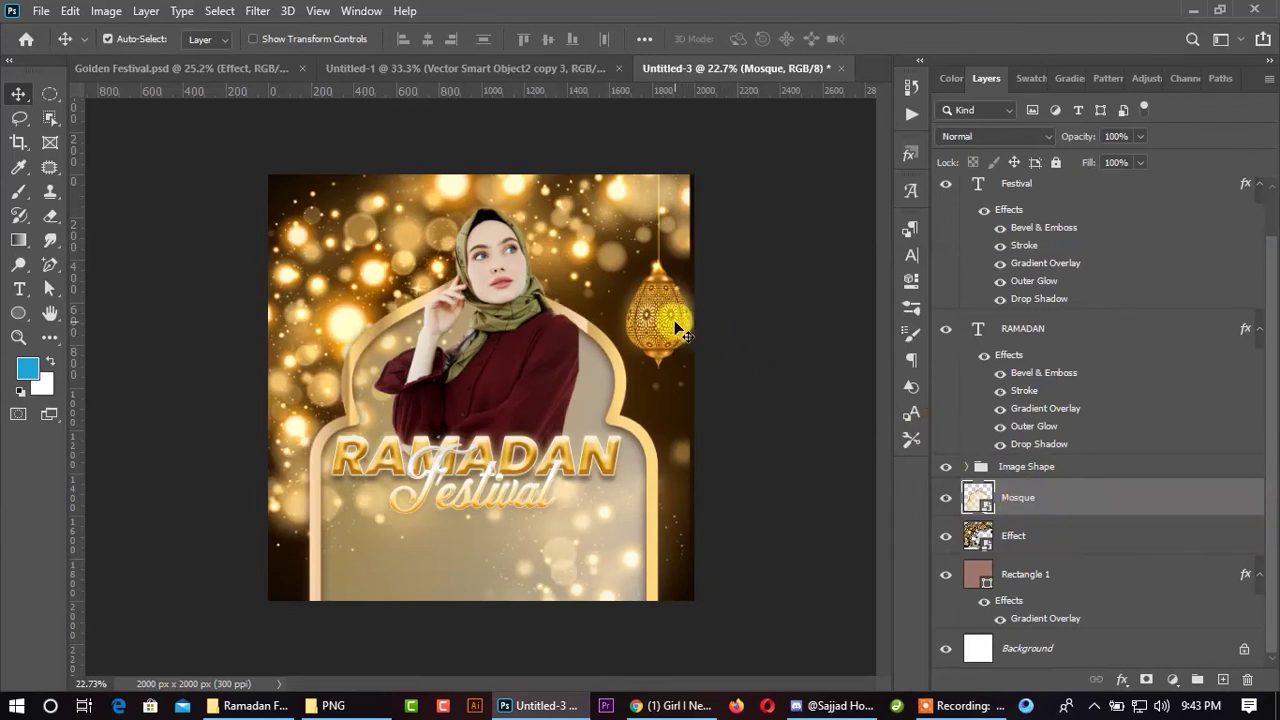
mouse_move(674, 320)
mouse_down()
mouse_move(410, 318)
mouse_move(307, 340)
mouse_up()
alt+click(410, 318)
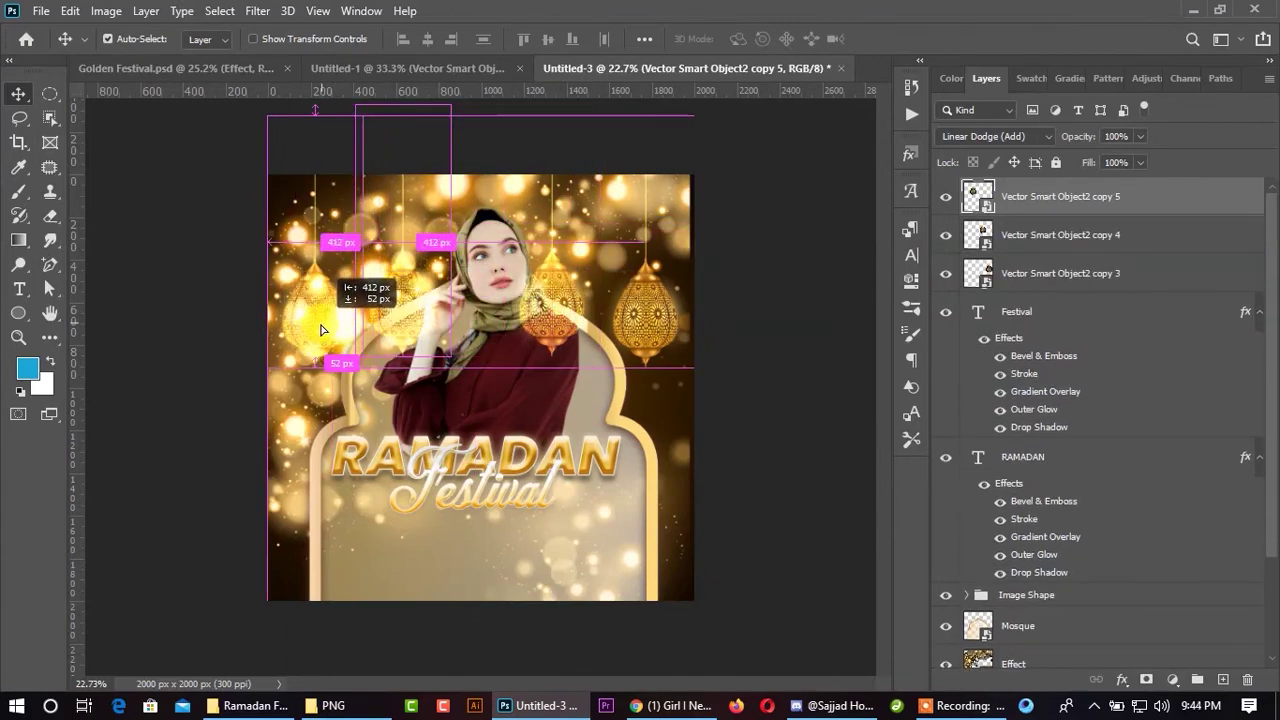
drag(307, 340, 306, 336)
mouse_move(683, 325)
mouse_down()
mouse_move(665, 358)
mouse_move(294, 349)
mouse_move(430, 315)
mouse_move(429, 286)
mouse_up()
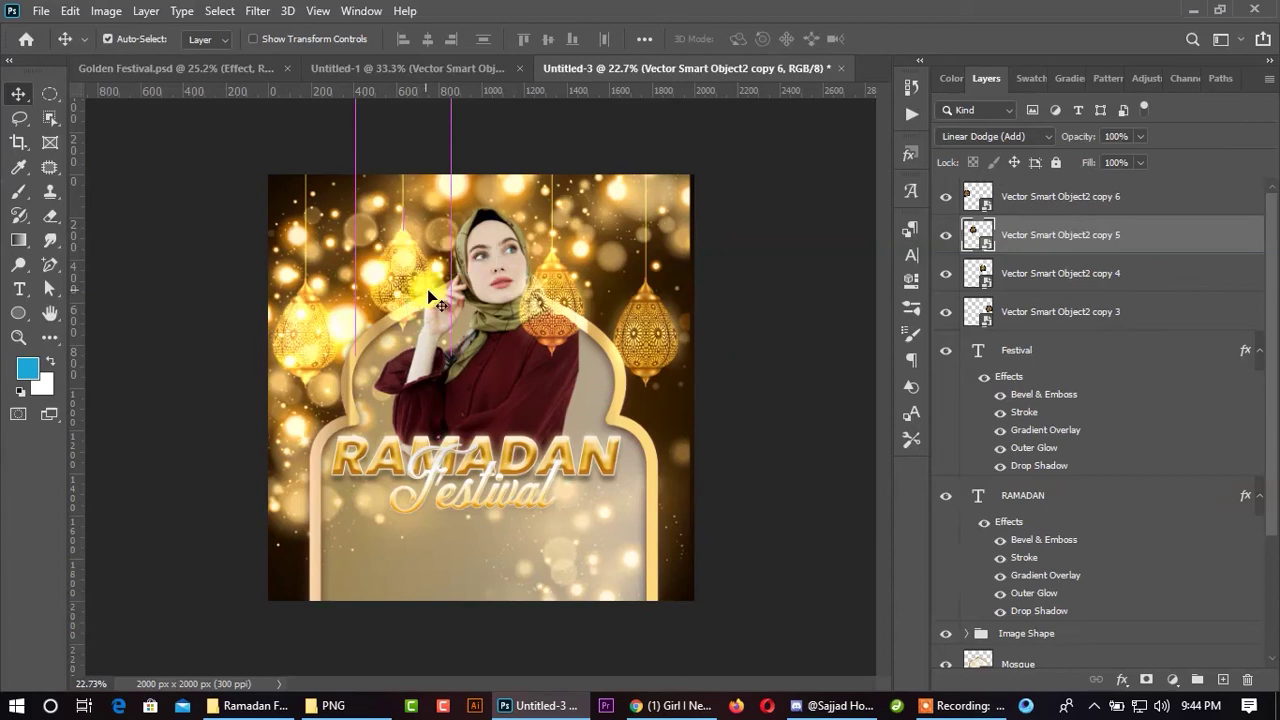
drag(566, 304, 571, 262)
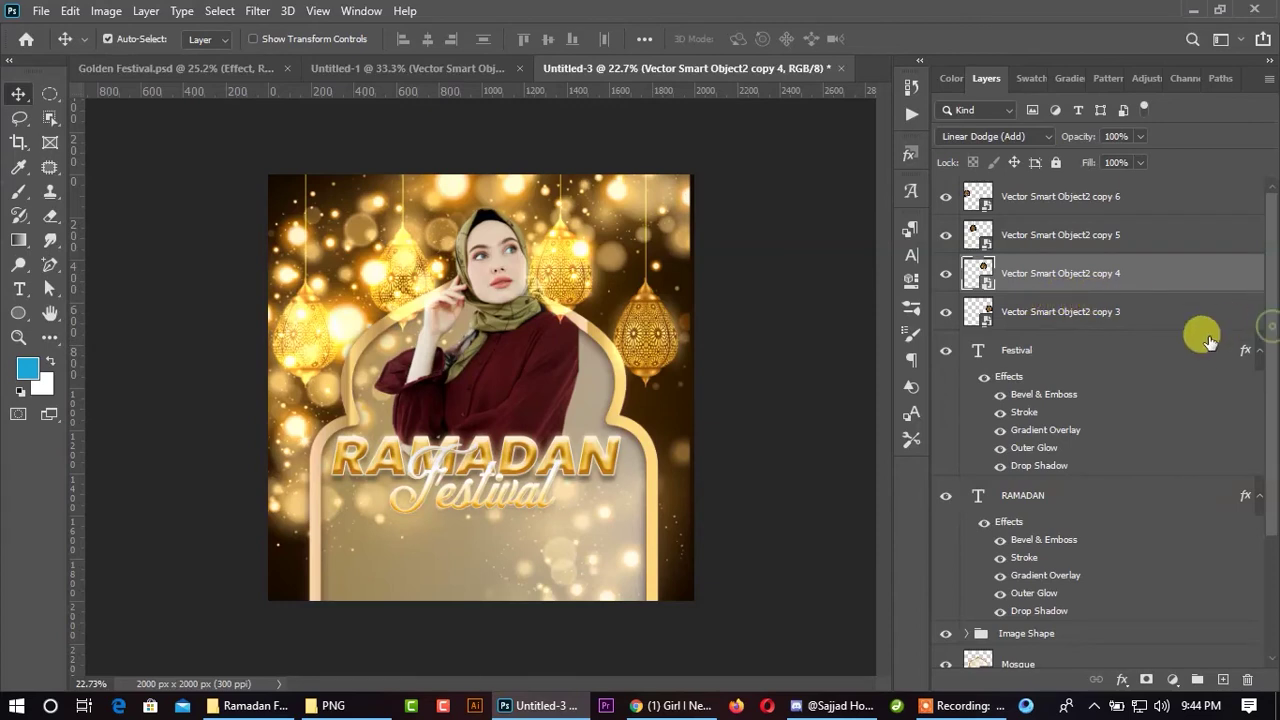
click(1019, 352)
shift+click(1008, 495)
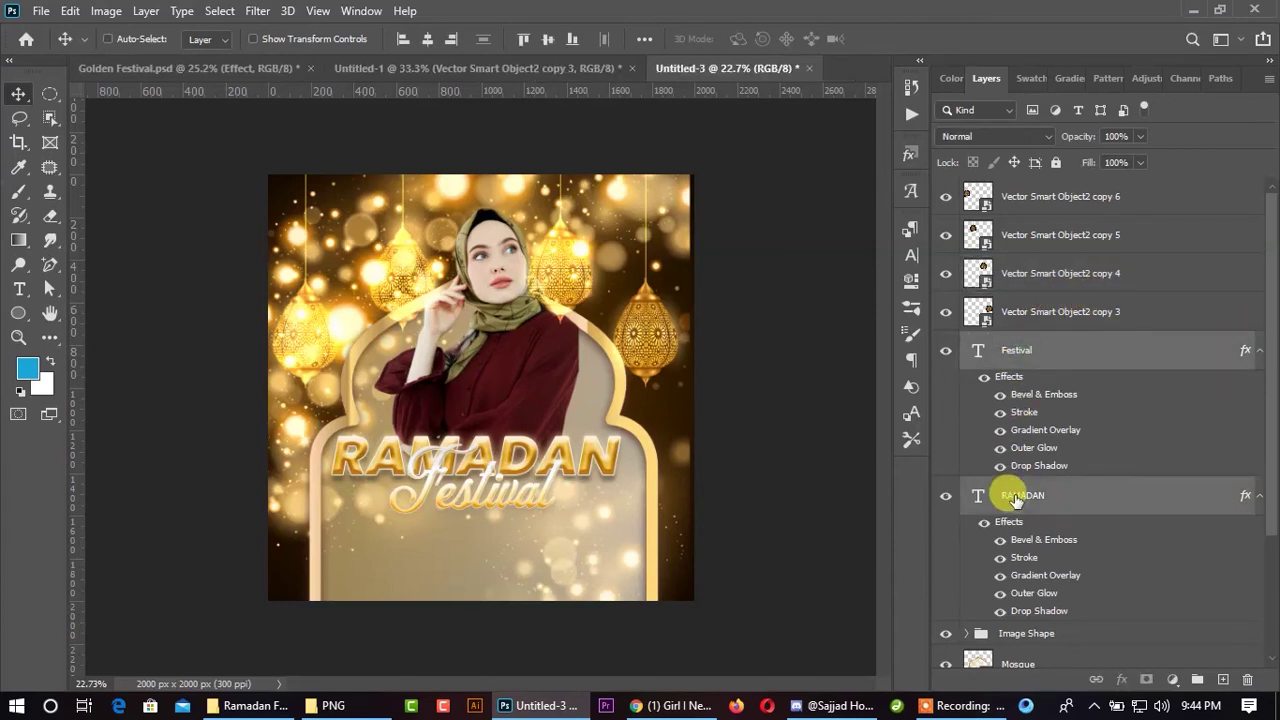
- Group the RAMADAN and Festival titles and move the four lantern layers below the Mosque frame
key(ctrl+g)
key(ctrl)
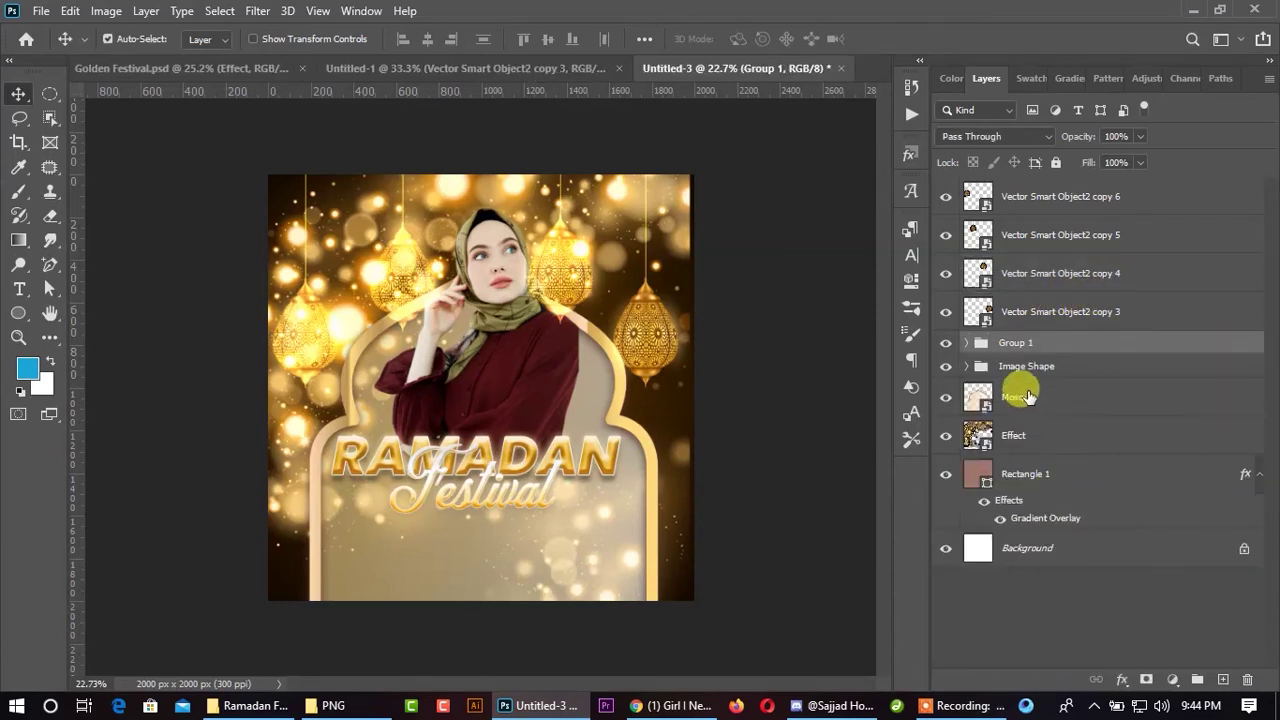
click(1030, 400)
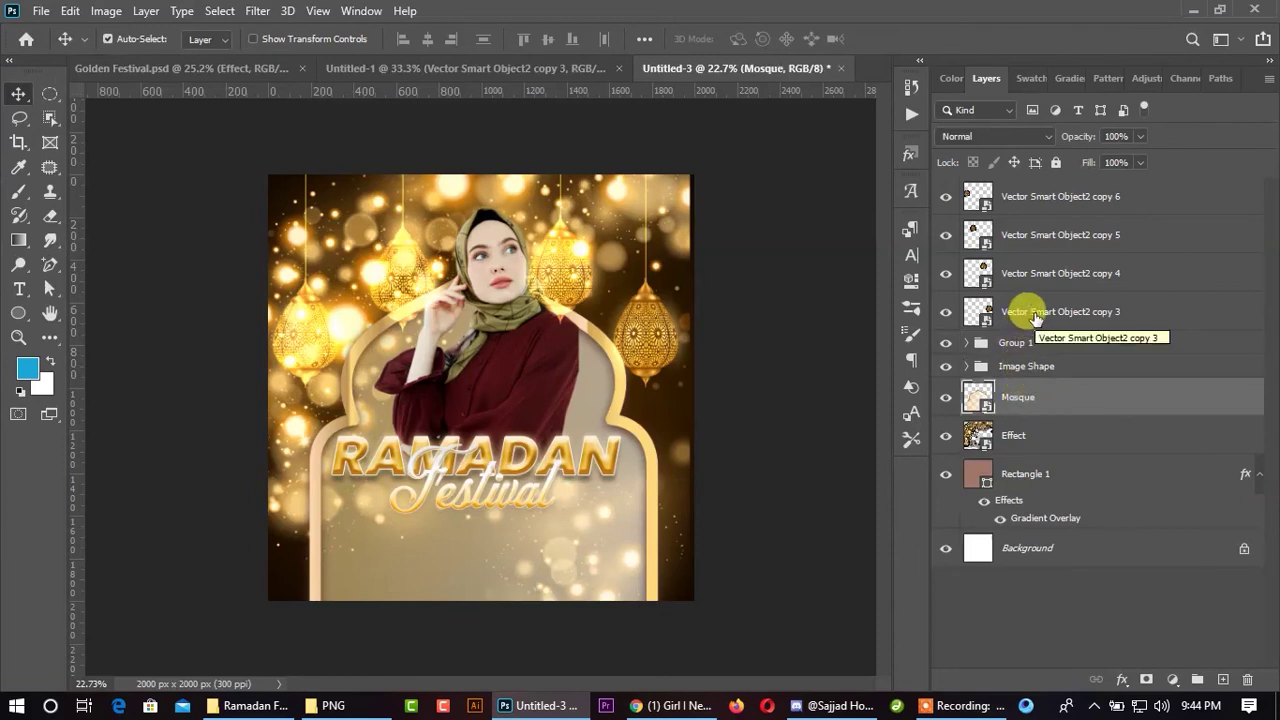
click(1036, 316)
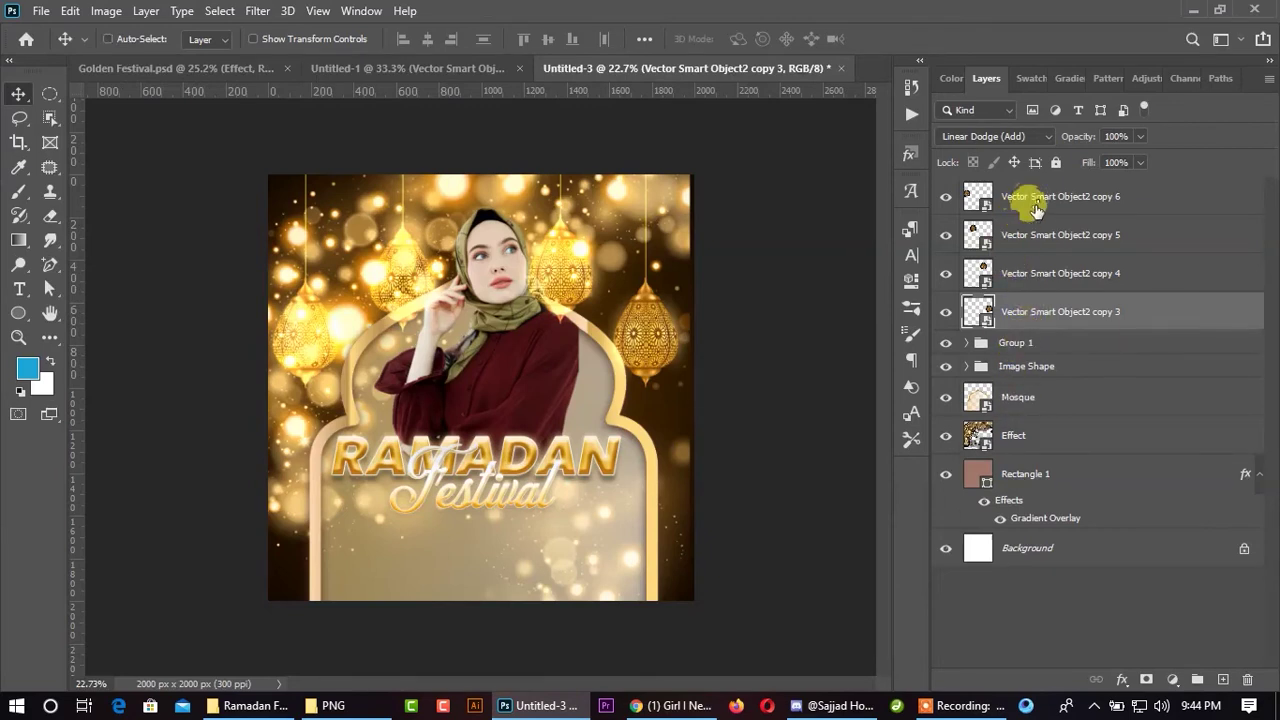
shift+click(1036, 200)
drag(1034, 262, 1040, 387)
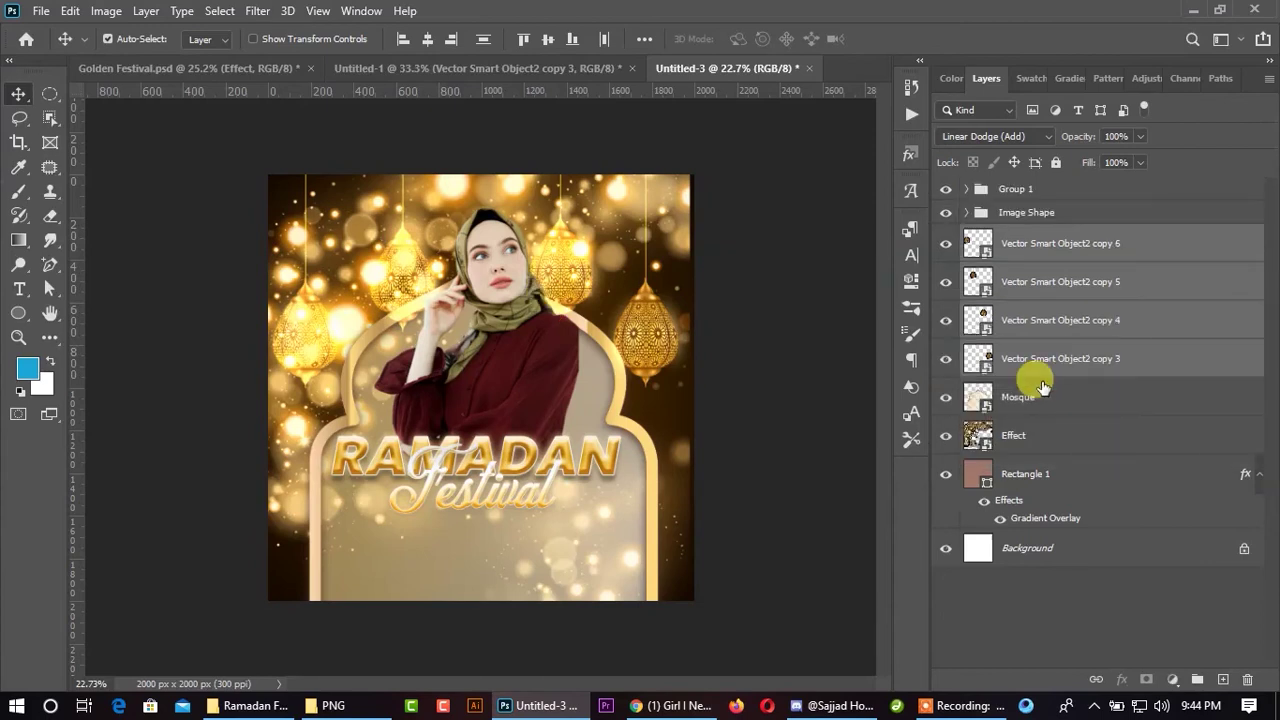
drag(1052, 372, 1048, 424)
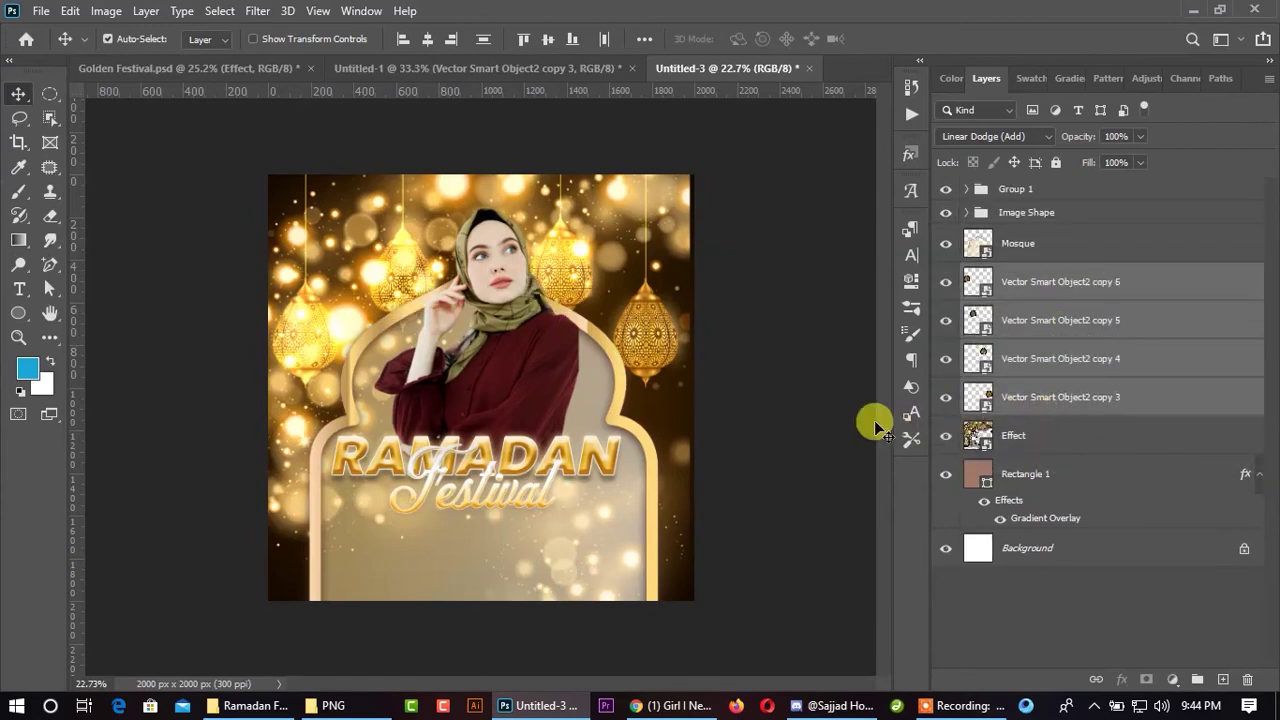
- Nudge the right-hand lantern slightly into position
scroll(694, 412, down, 1)
scroll(589, 411, up, 1)
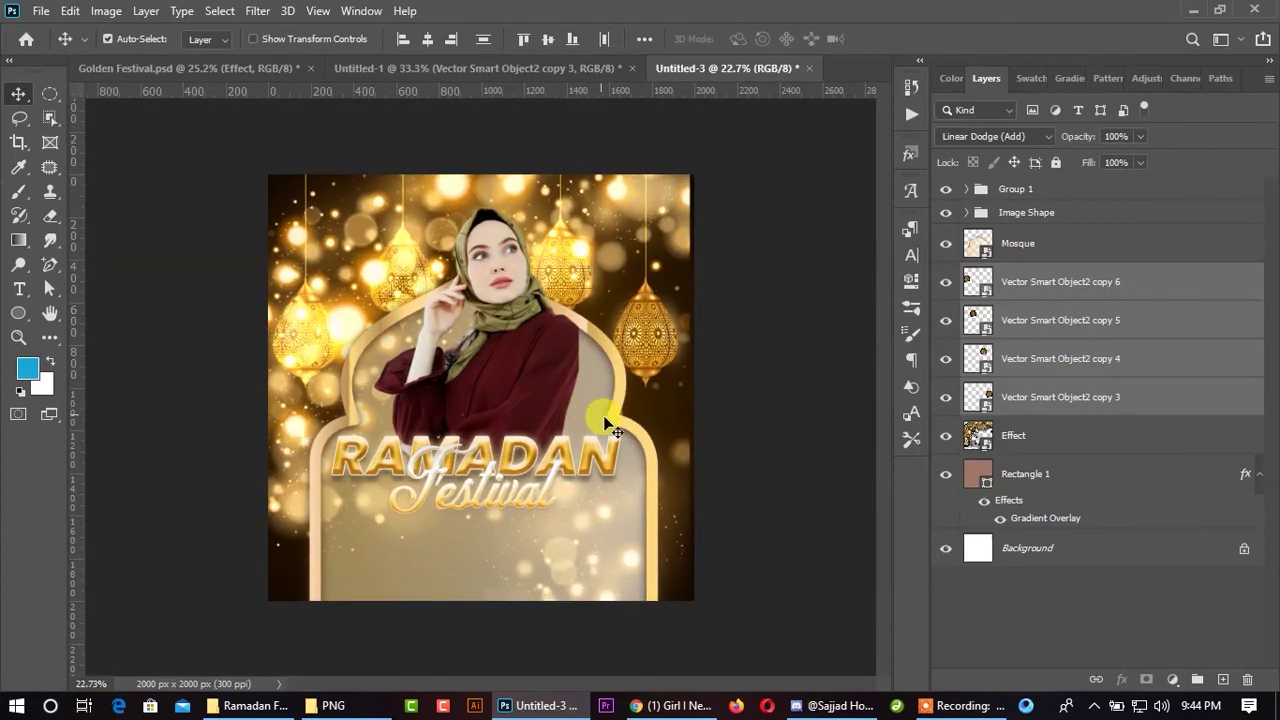
click(831, 356)
click(664, 327)
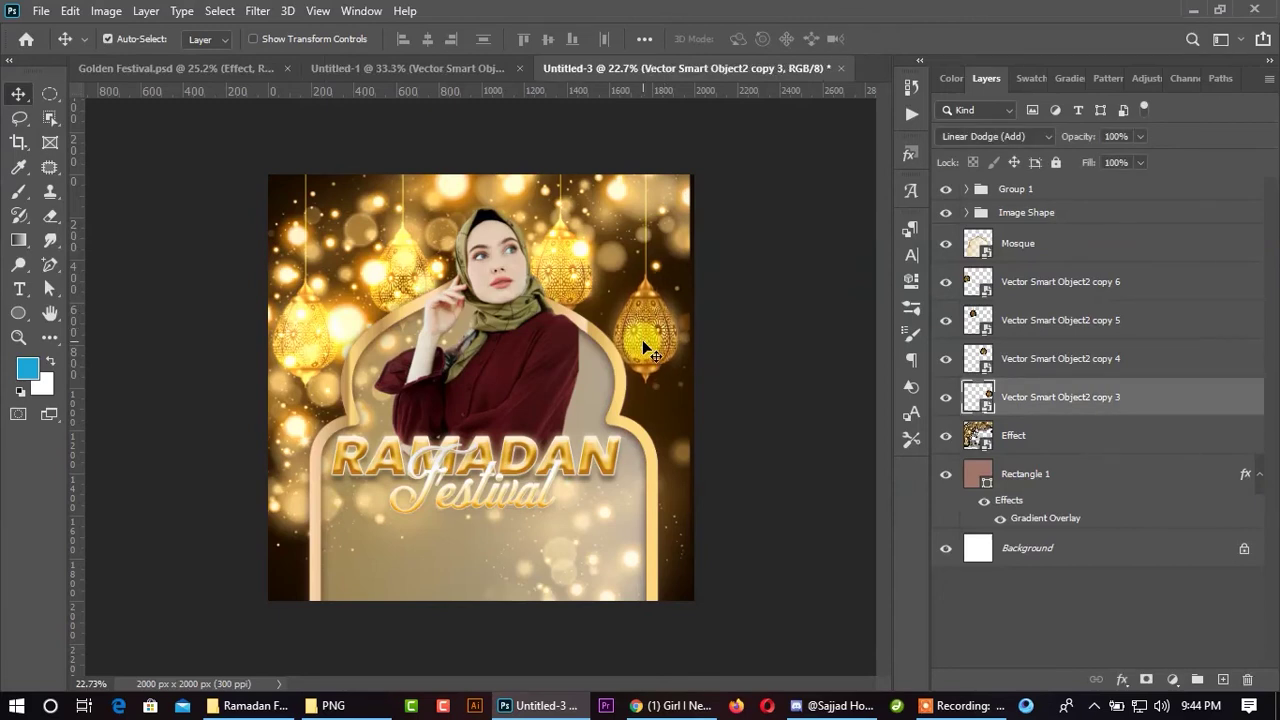
click(566, 358)
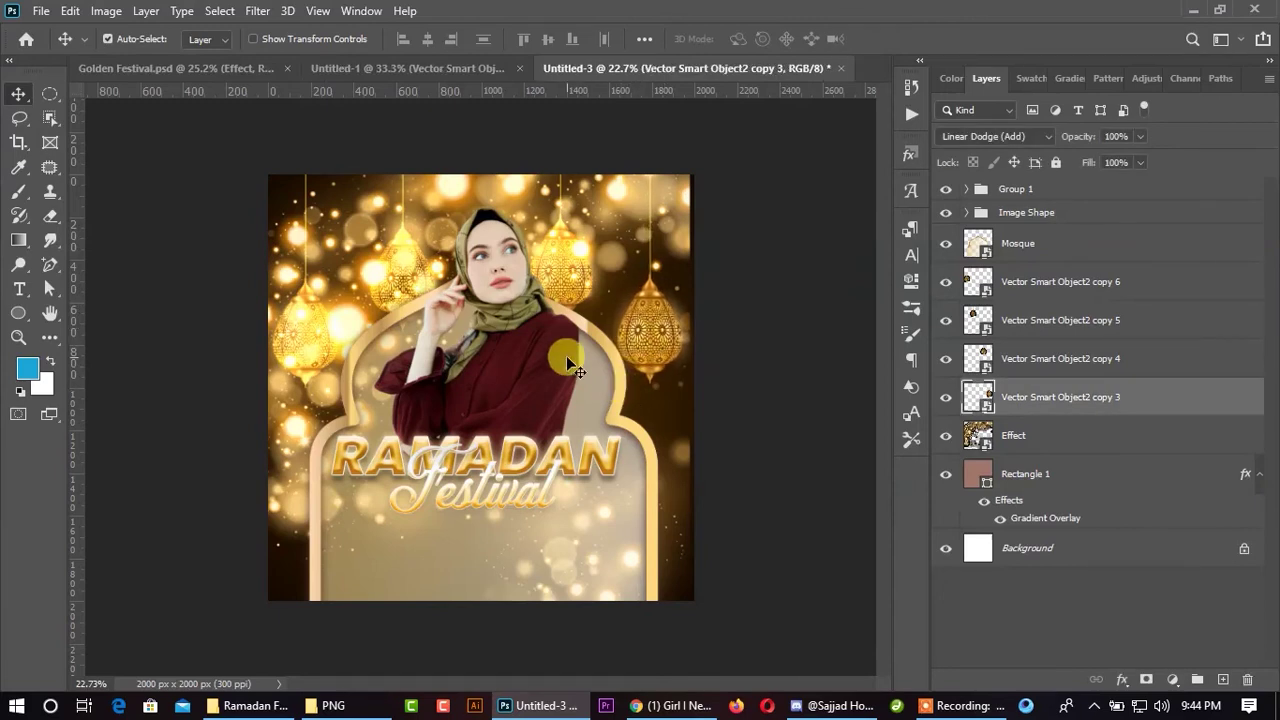
drag(566, 370, 492, 500)
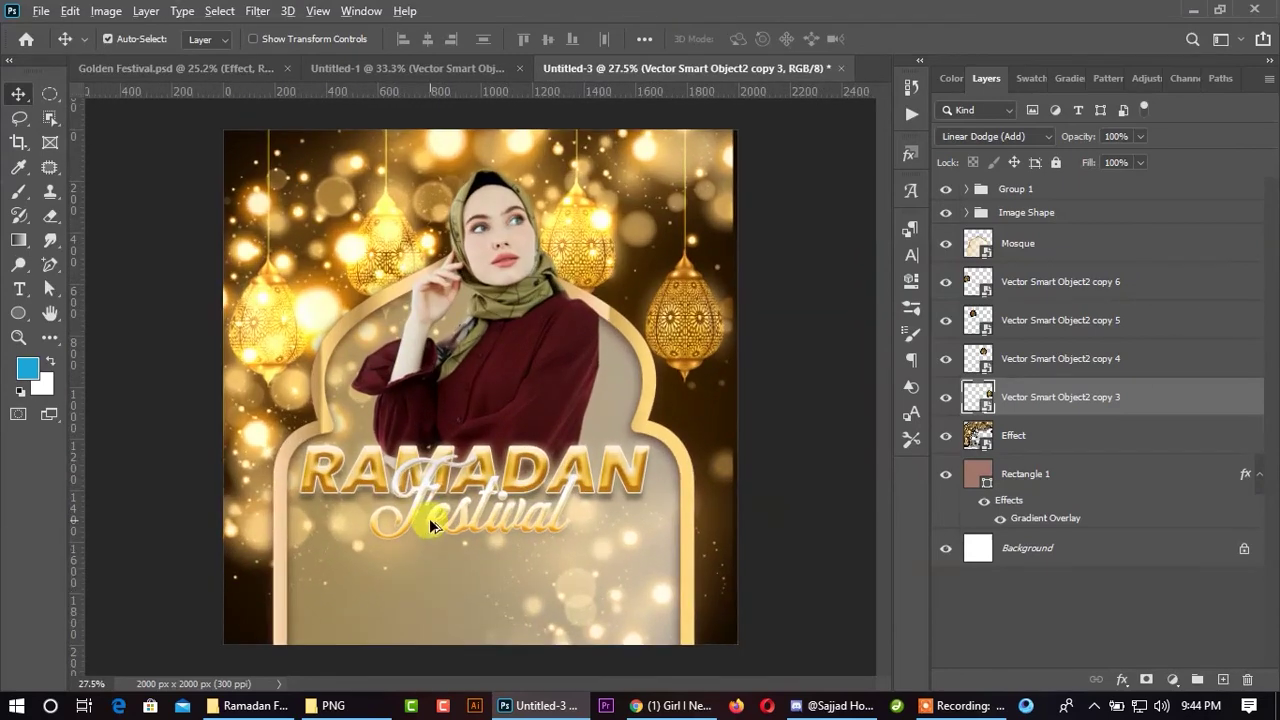
- Copy the YOU ARE INVITED text layer from Golden Festival.psd into the Untitled-3 poster
click(202, 67)
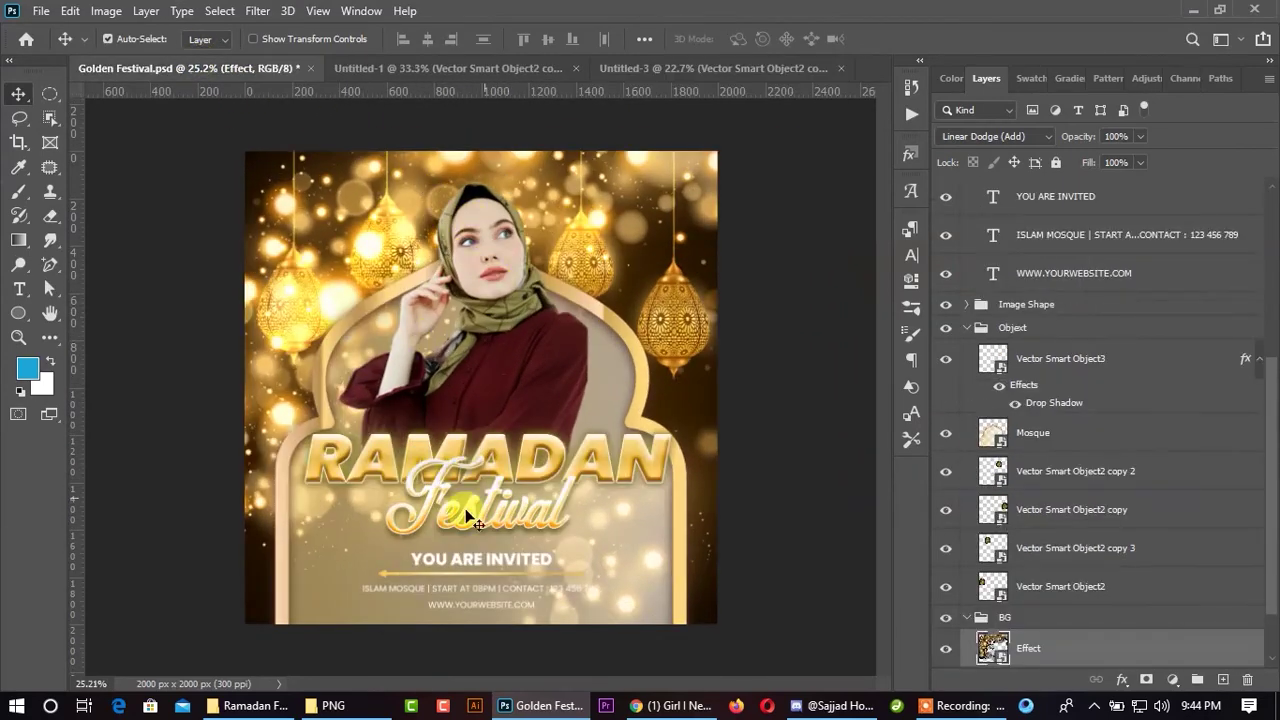
drag(506, 579, 659, 76)
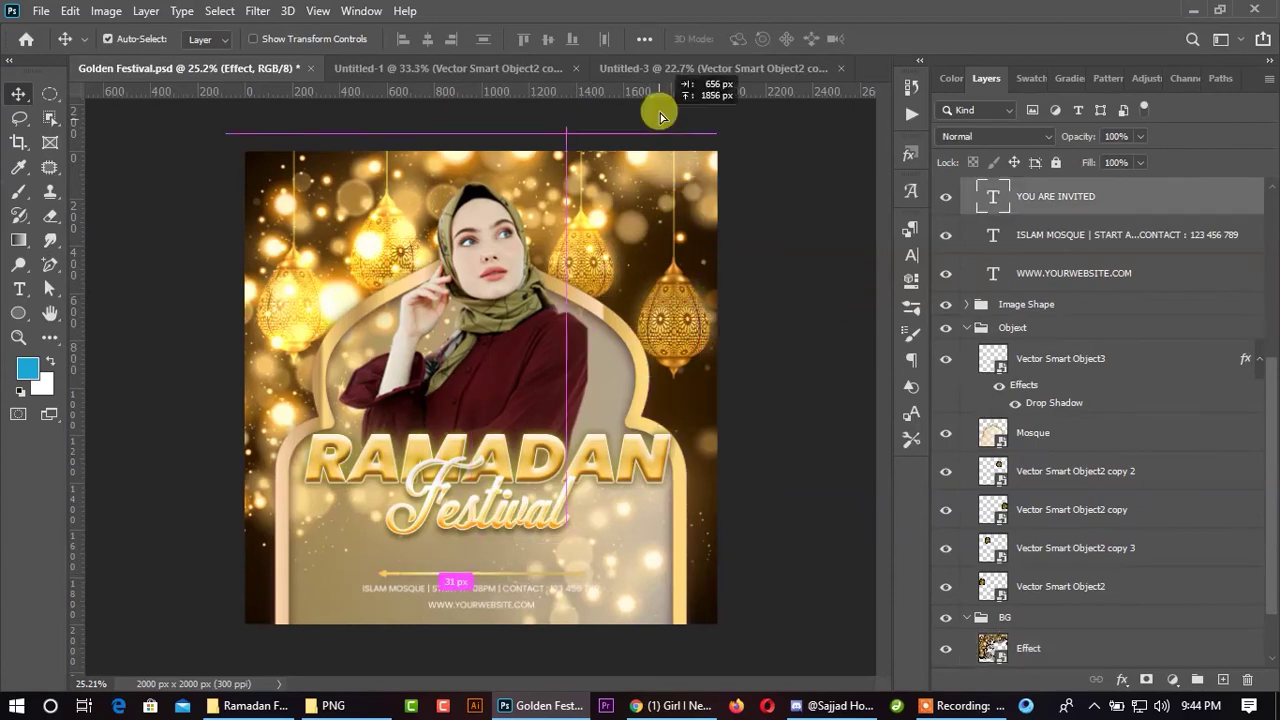
mouse_move(659, 76)
mouse_down()
mouse_move(490, 592)
mouse_move(518, 595)
mouse_up()
key(ctrl+plus)
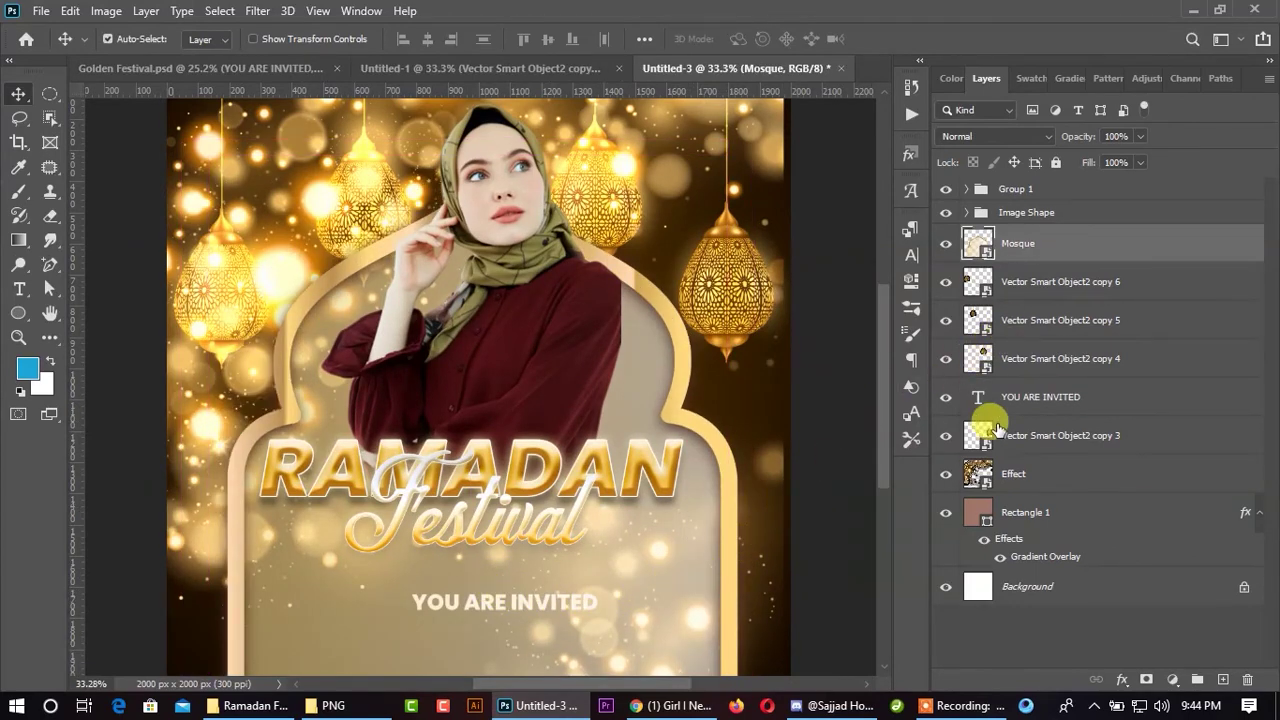
- Lock the Mosque layer and centre YOU ARE INVITED higher beneath the Festival title
click(1056, 162)
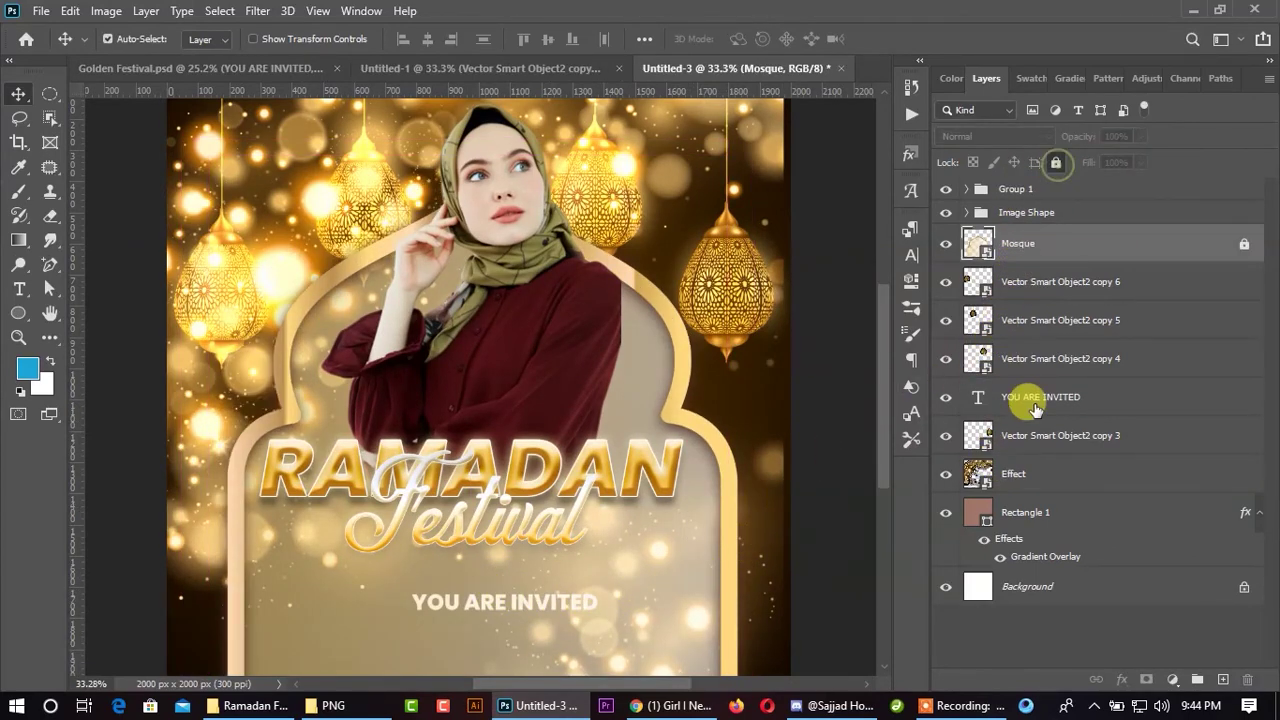
click(1018, 514)
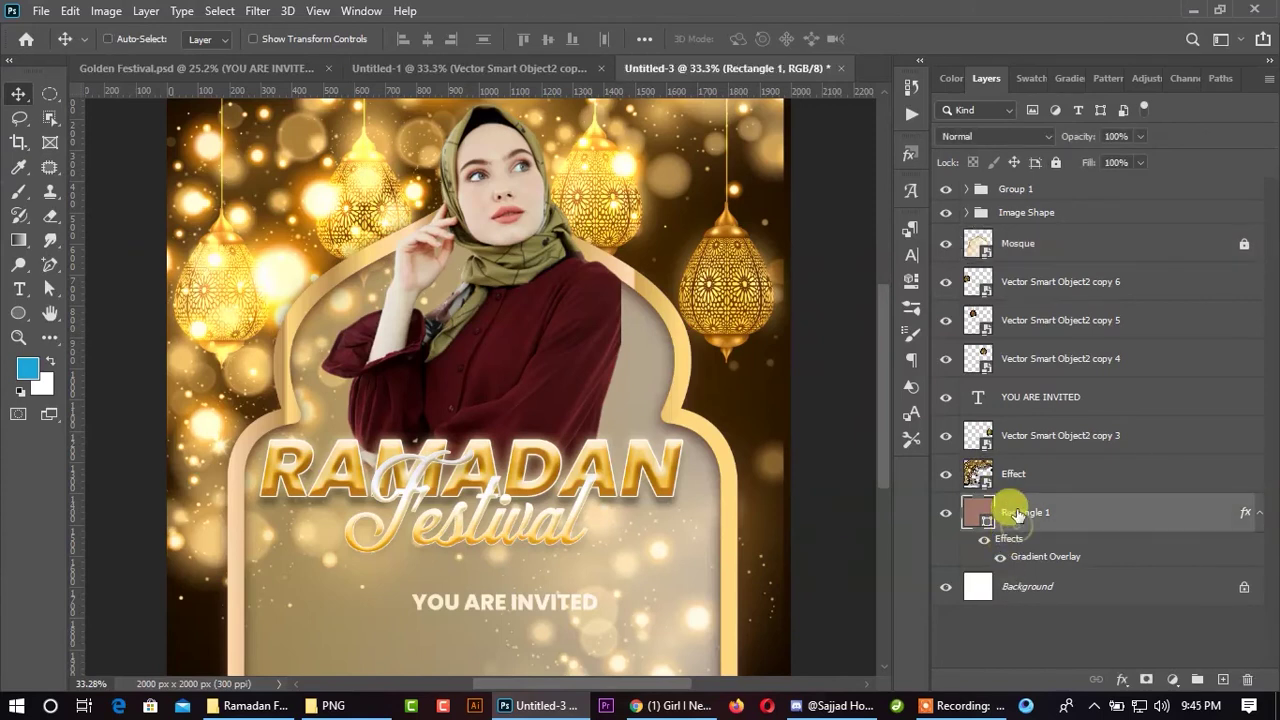
scroll(623, 491, down, 1)
drag(538, 577, 517, 565)
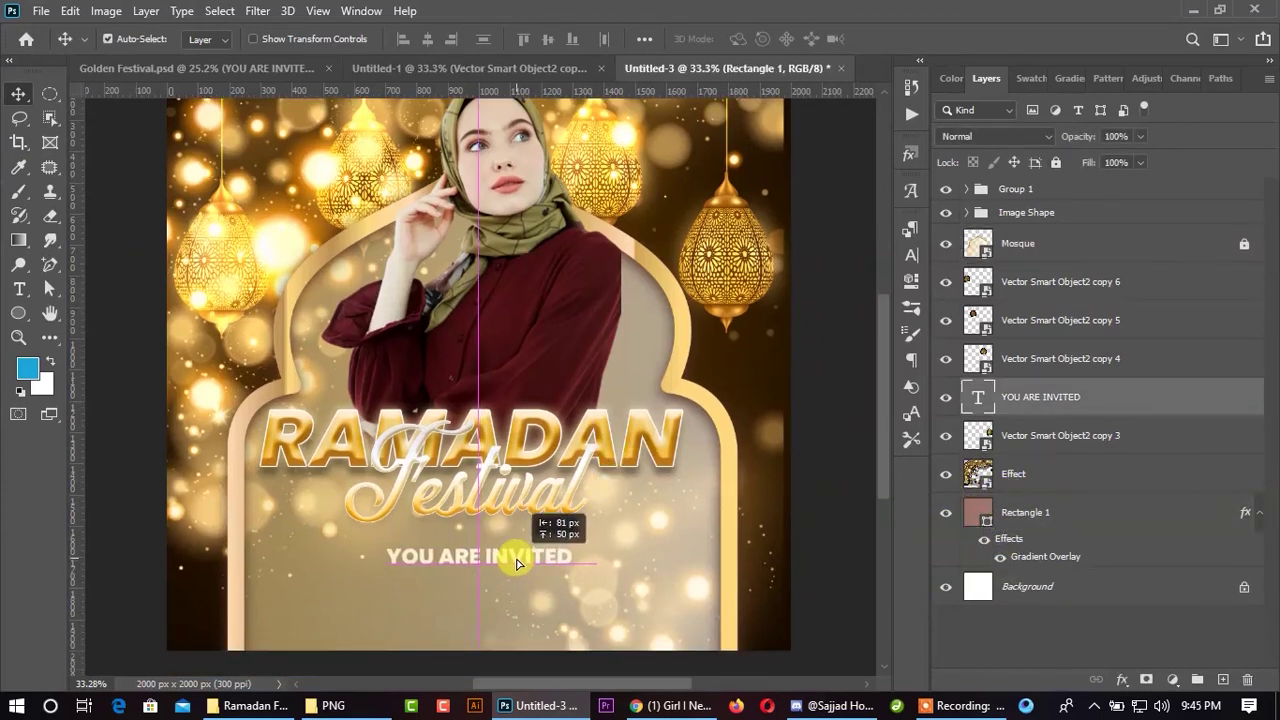
drag(516, 559, 511, 553)
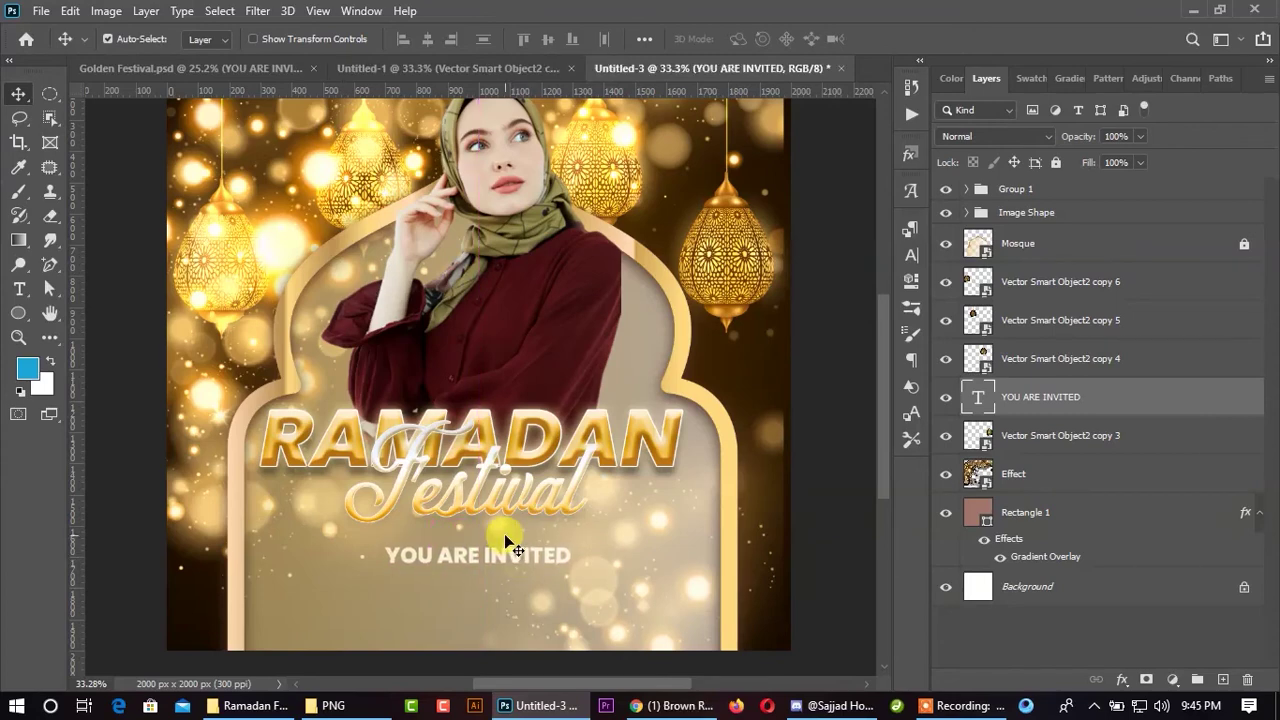
click(400, 67)
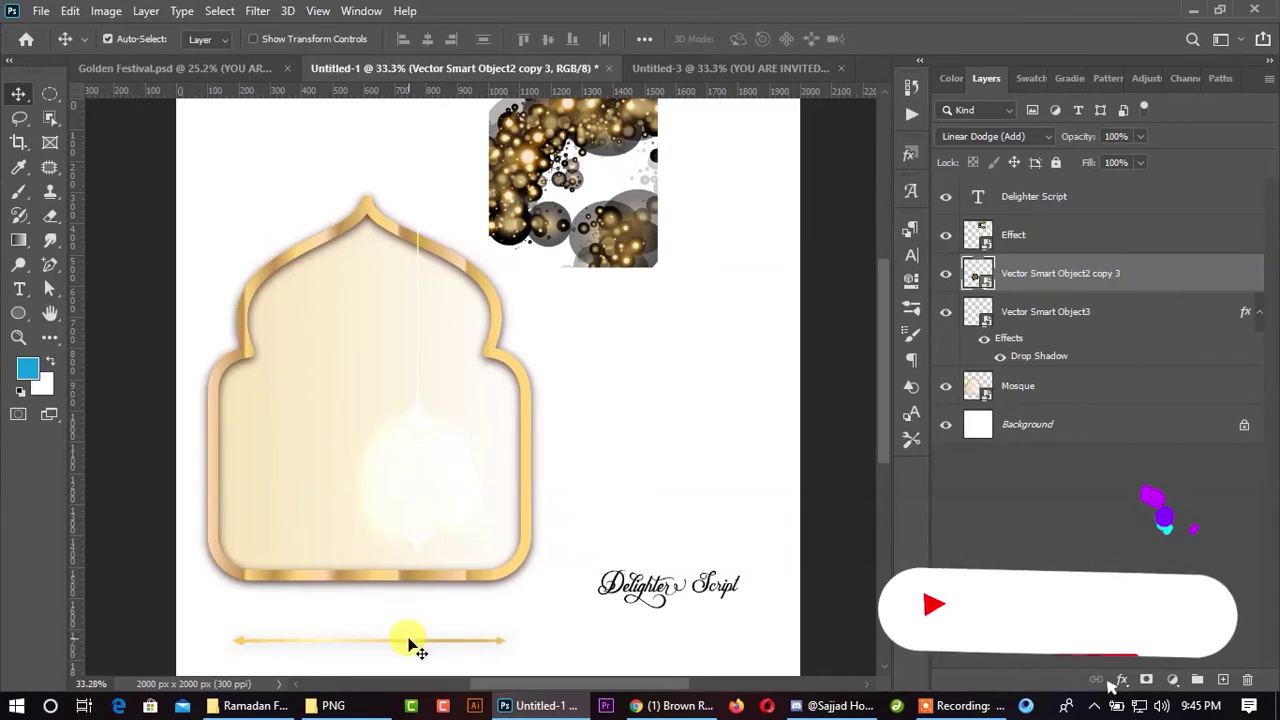
- Place the gold arrow divider (Vector Smart Object3) beneath the YOU ARE INVITED heading
mouse_move(478, 647)
mouse_down()
mouse_move(508, 643)
mouse_move(614, 74)
mouse_up()
key(ctrl+z)
click(645, 471)
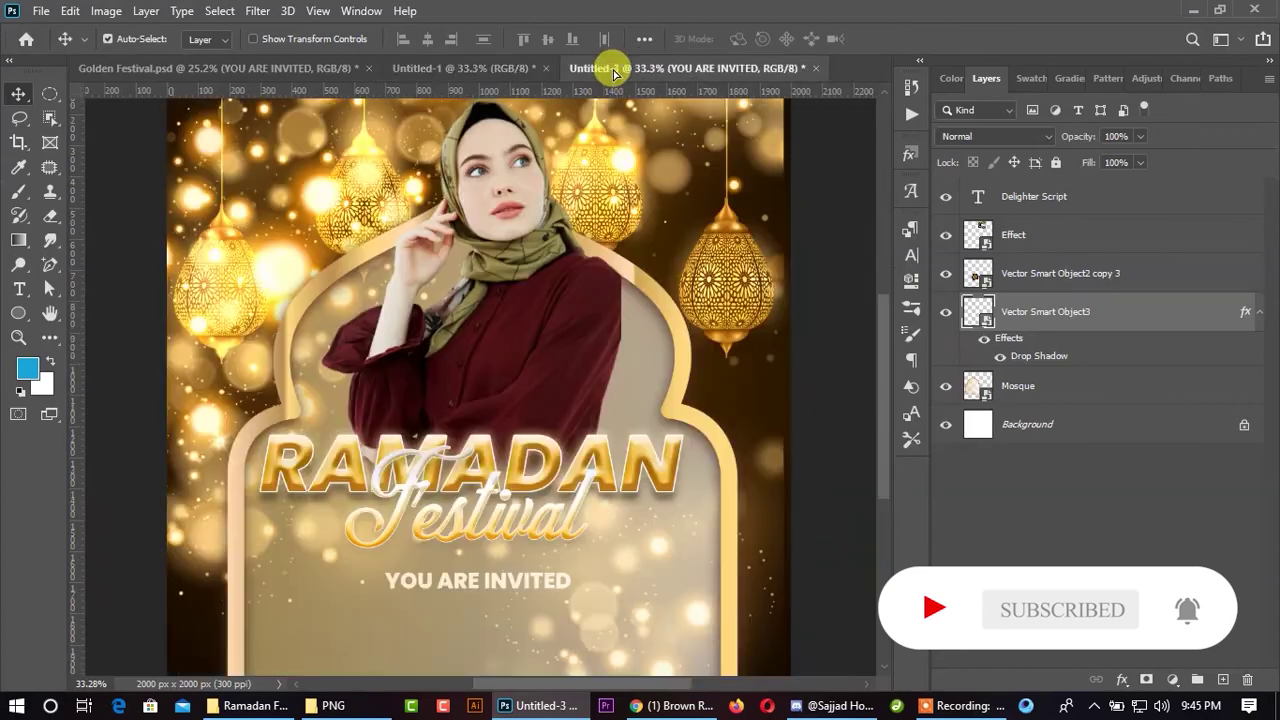
mouse_move(614, 74)
mouse_down()
mouse_move(514, 620)
mouse_move(542, 628)
mouse_move(503, 607)
mouse_up()
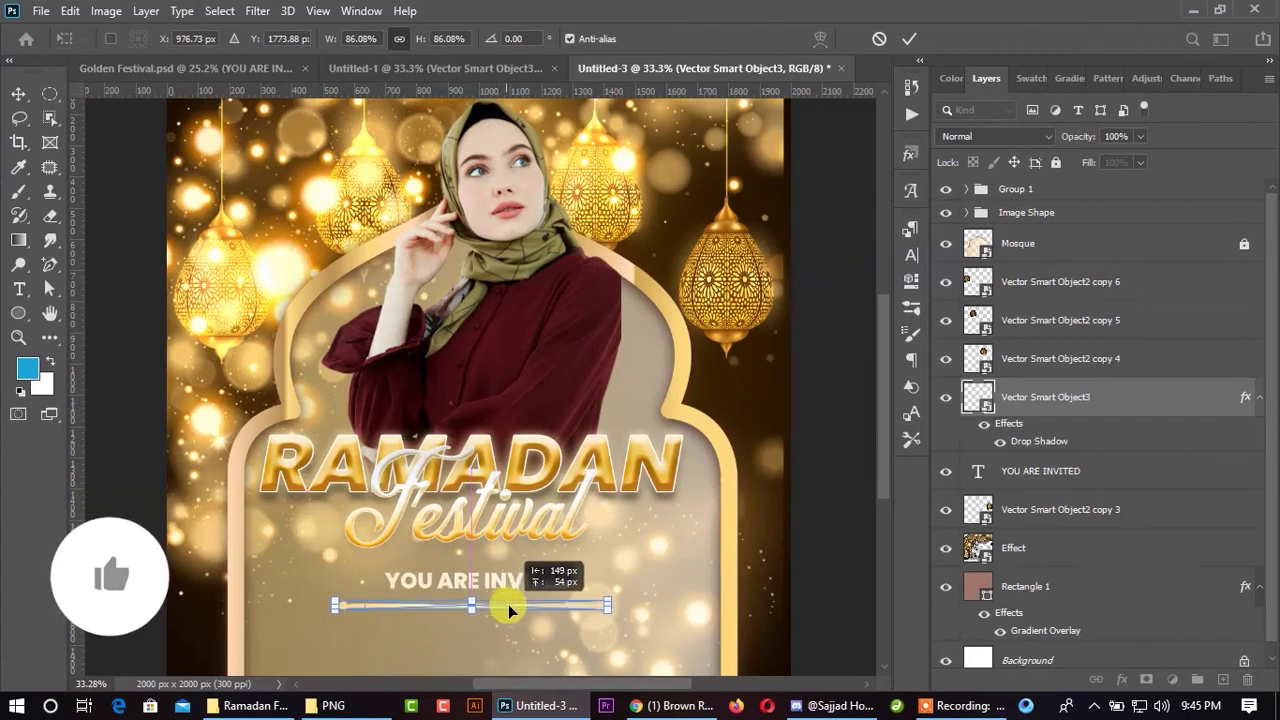
drag(503, 607, 508, 604)
click(911, 40)
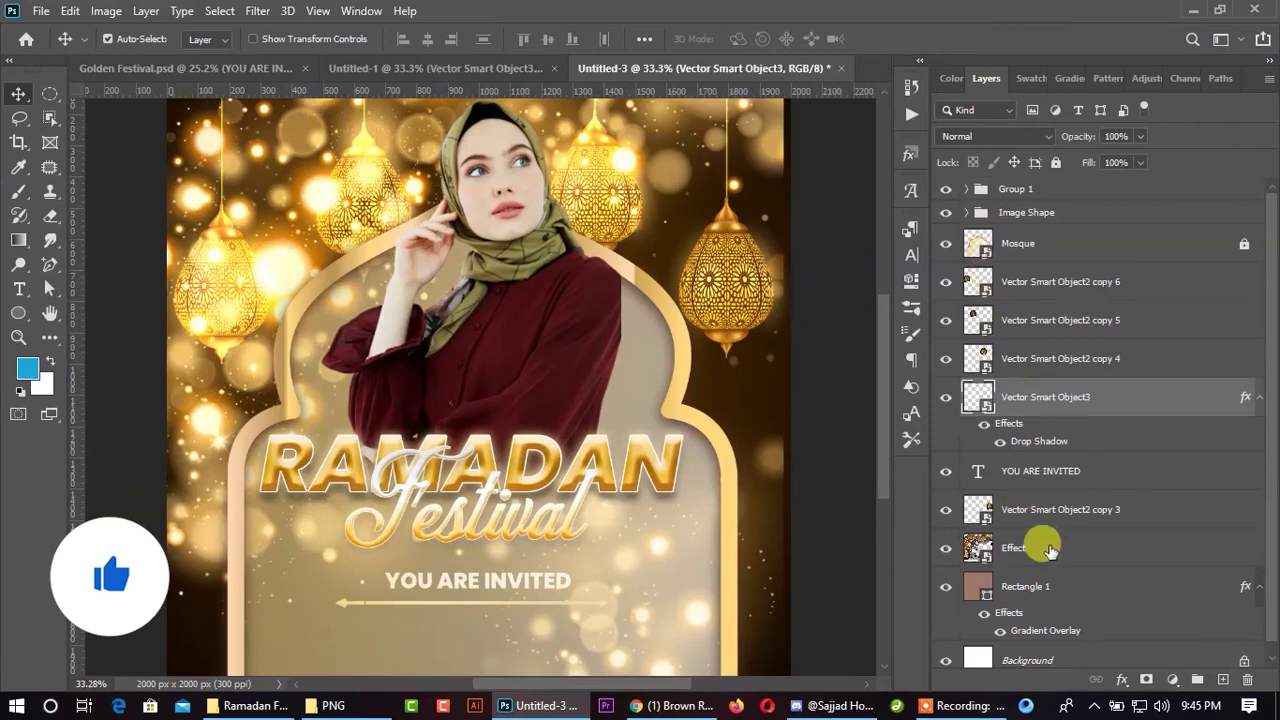
- Scale the YOU ARE INVITED heading up slightly from its centre
click(1055, 481)
key(ctrl+t)
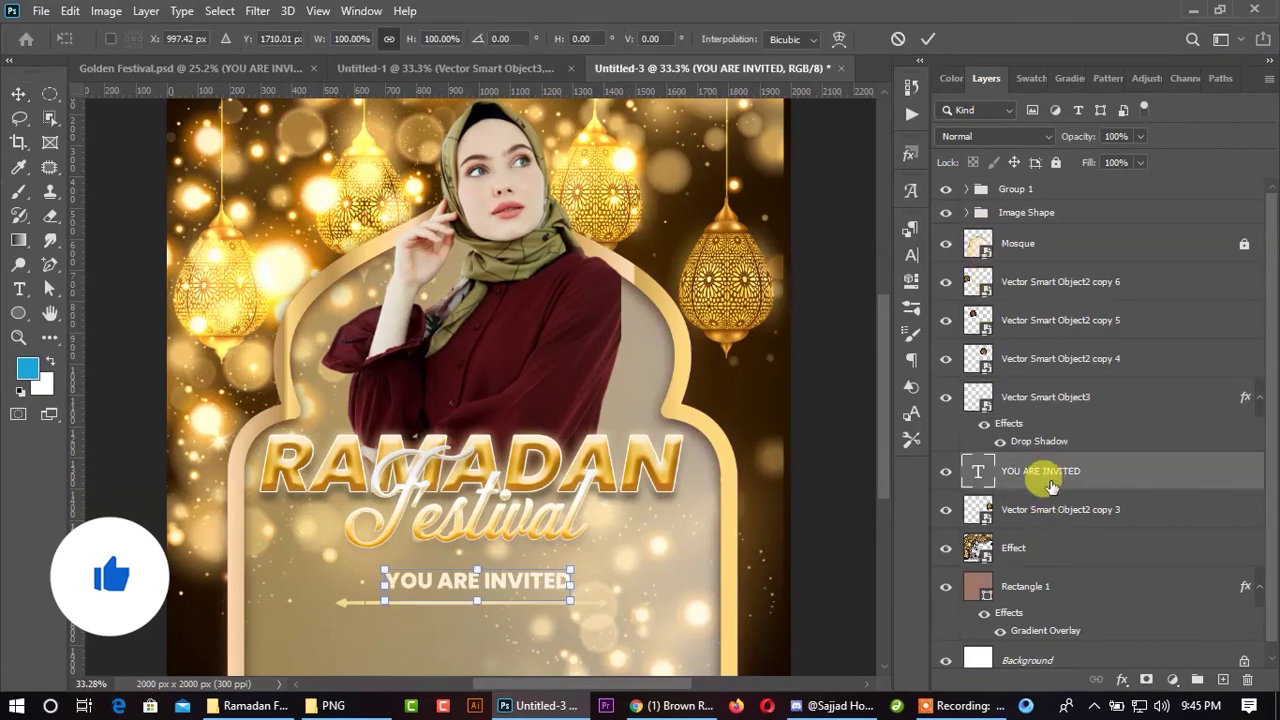
mouse_move(565, 590)
mouse_down()
mouse_move(606, 591)
mouse_move(586, 580)
mouse_up()
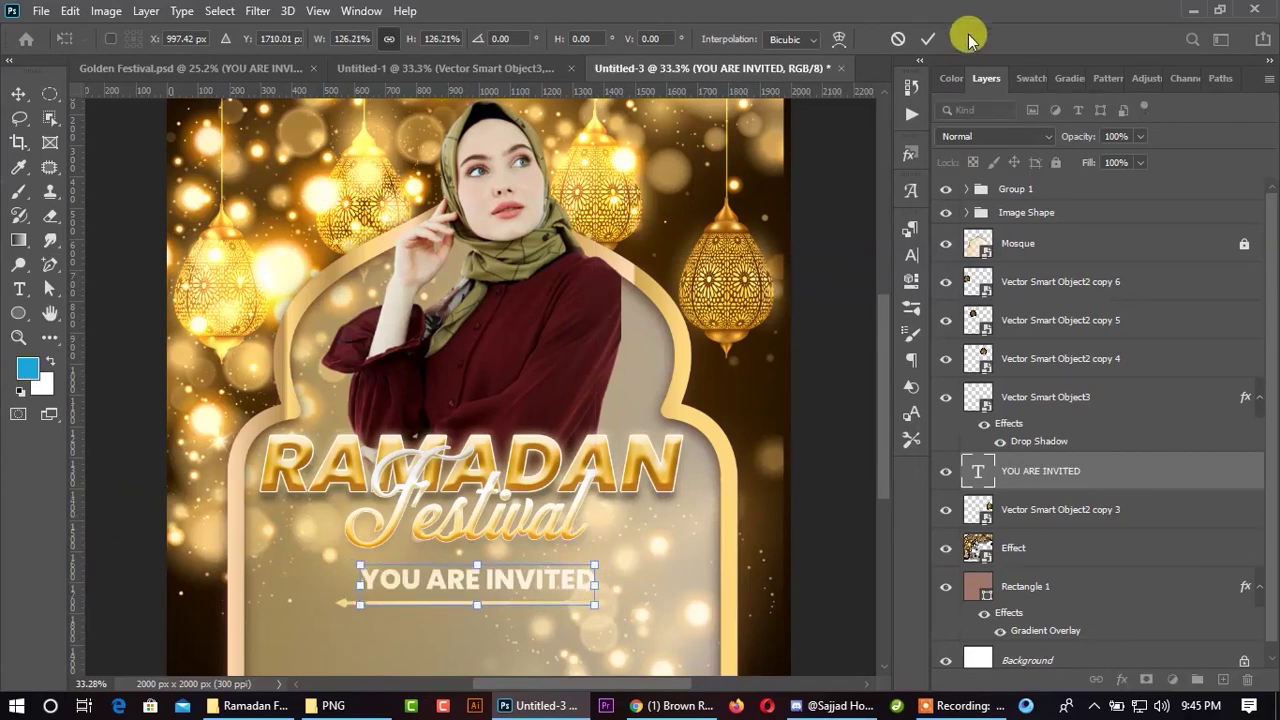
click(928, 38)
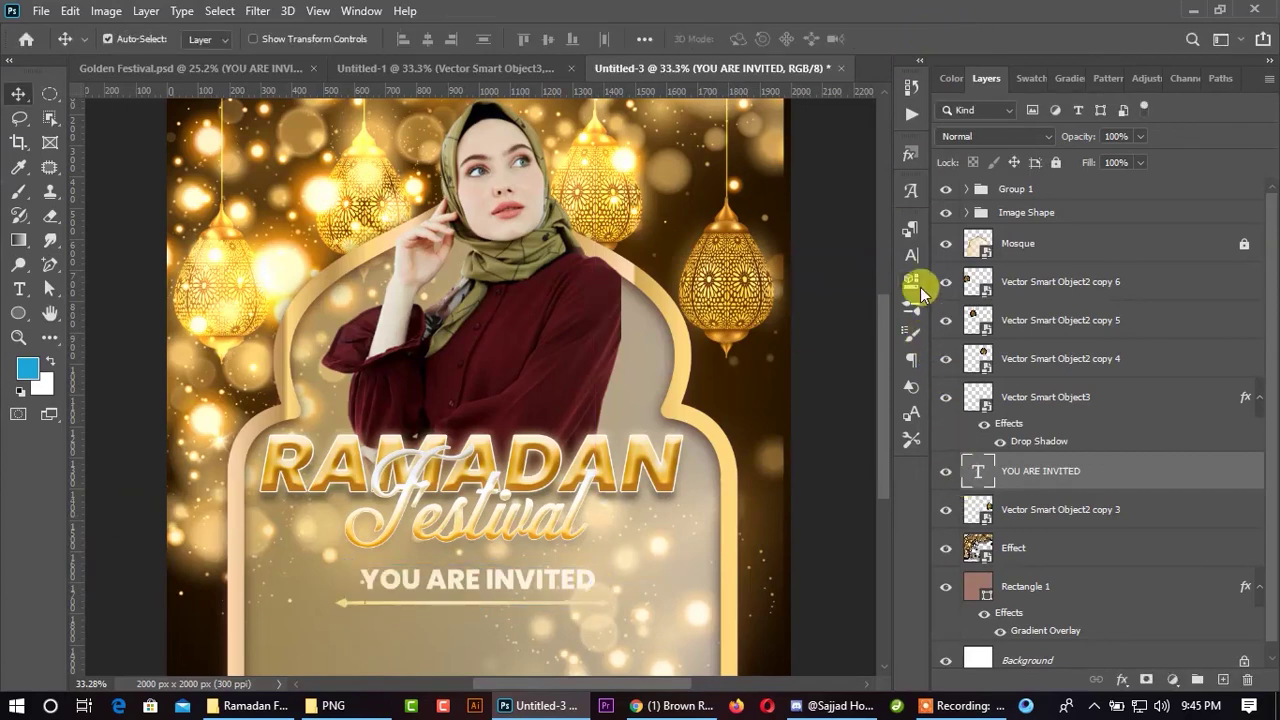
click(911, 255)
- Keep the heading white and move YOU ARE INVITED and Vector Smart Object3 above Group 1 at the stack's top
click(880, 336)
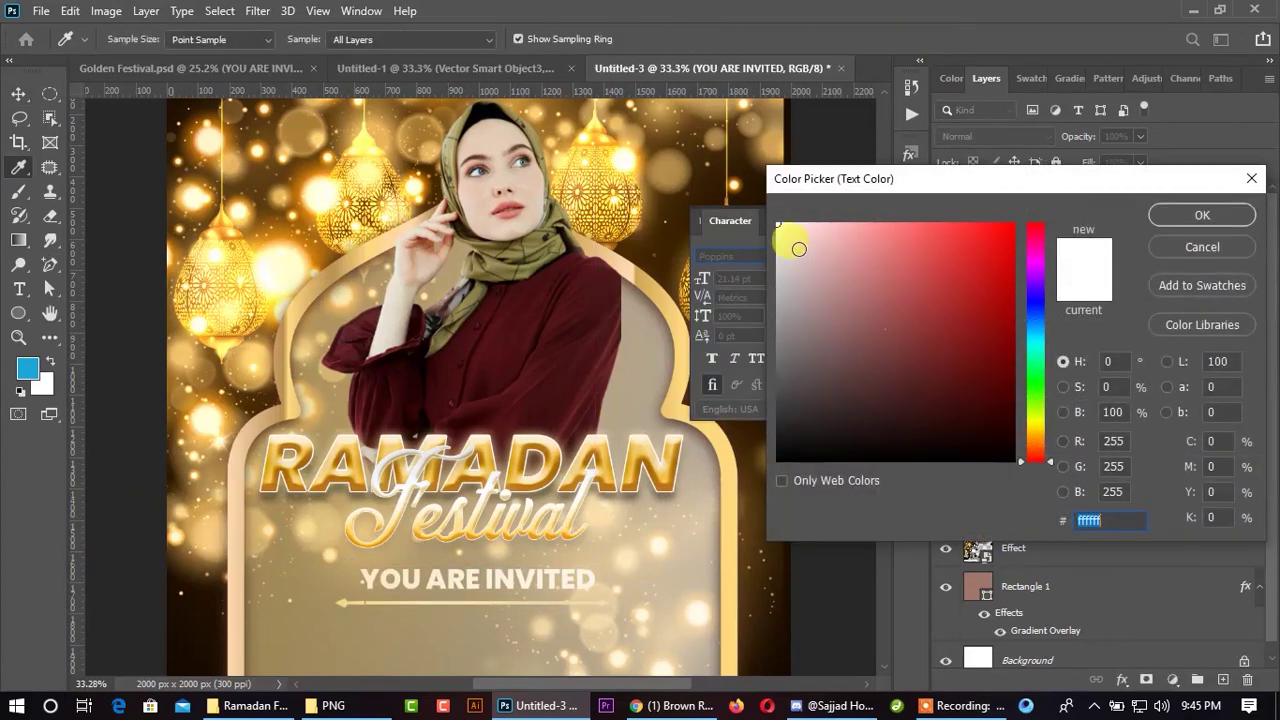
click(1212, 217)
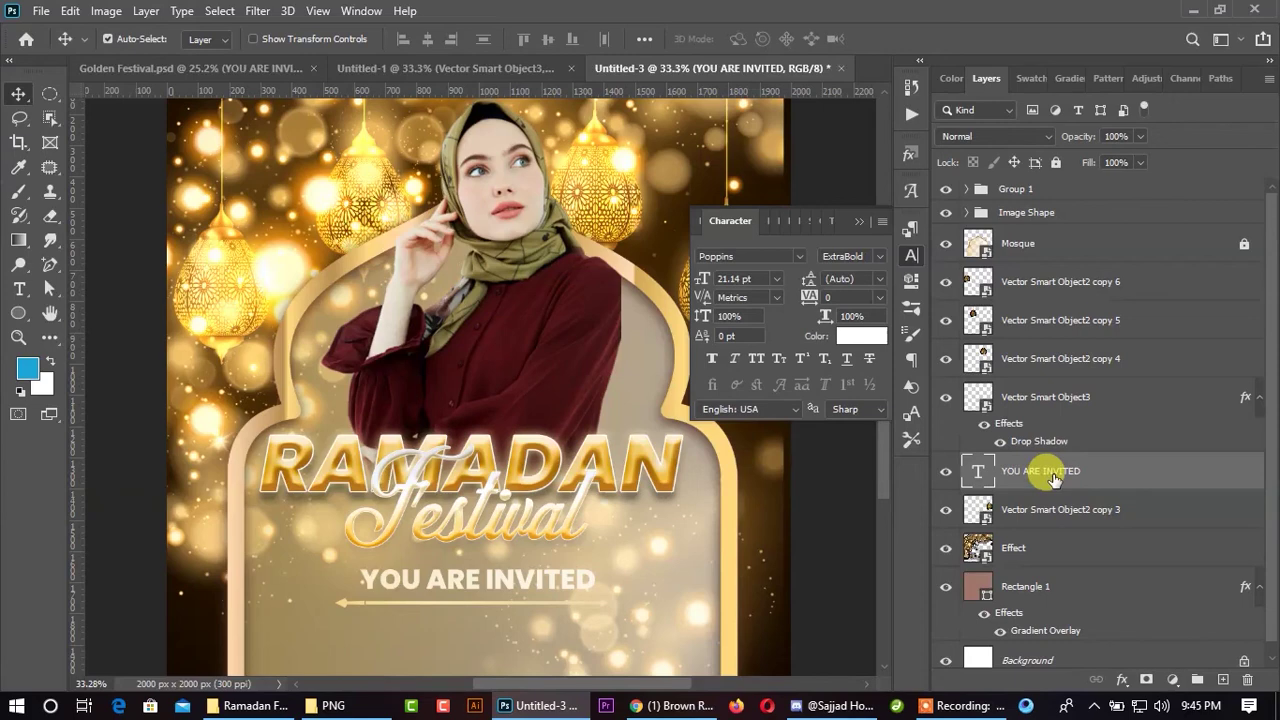
drag(1053, 480, 1038, 224)
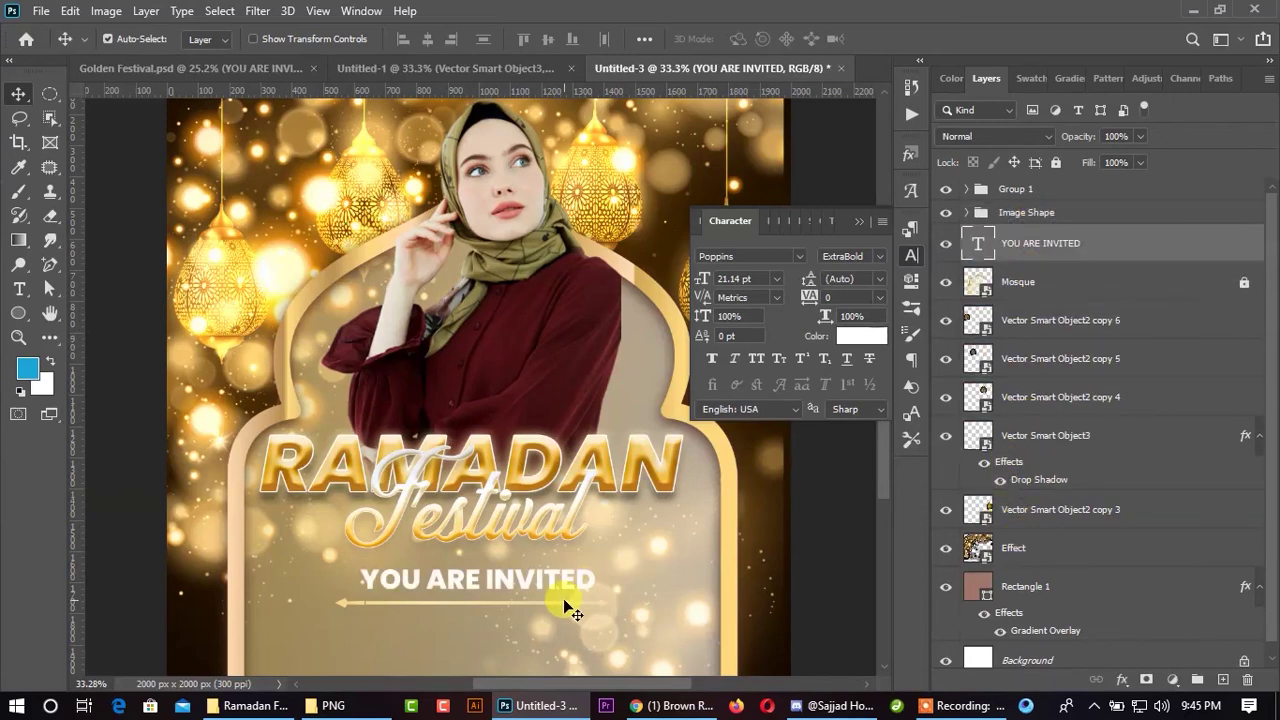
click(945, 510)
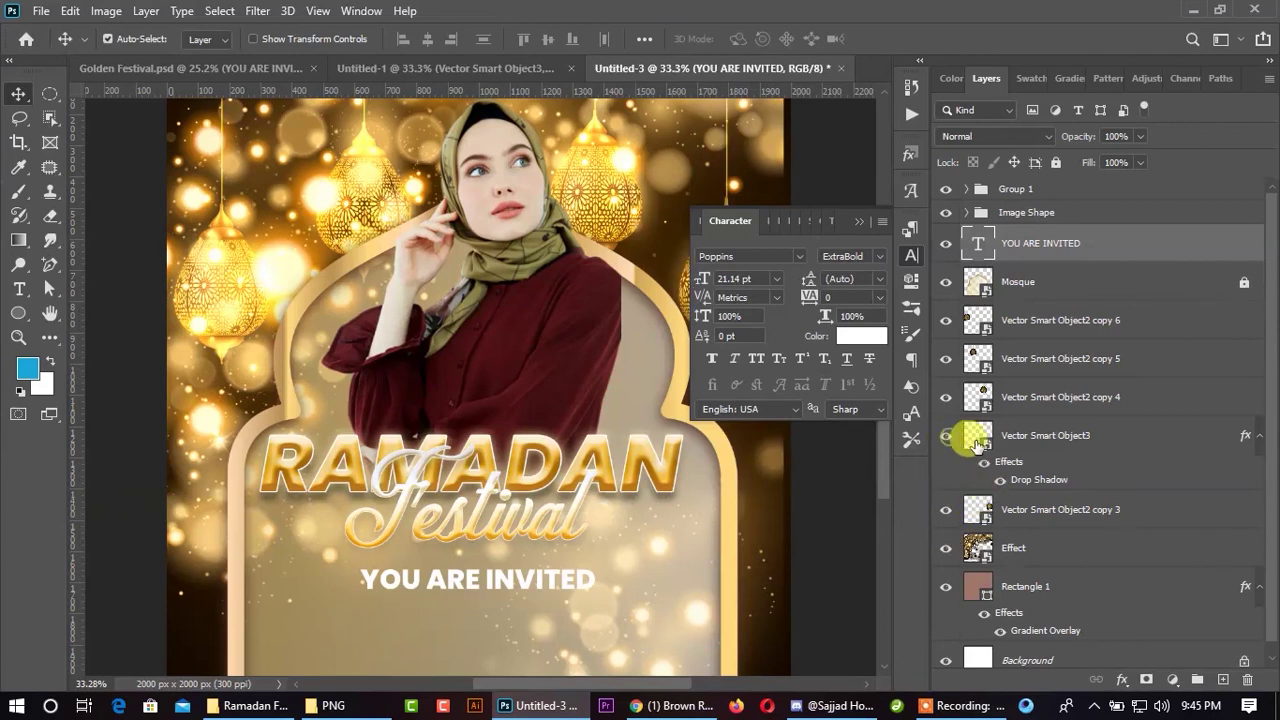
mouse_move(965, 443)
mouse_down()
mouse_move(1040, 170)
mouse_move(1040, 185)
mouse_up()
mouse_move(1027, 328)
mouse_down()
mouse_move(1014, 200)
mouse_move(1040, 195)
mouse_up()
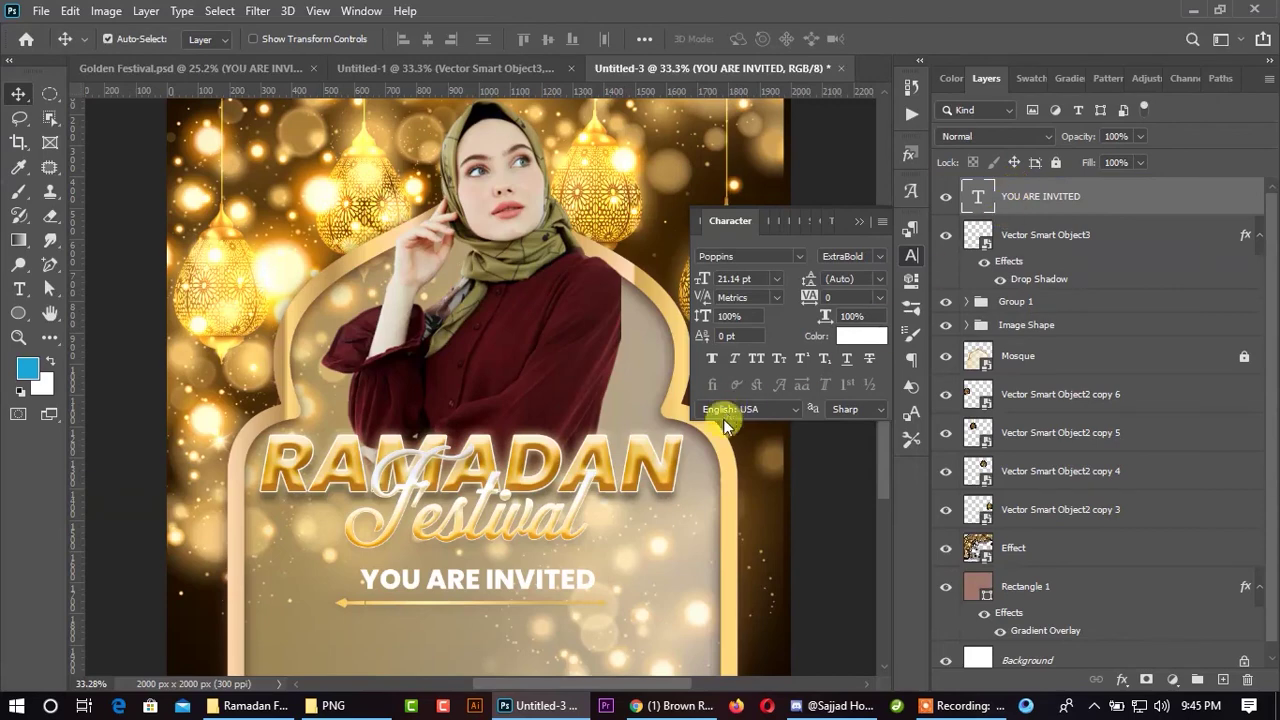
scroll(679, 462, down, 1)
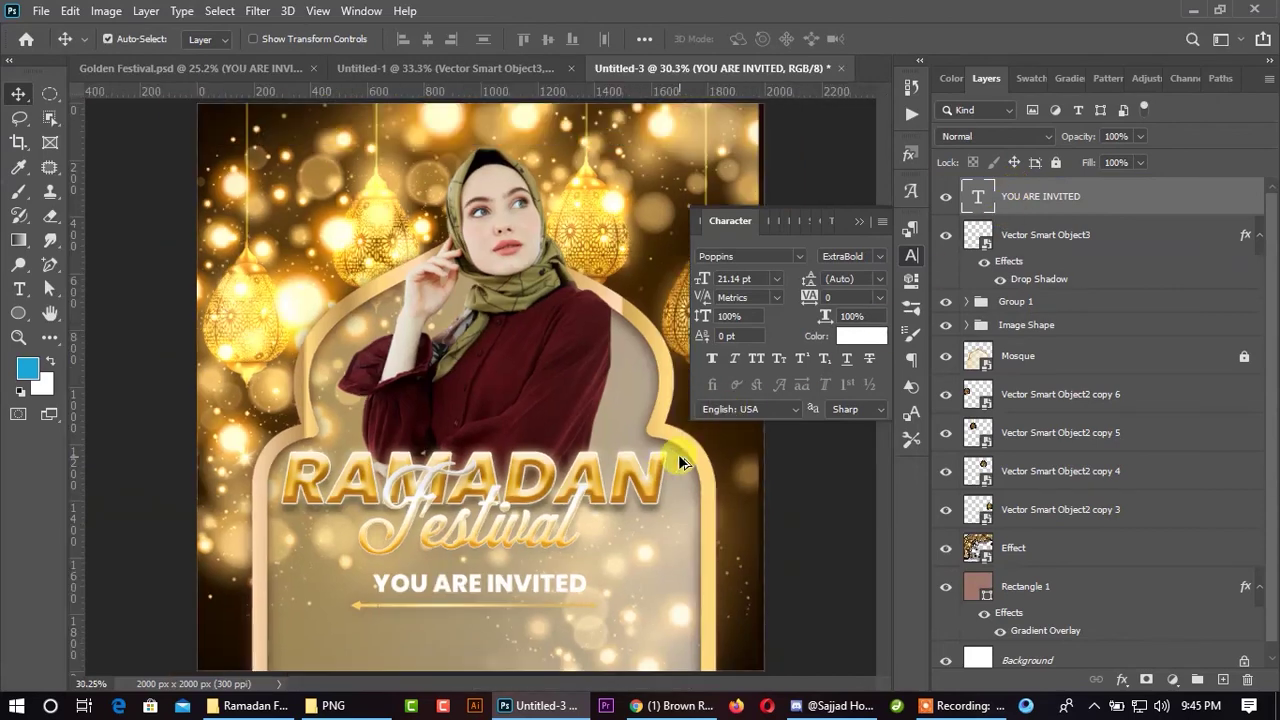
click(858, 220)
scroll(697, 370, down, 2)
scroll(455, 640, up, 1)
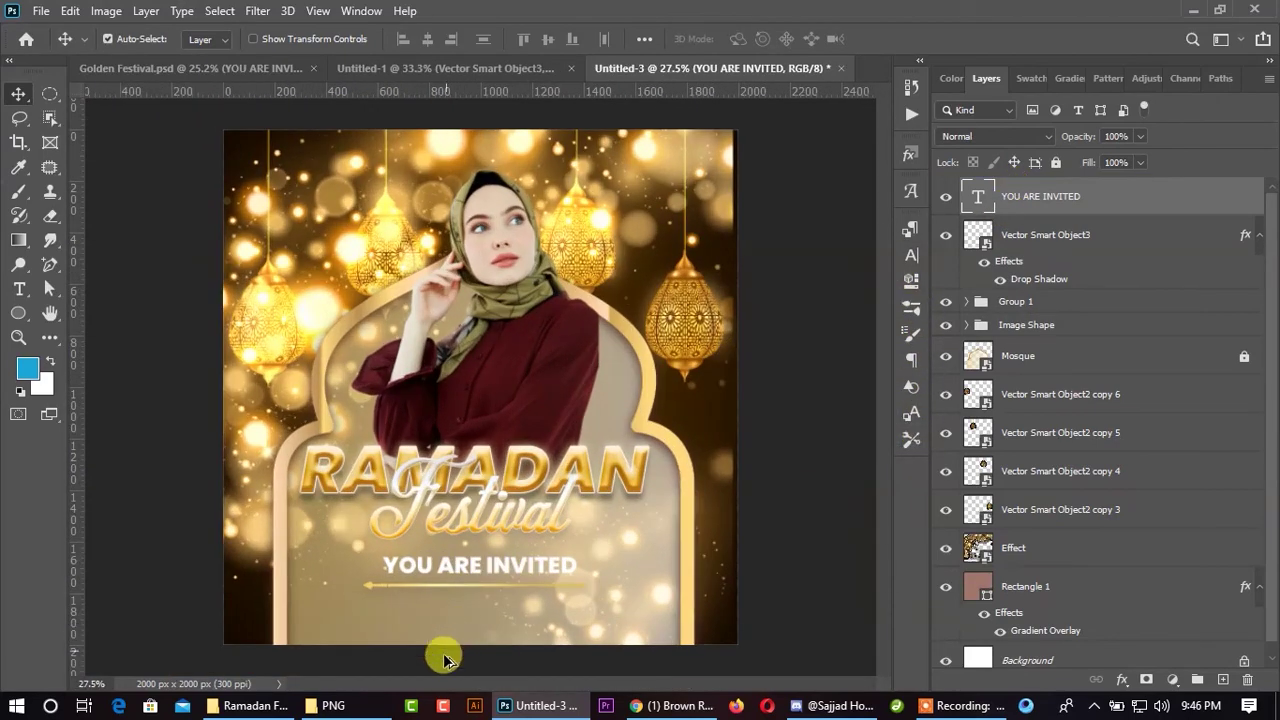
click(205, 68)
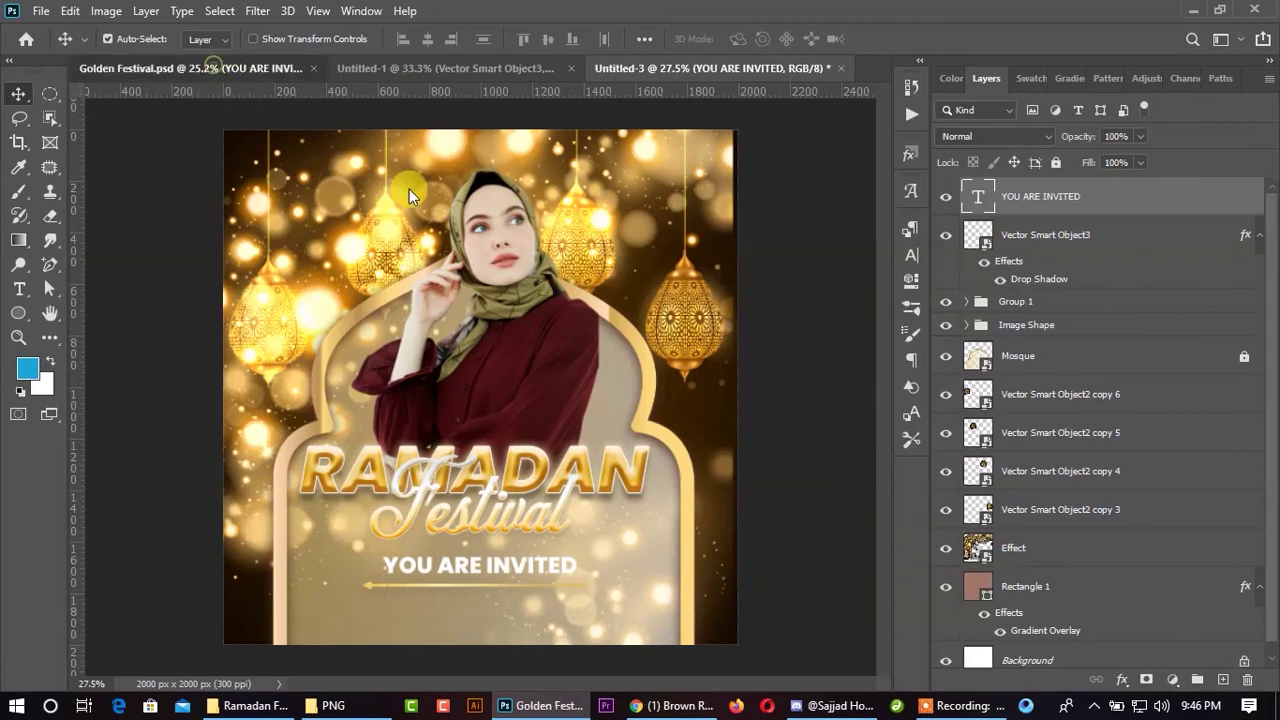
- Copy the ISLAM MOSQUE details and WWW website text layers from Golden Festival into the poster
scroll(460, 615, up, 1)
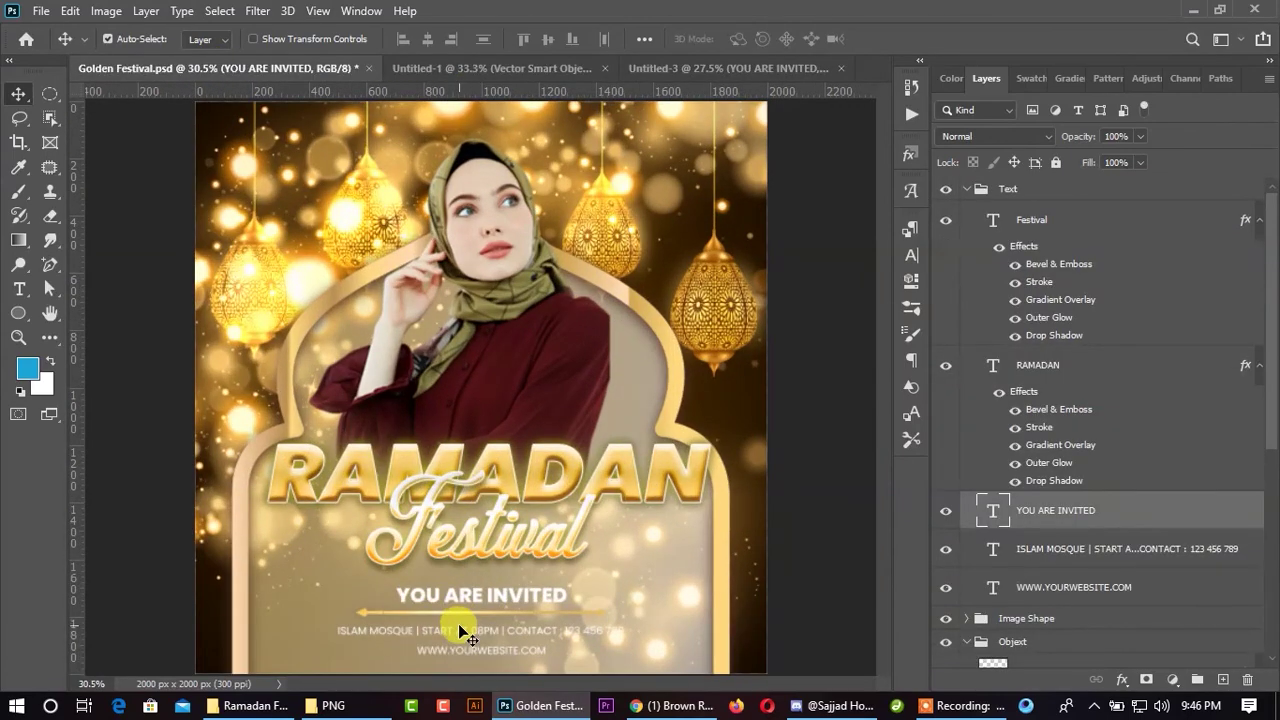
click(460, 637)
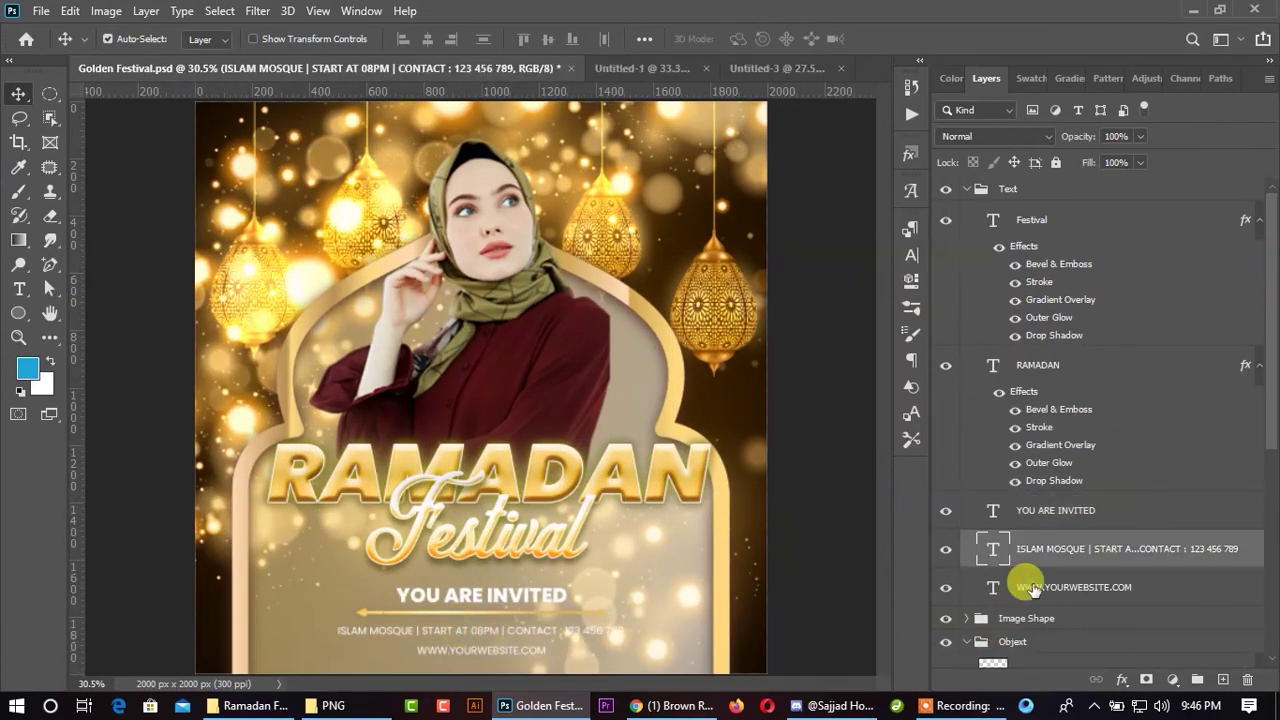
click(1025, 587)
shift+click(1066, 560)
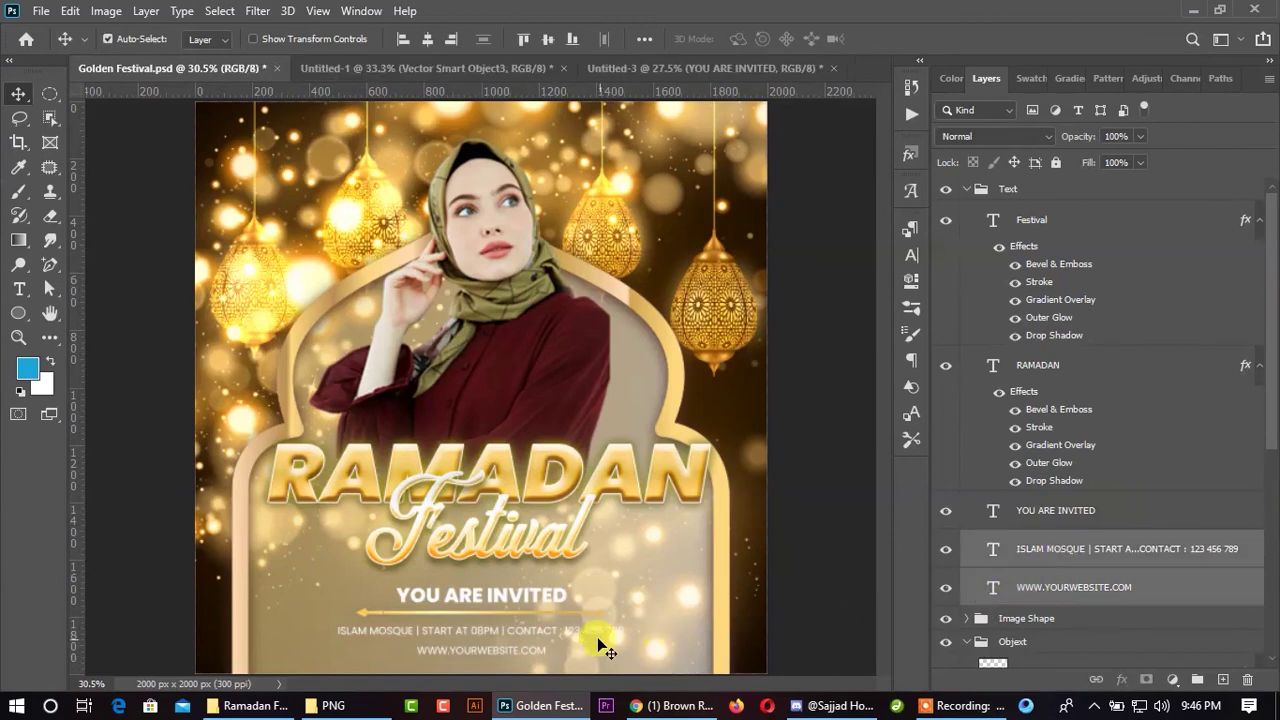
mouse_move(600, 637)
mouse_down()
mouse_move(626, 80)
mouse_move(617, 187)
mouse_up()
drag(552, 586, 529, 609)
- Position the two text lines centred beneath the arrow divider
key(ctrl+t)
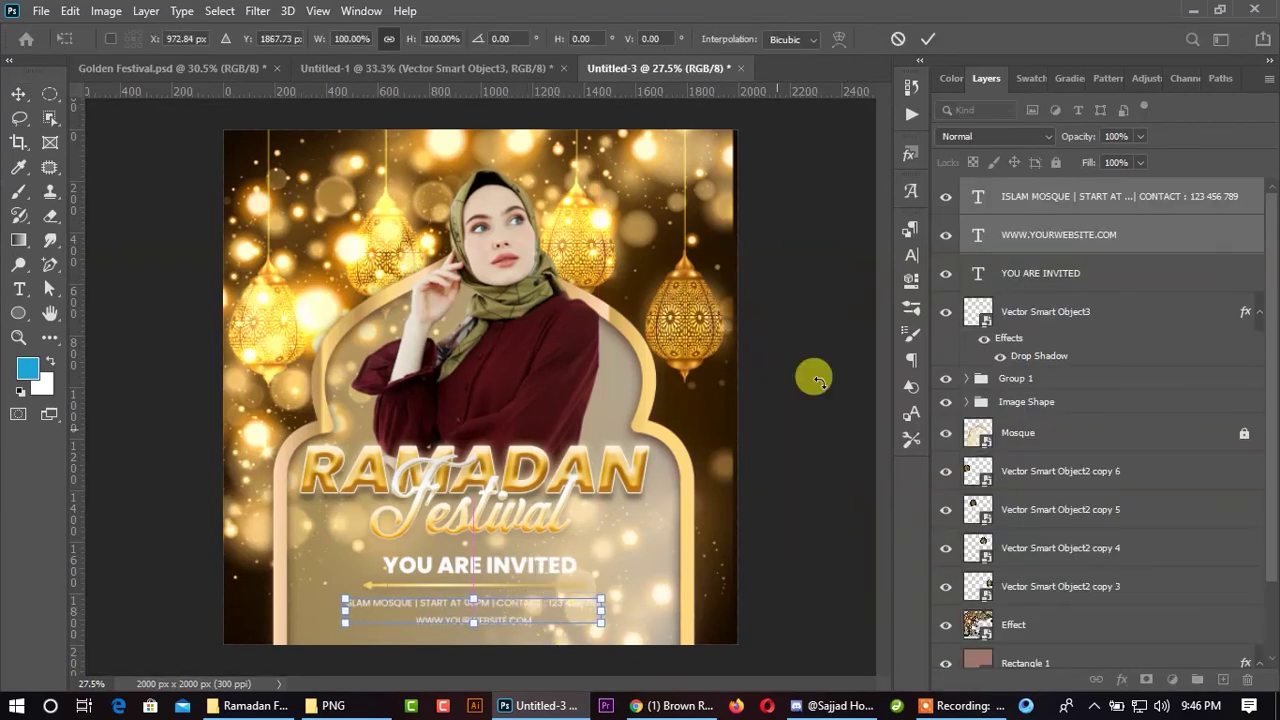
click(929, 39)
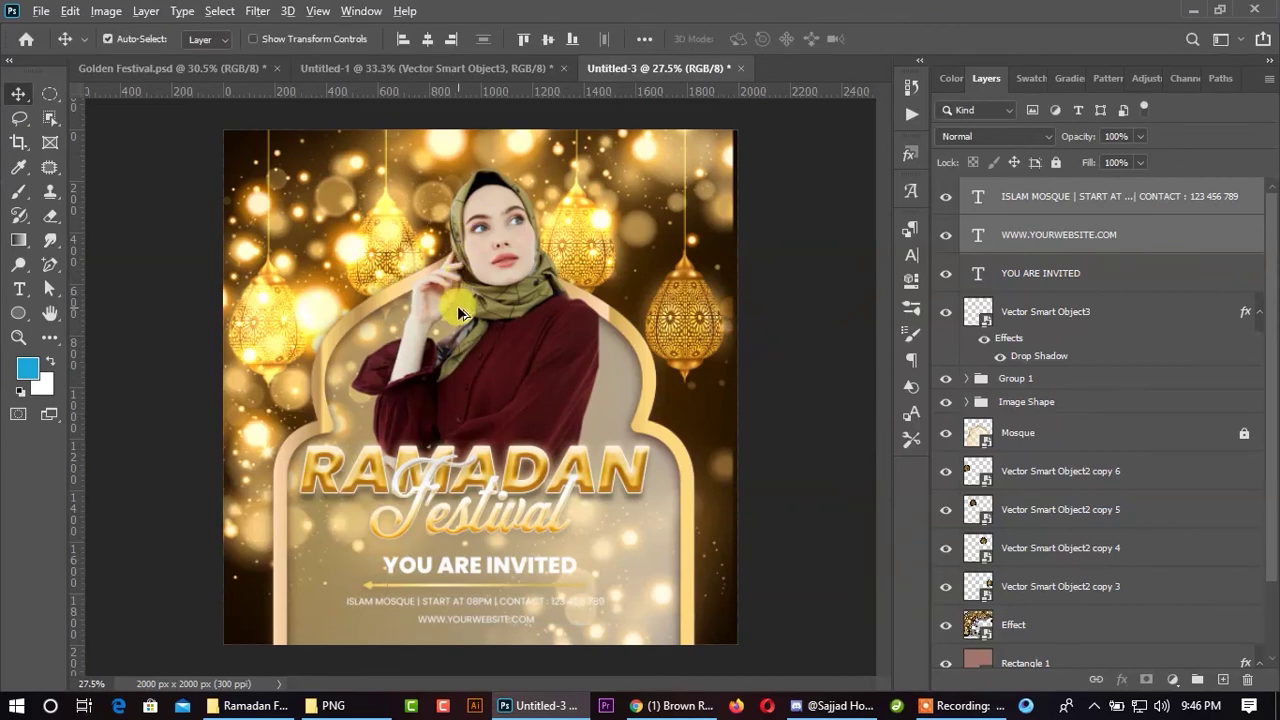
scroll(459, 313, down, 1)
scroll(694, 394, up, 1)
scroll(563, 491, up, 1)
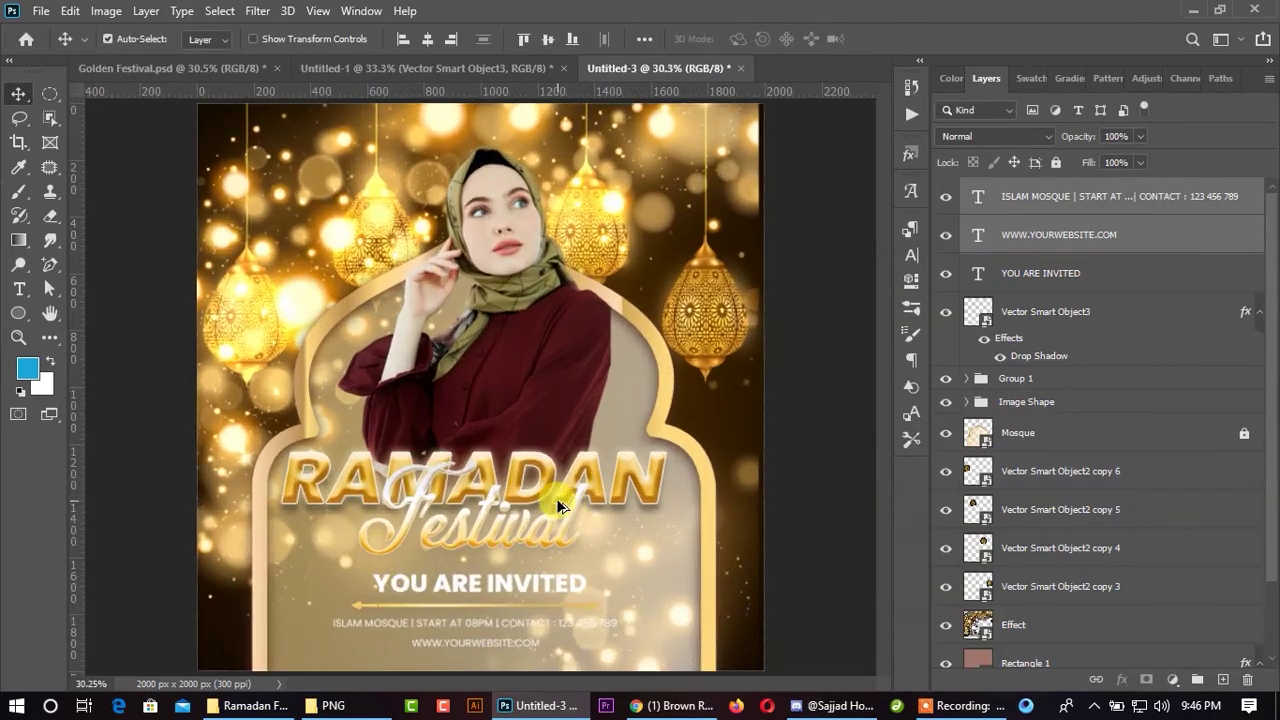